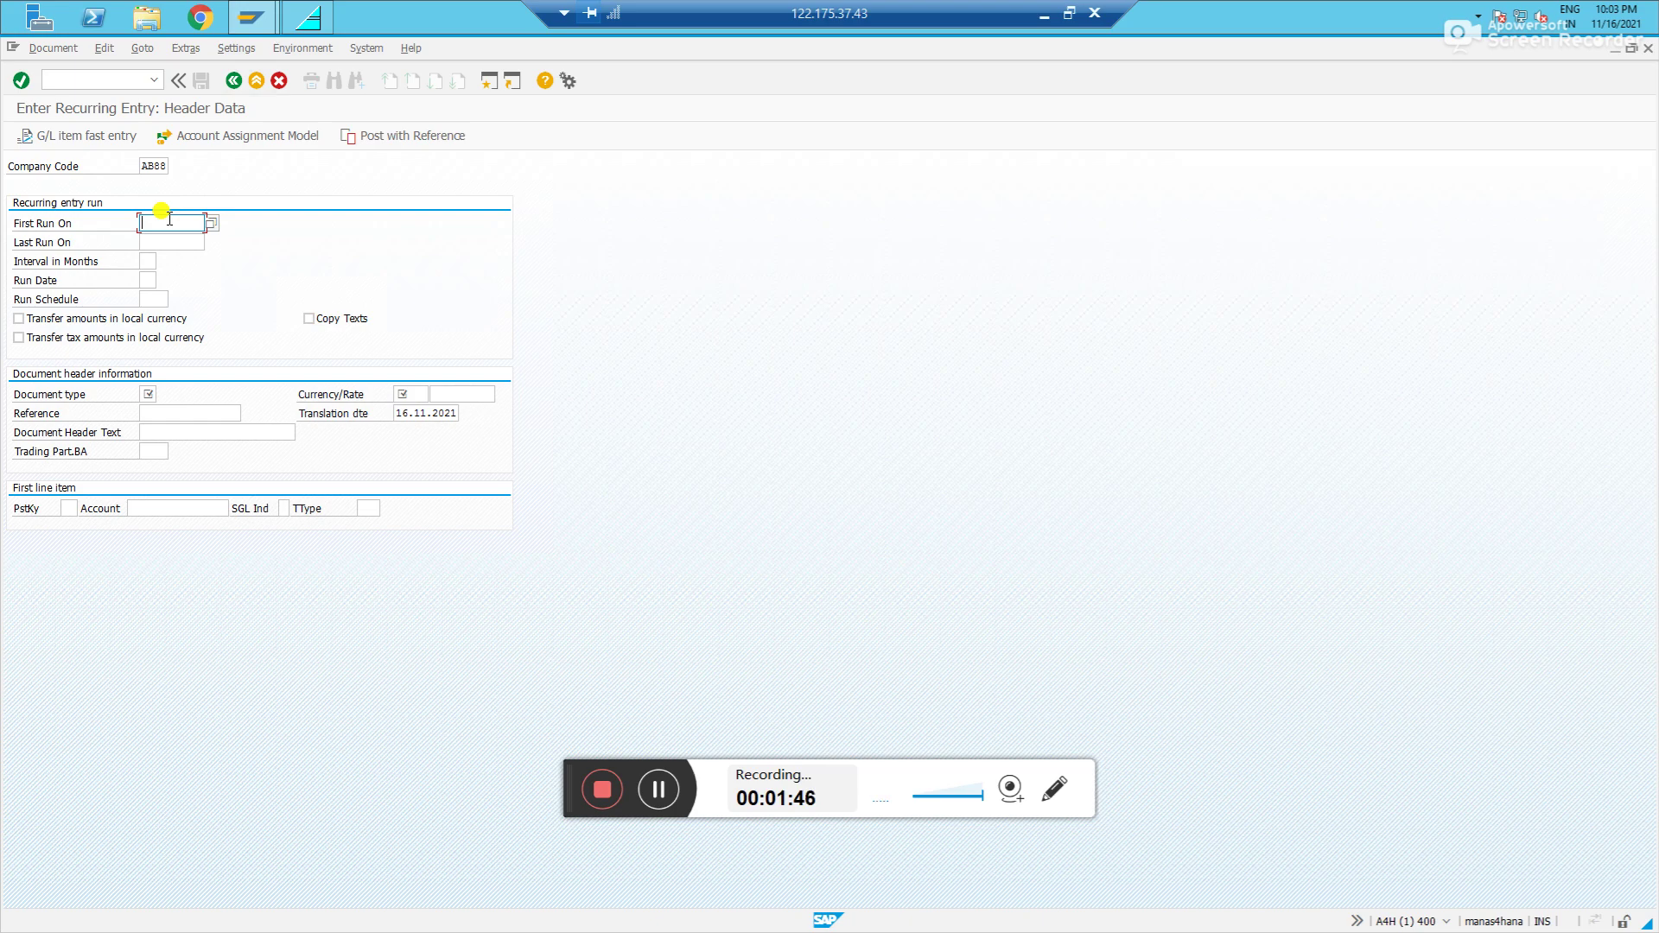
# Set the recurring entry's first run date to 01042021 and its last run date to 31122022
pyautogui.write('01042021')
pyautogui.press('Tab')
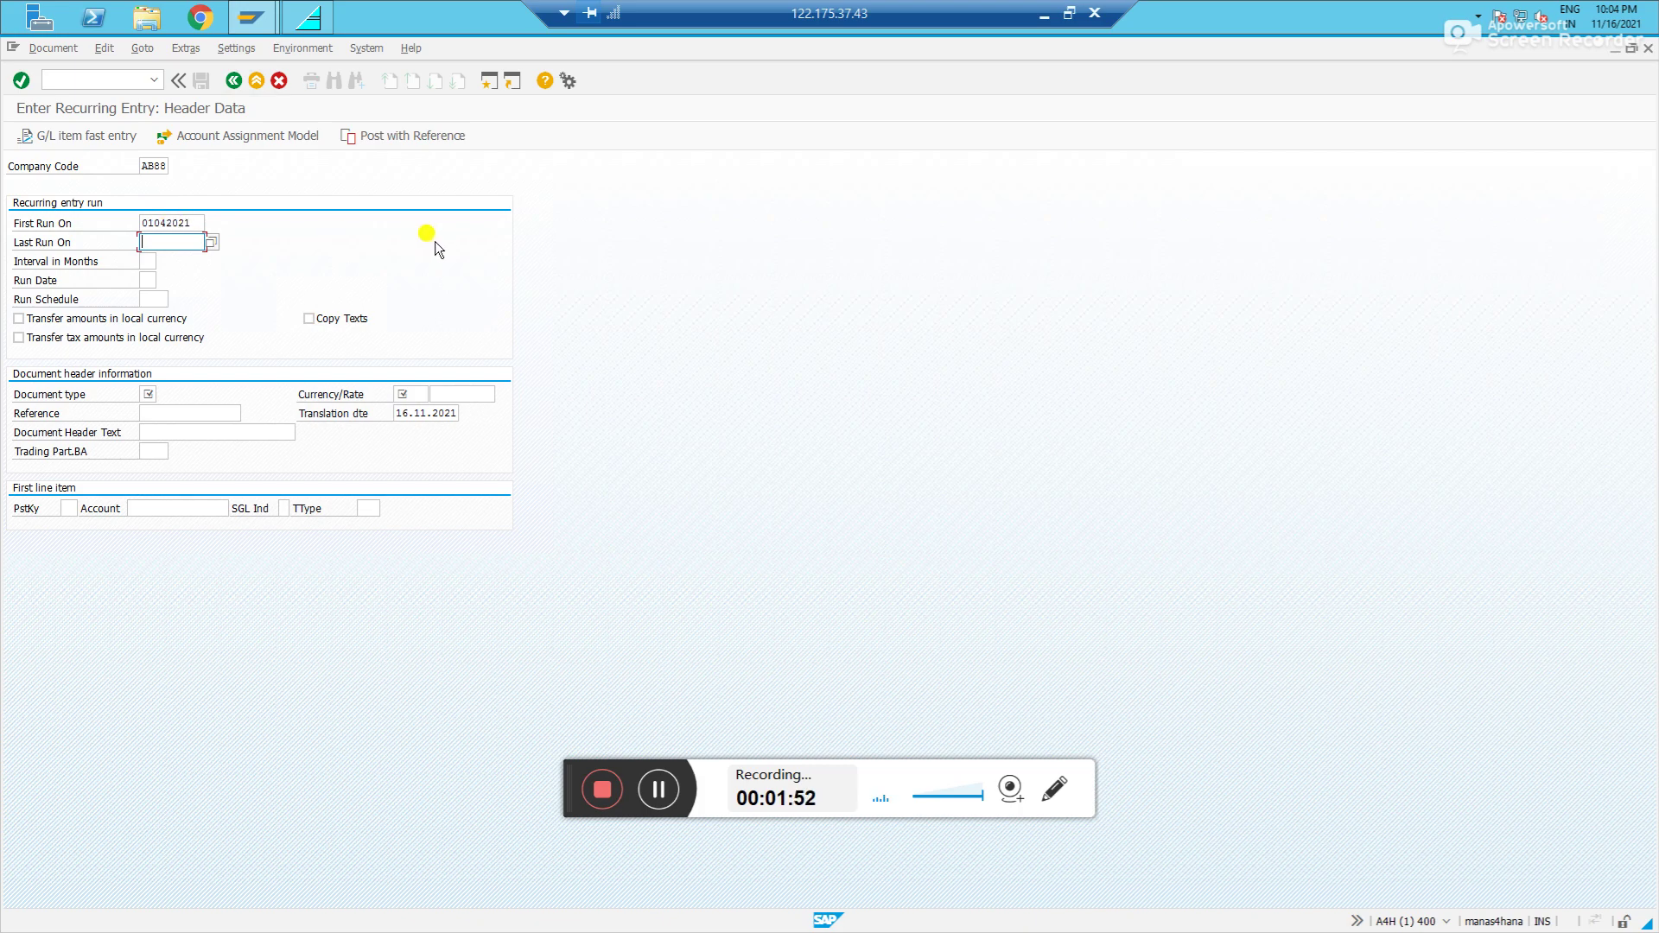
pyautogui.write('31122022')
pyautogui.press('Tab')
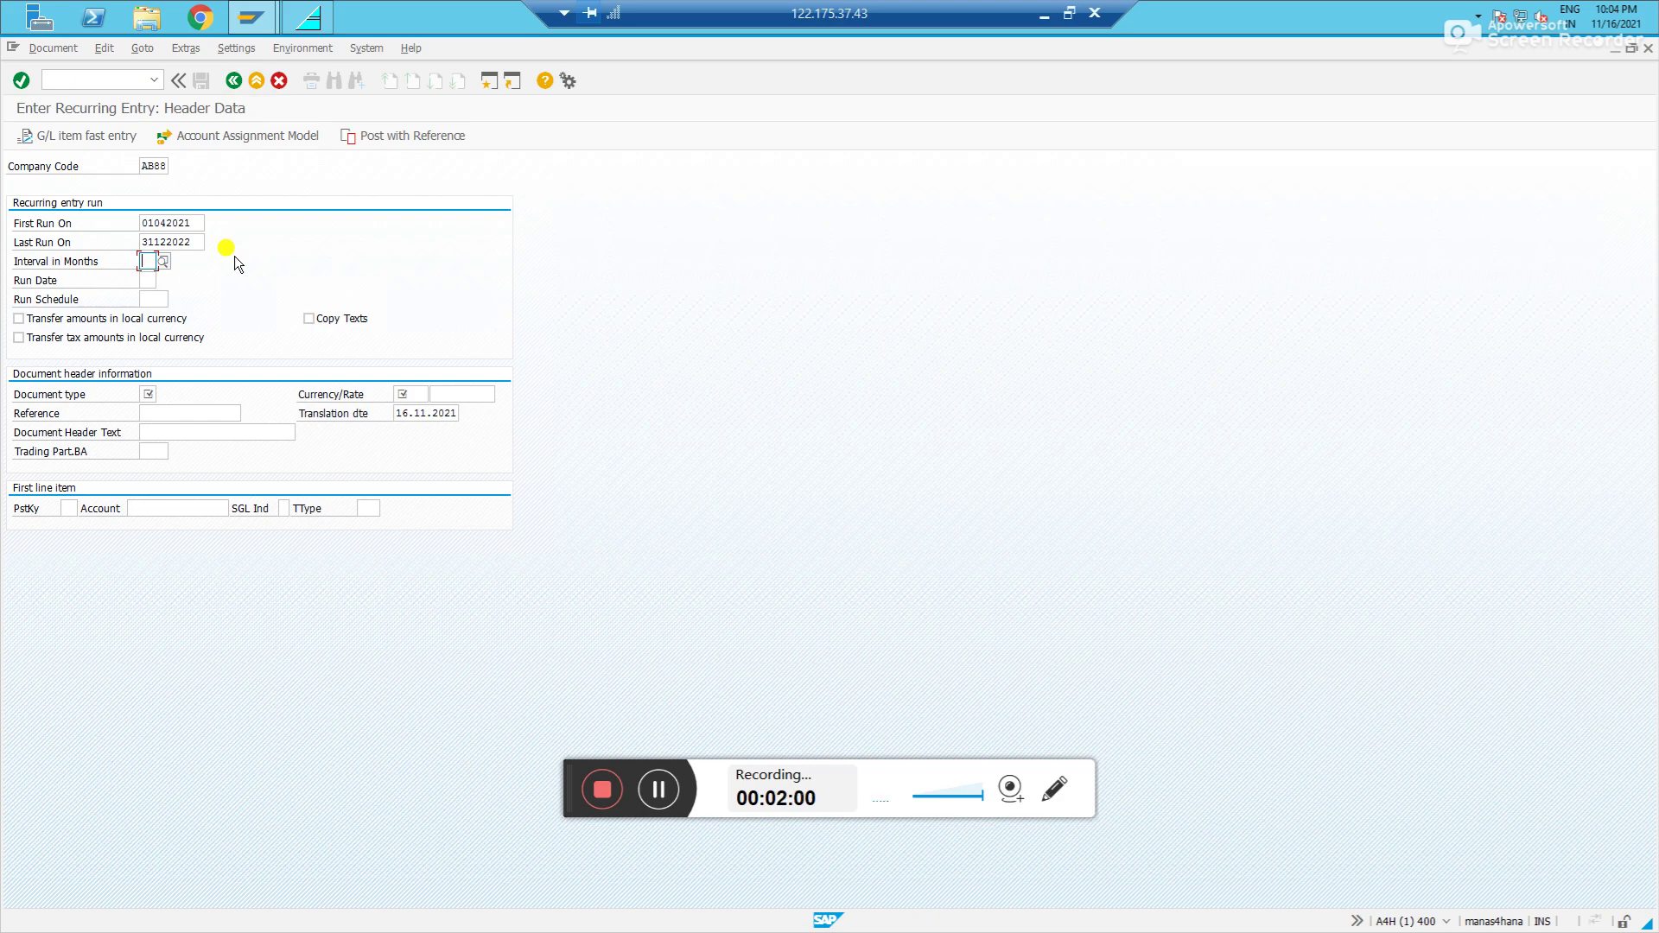
# Change the first run date to 01112021
pyautogui.click(189, 223)
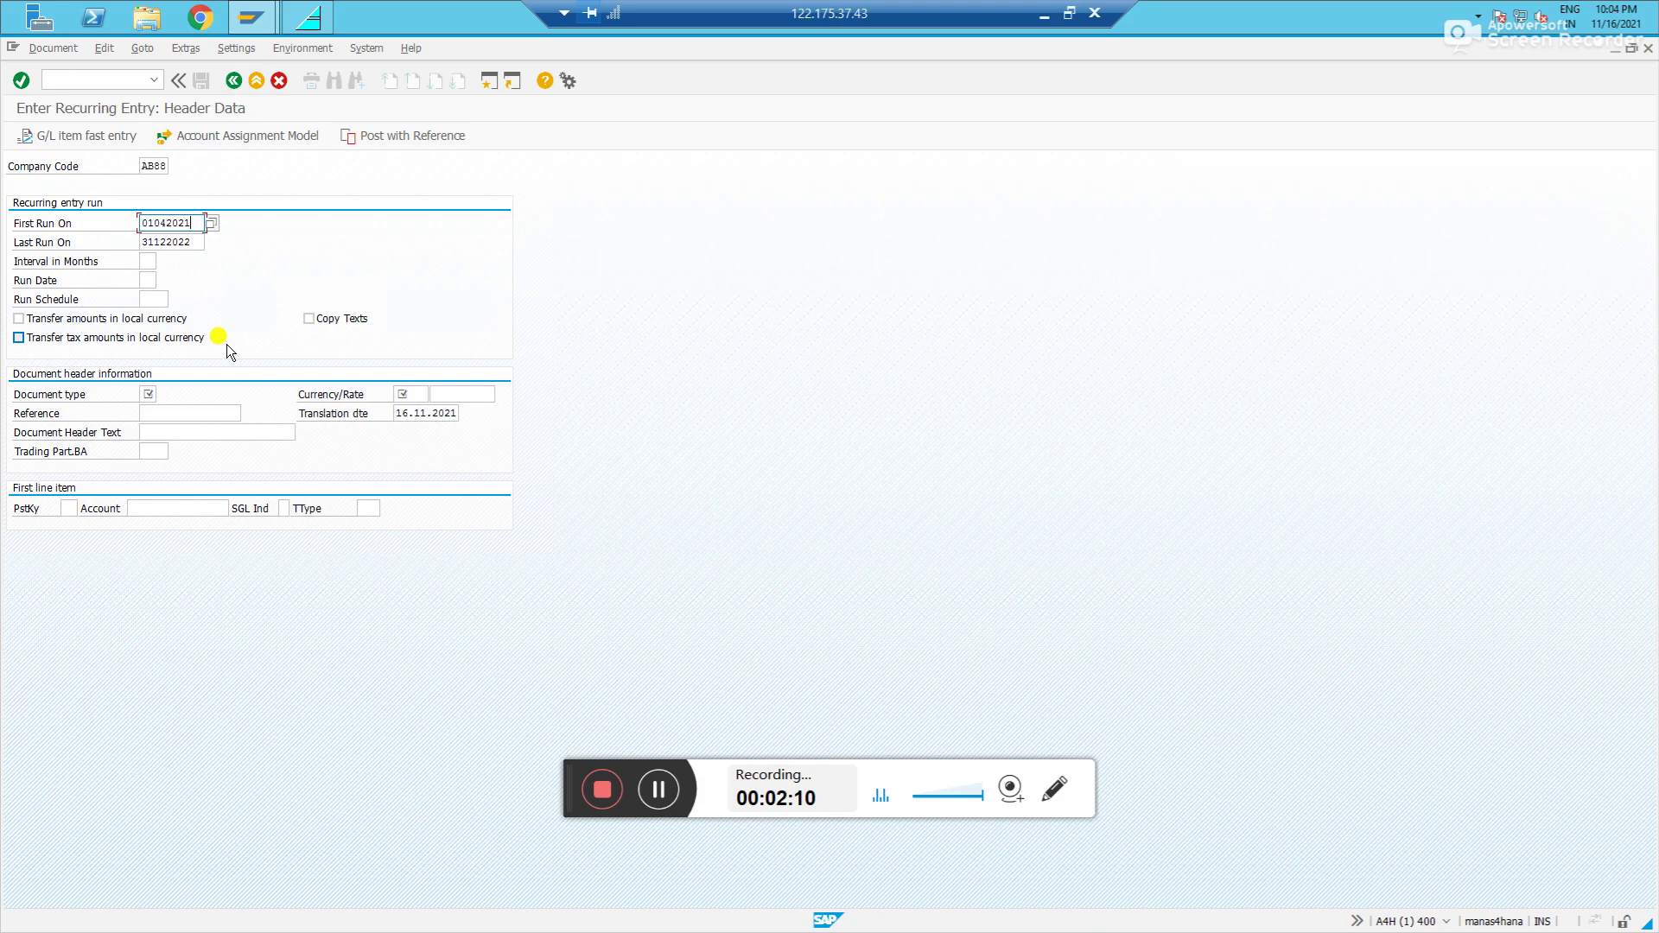
pyautogui.press('BackSpace')
pyautogui.press('BackSpace')
pyautogui.press('BackSpace')
pyautogui.press('BackSpace')
pyautogui.press('BackSpace')
pyautogui.press('BackSpace')
pyautogui.press('BackSpace')
pyautogui.press('BackSpace')
pyautogui.write('0')
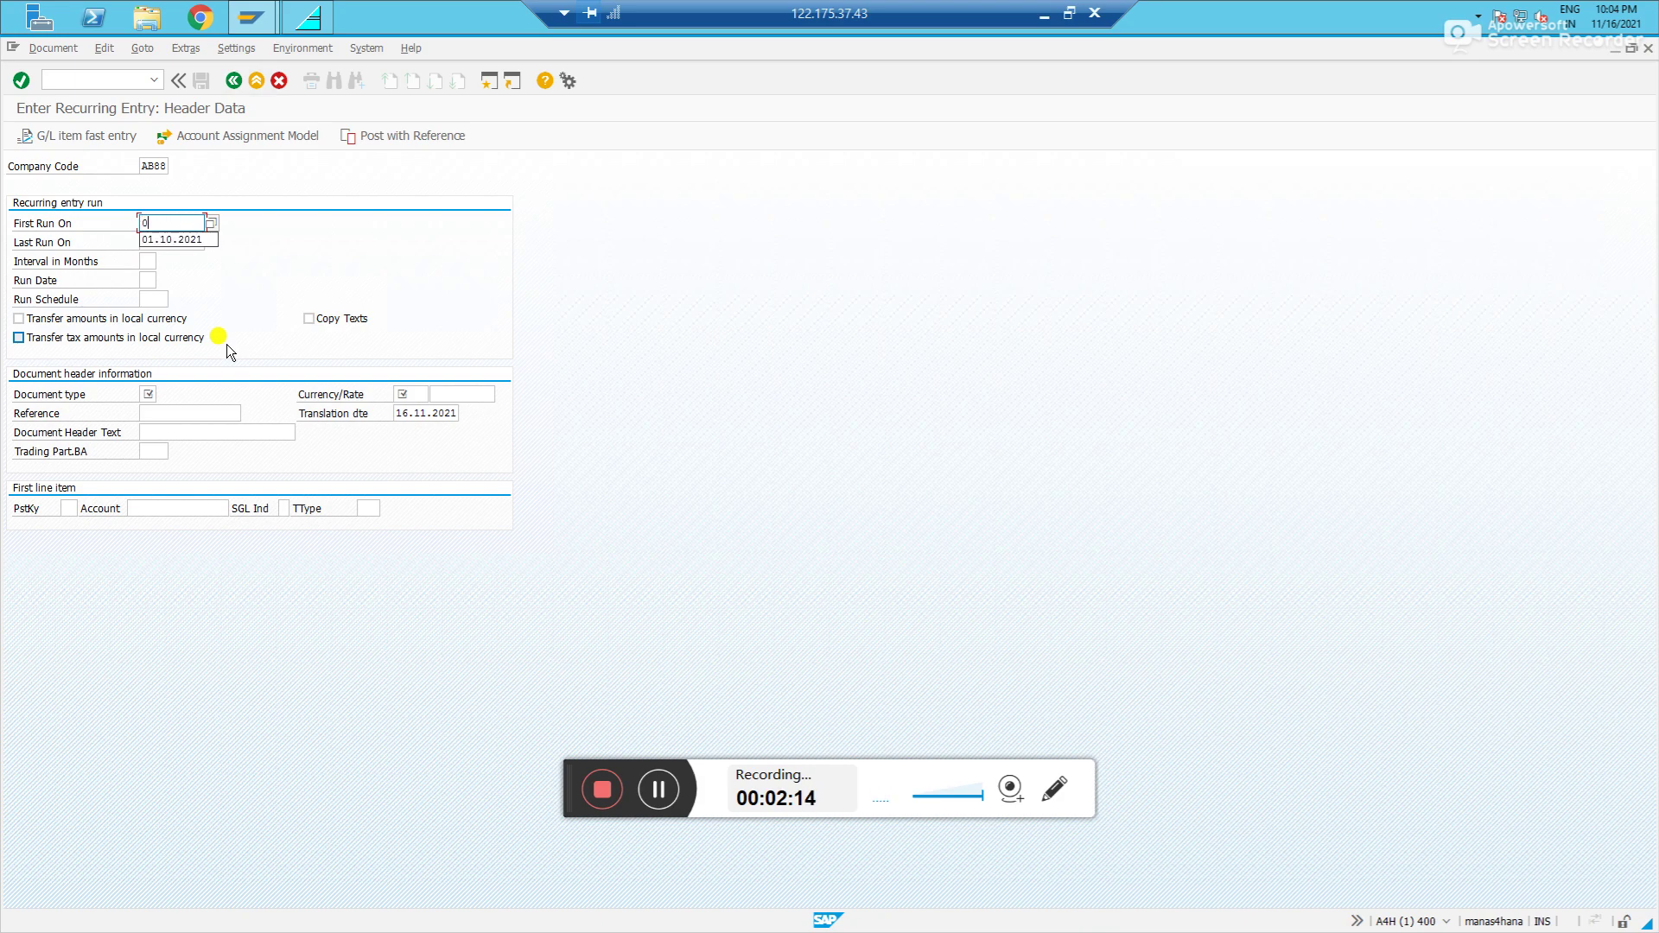
pyautogui.write('1112021')
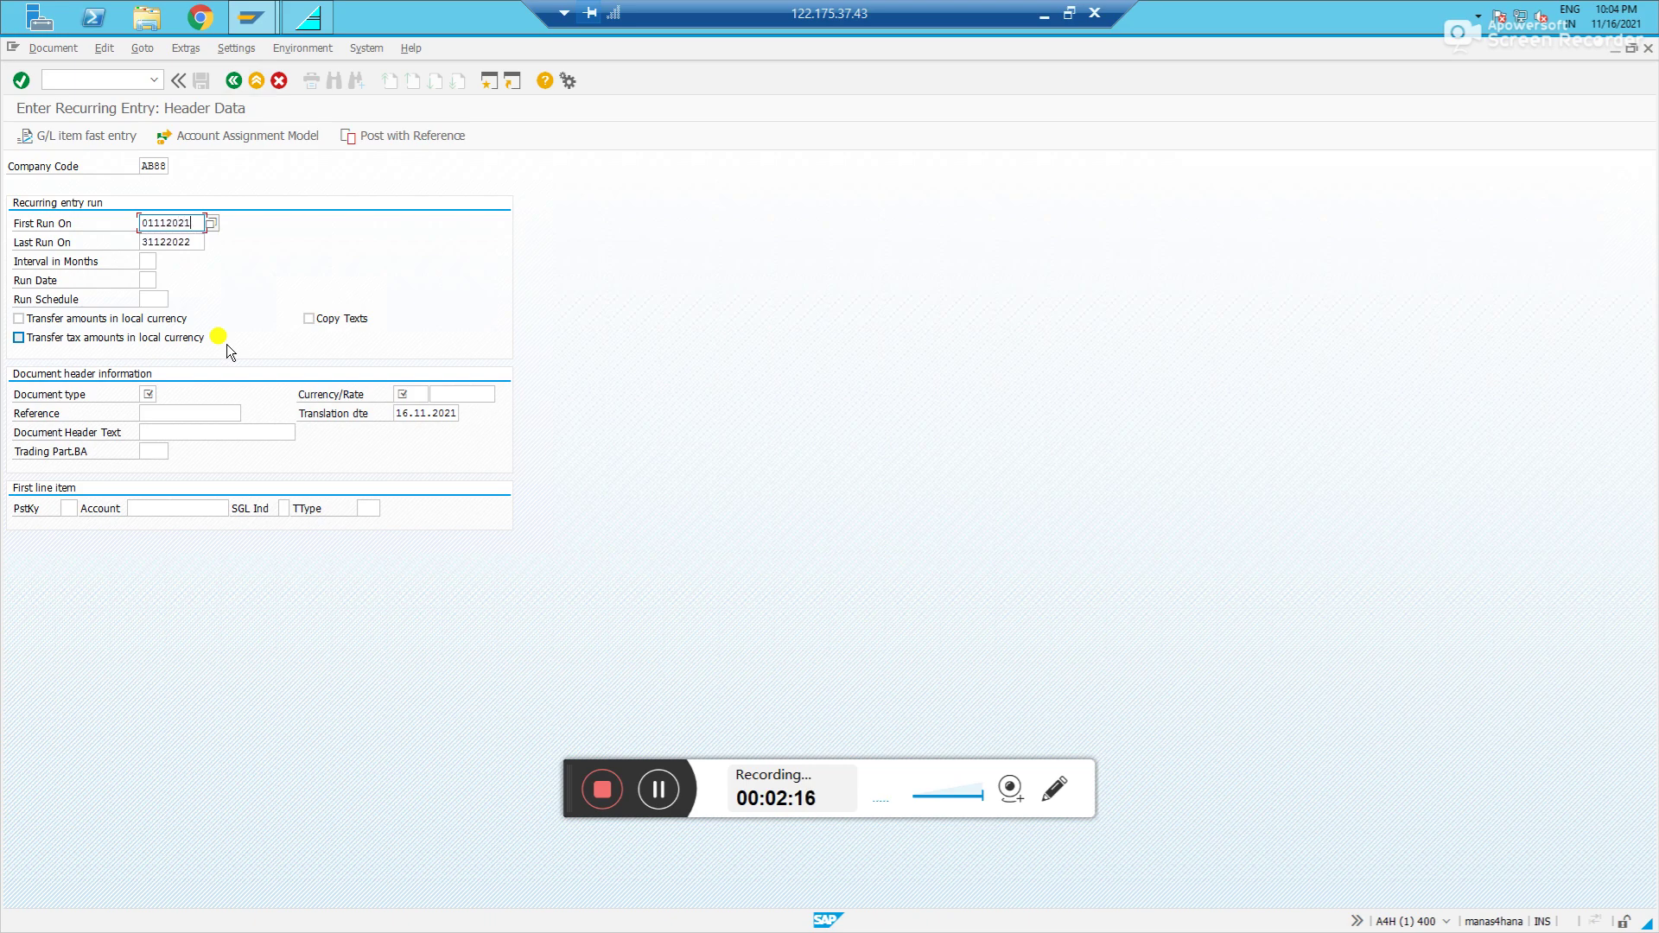
pyautogui.press('Tab')
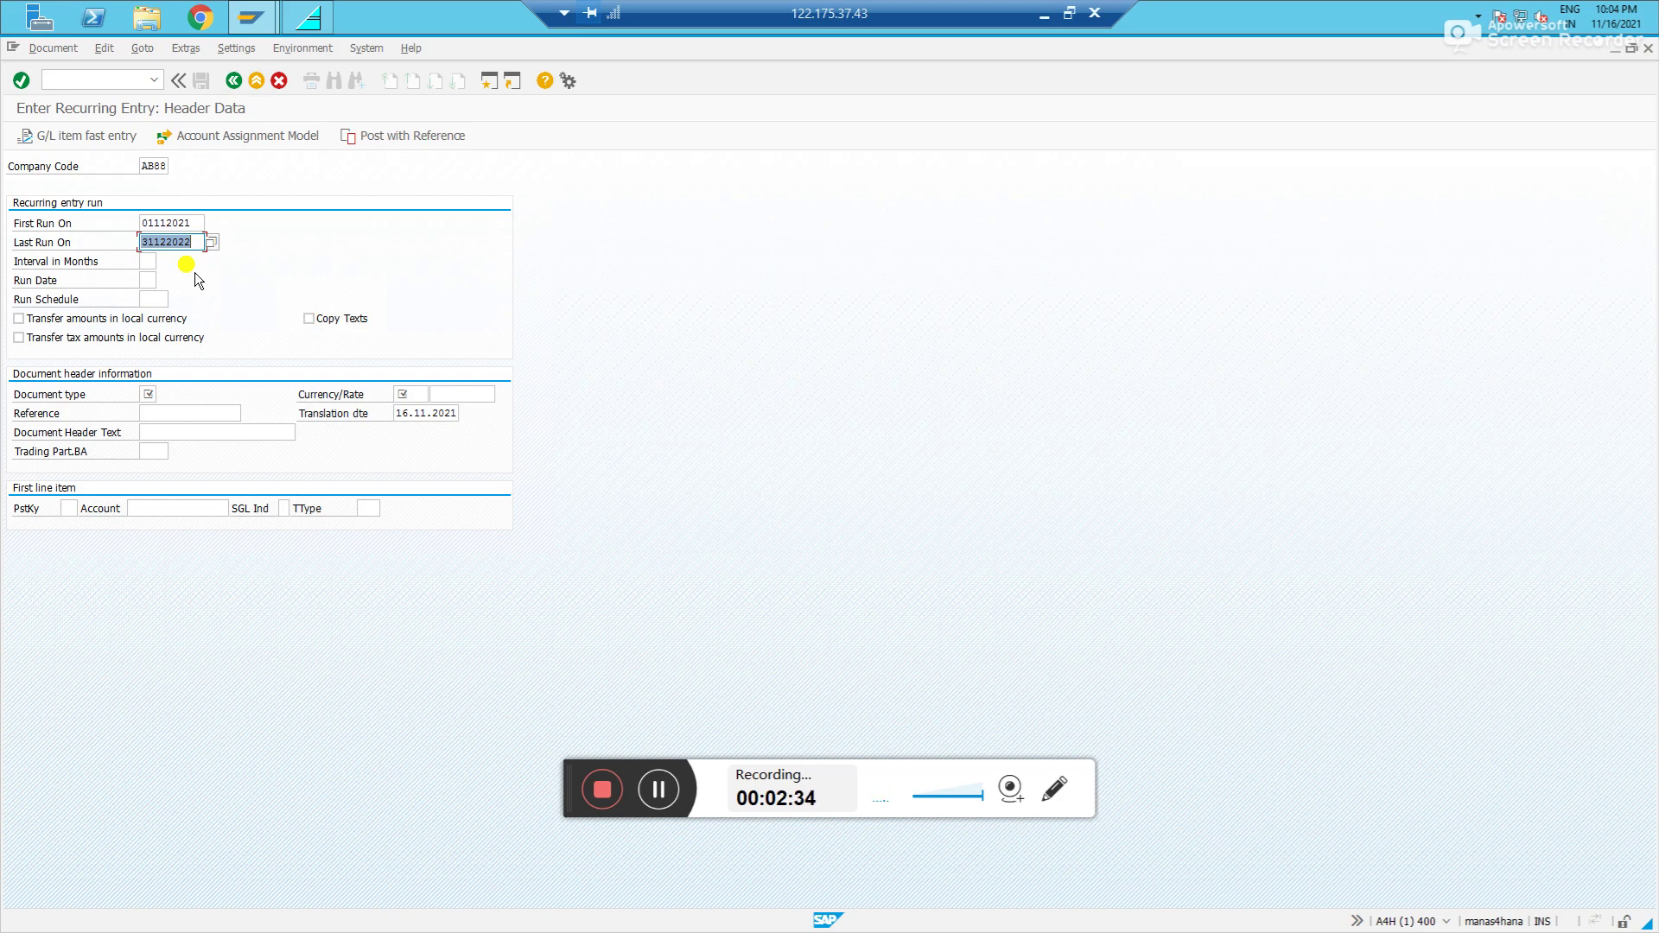
# Enter an interval of 1 month for the recurring run and replace it with 3 months
pyautogui.click(148, 261)
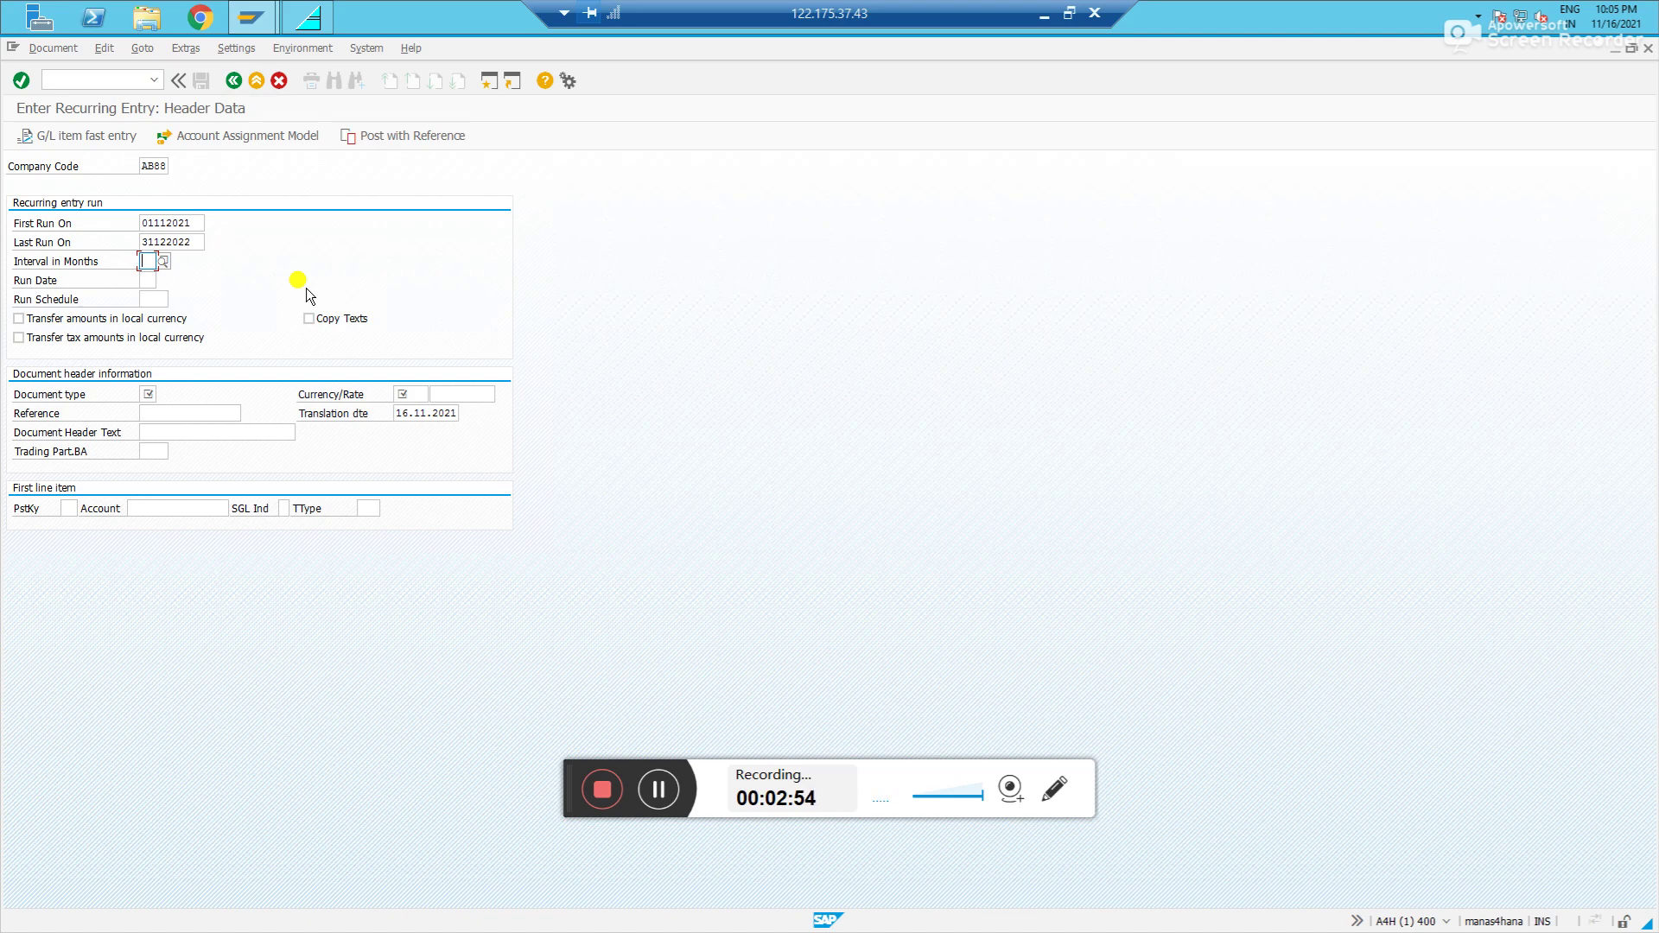
pyautogui.write('1')
pyautogui.press('Tab')
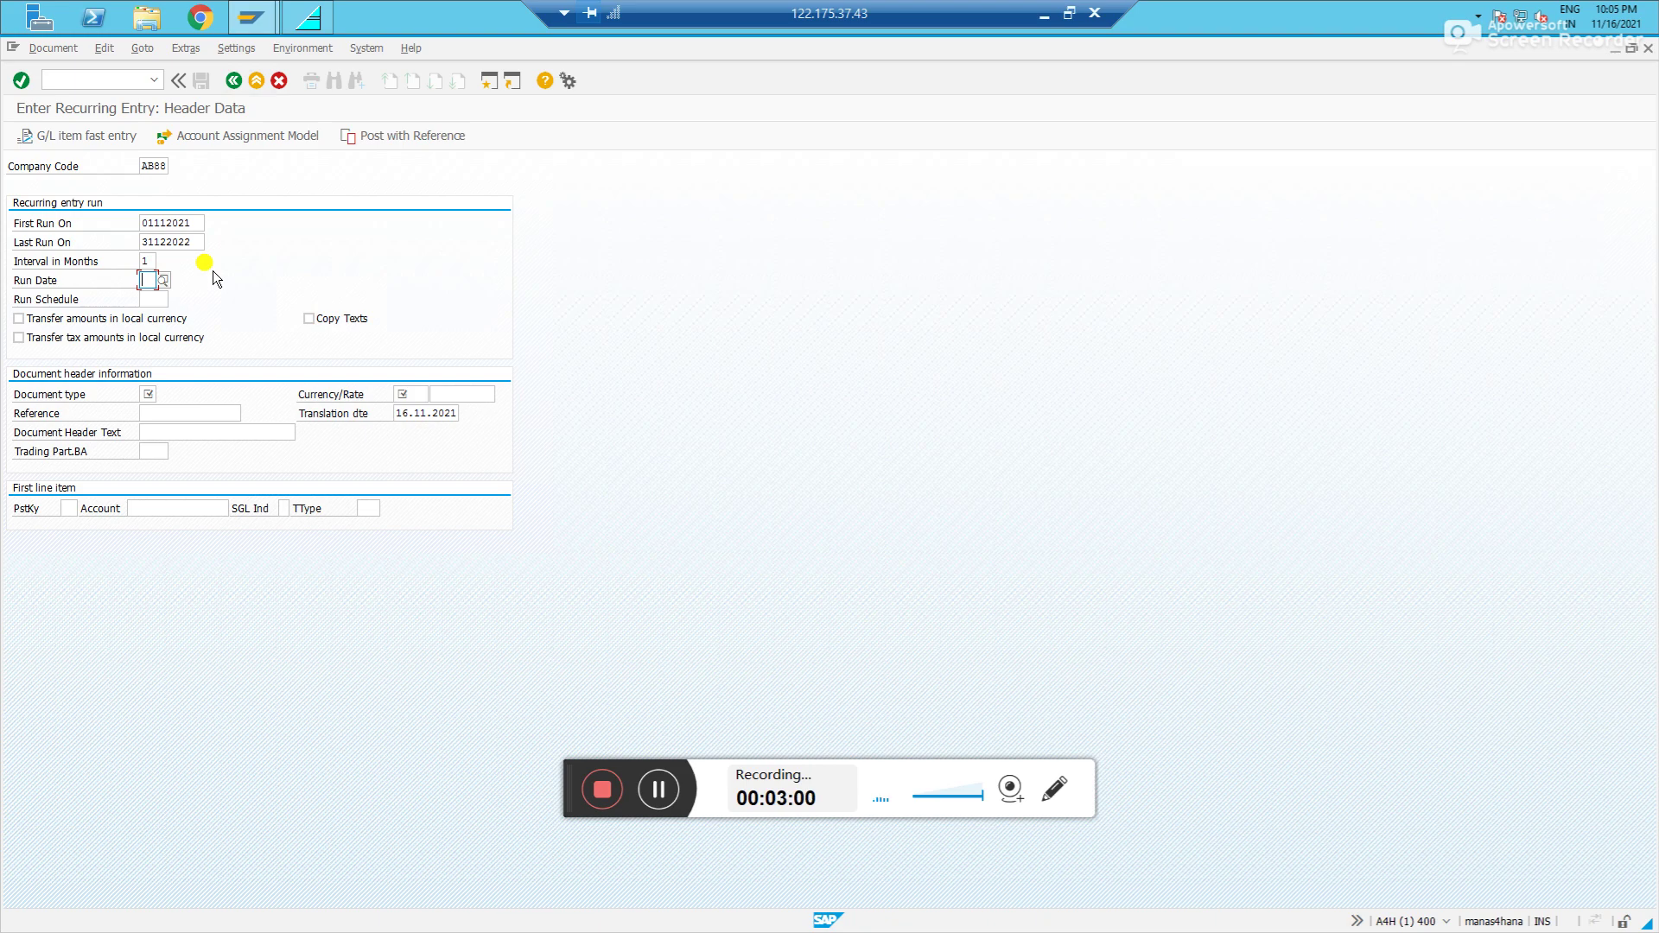
pyautogui.click(147, 261)
pyautogui.write('3')
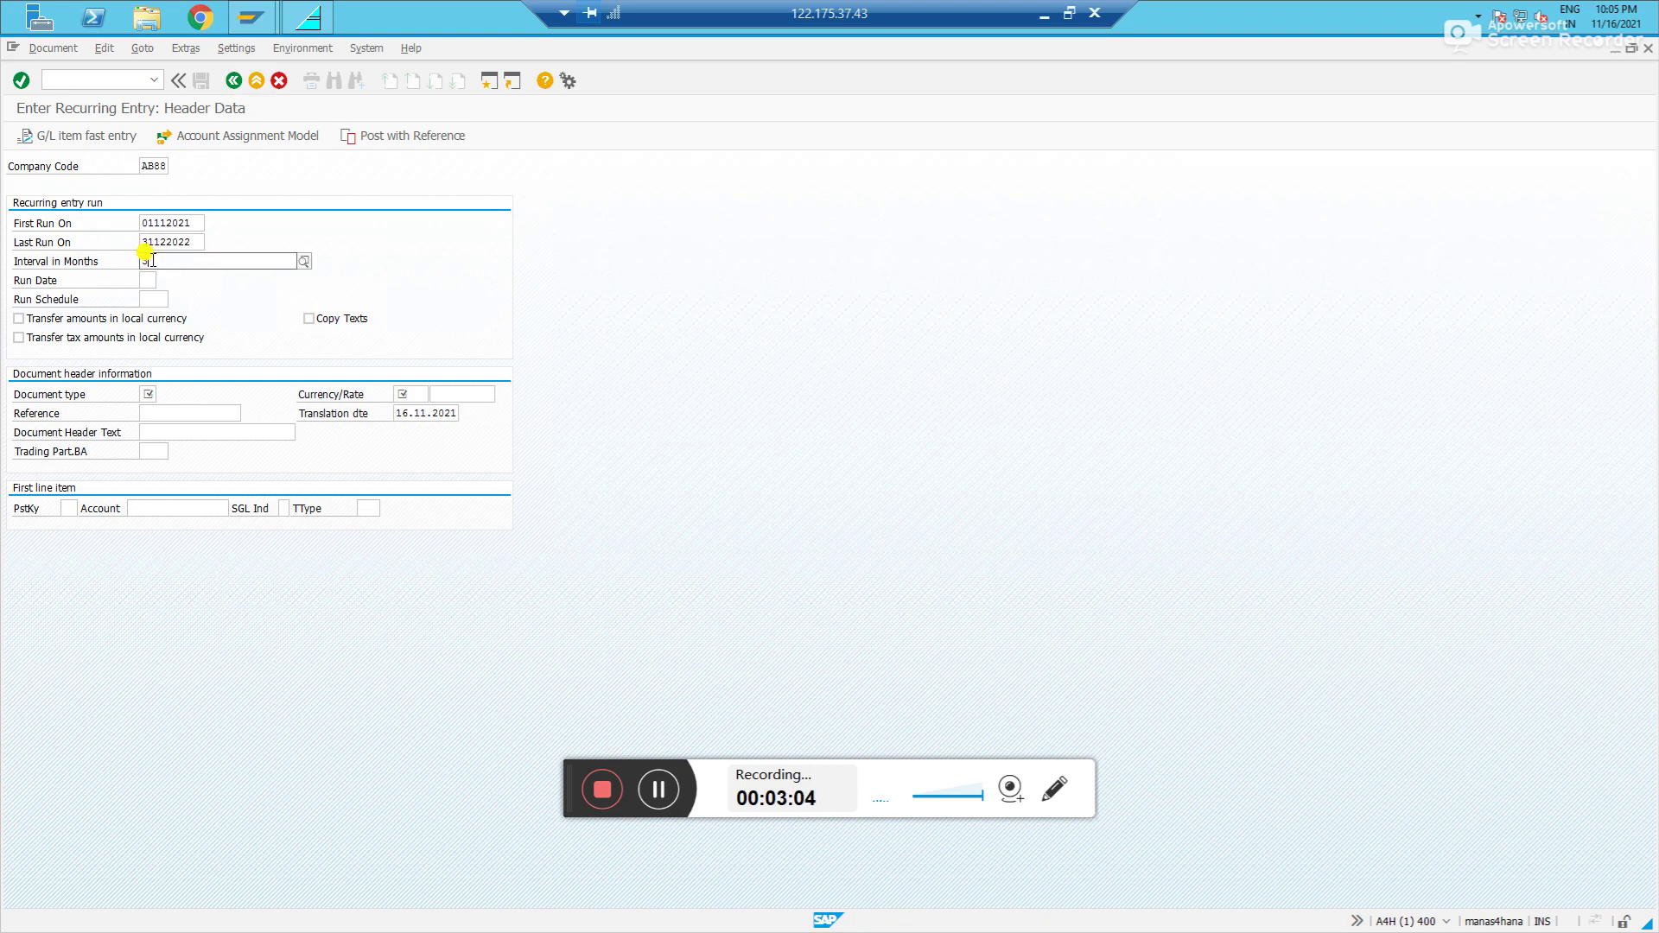
pyautogui.press('Tab')
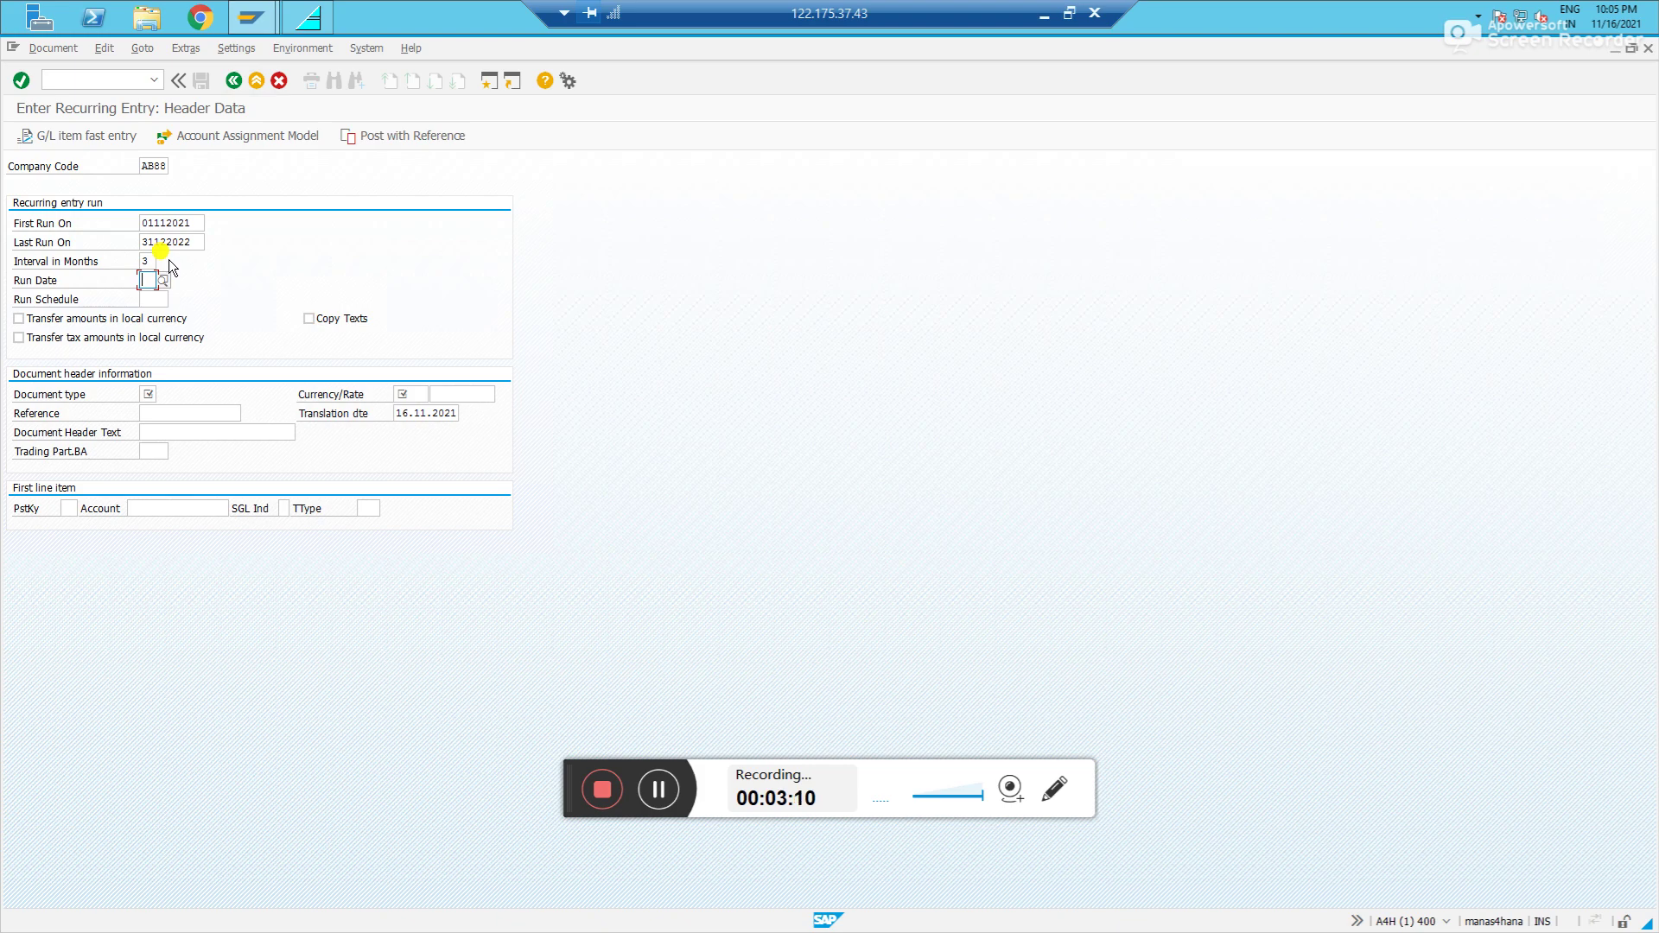
# Set the recurring run's interval to 1 month and the run date to 27
pyautogui.click(147, 261)
pyautogui.write('1')
pyautogui.press('Tab')
pyautogui.write('27')
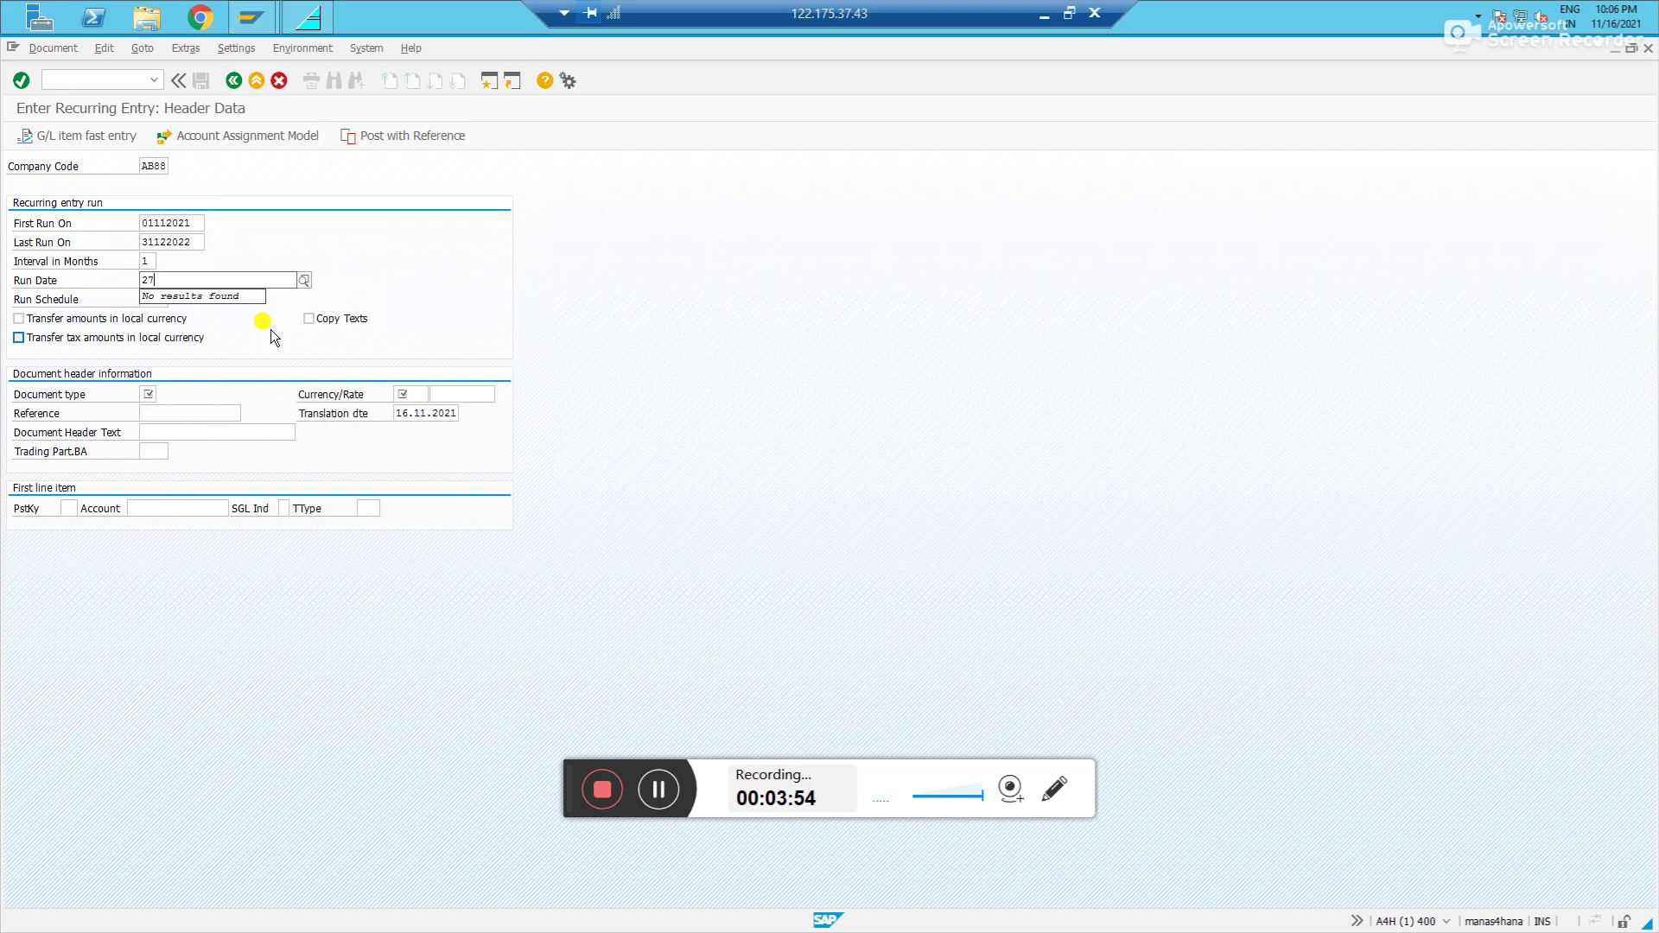
pyautogui.press('Tab')
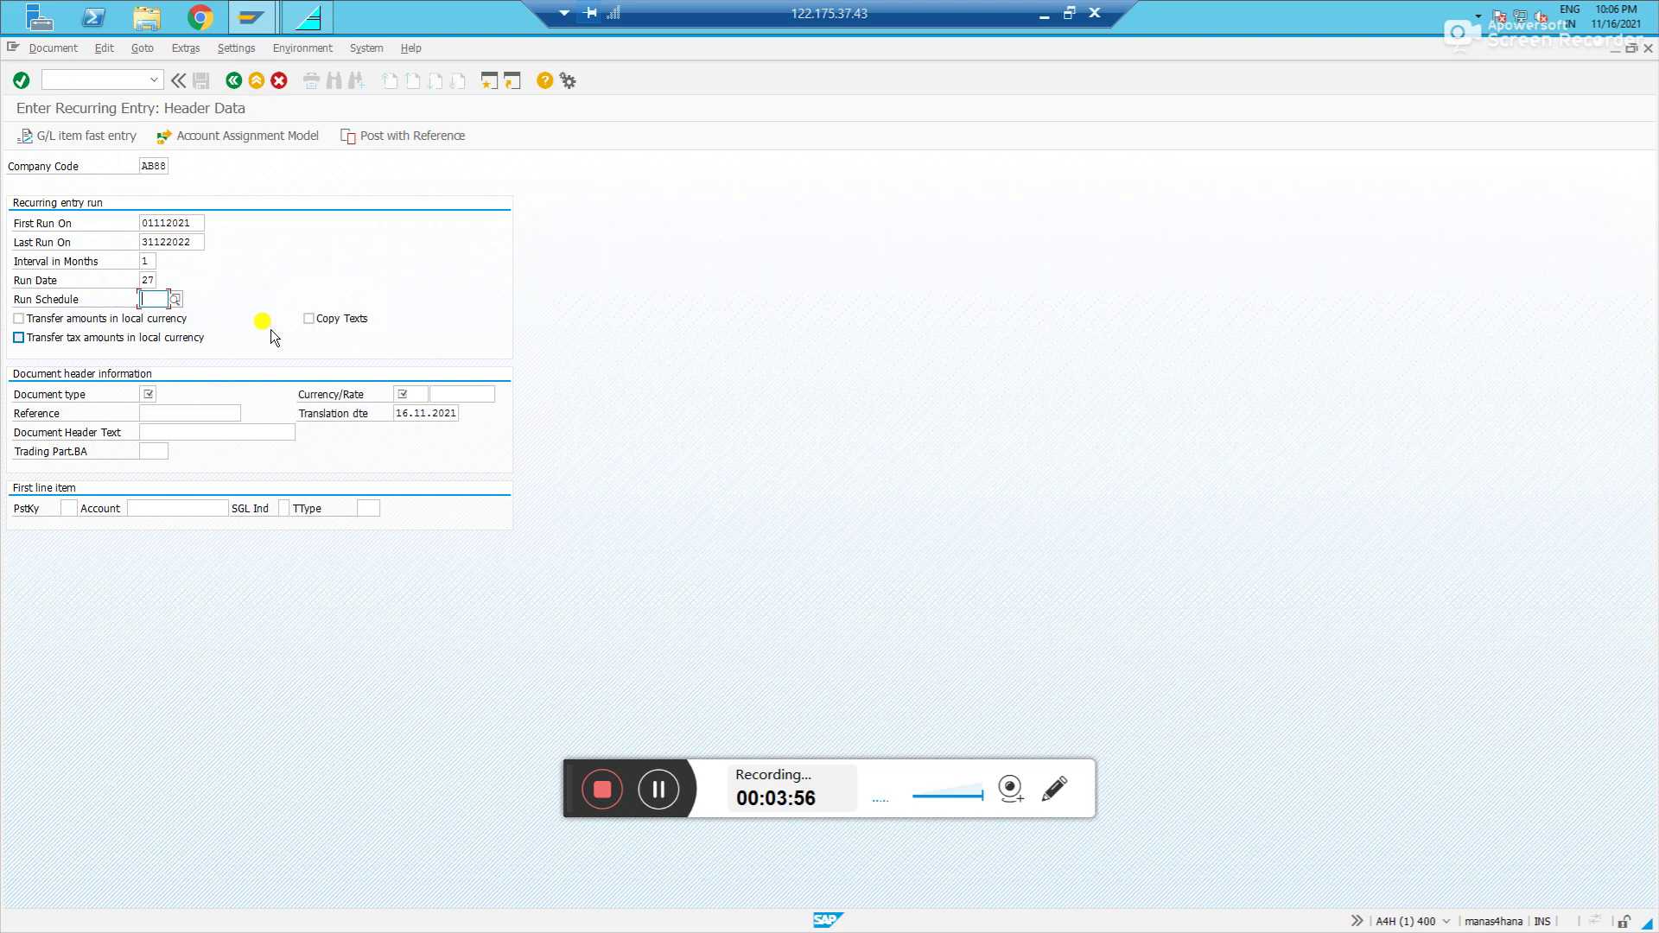
# Set the document type to SA and the currency to INR in the document header
pyautogui.click(149, 394)
pyautogui.write('SA')
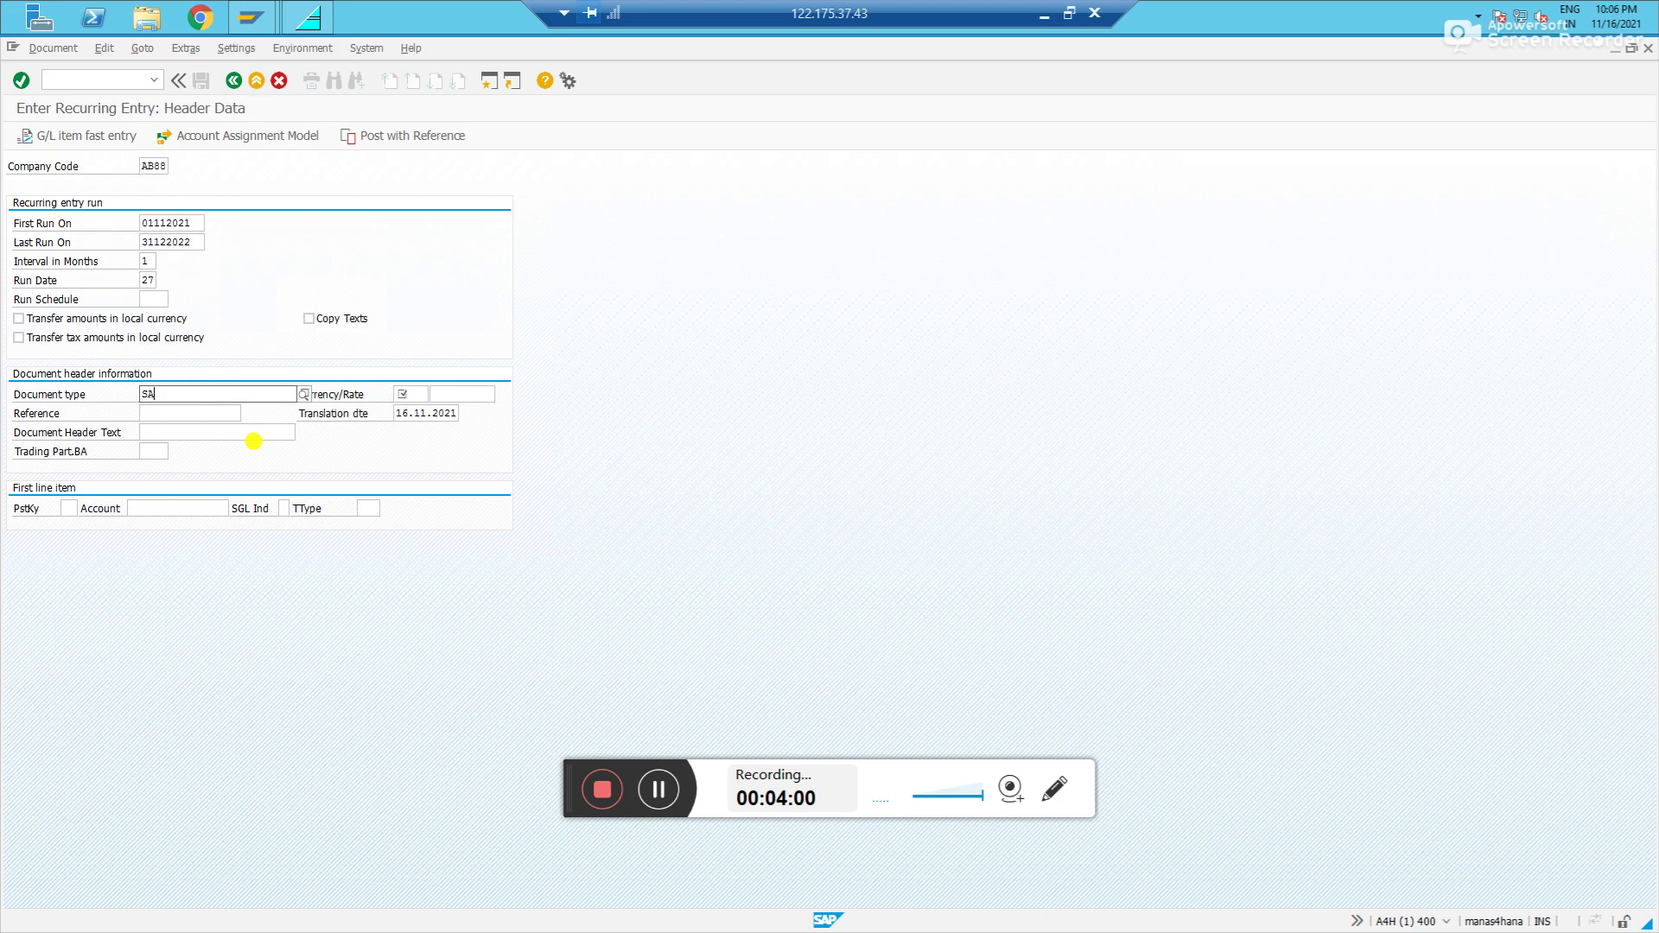
pyautogui.press('Tab')
pyautogui.write('INR')
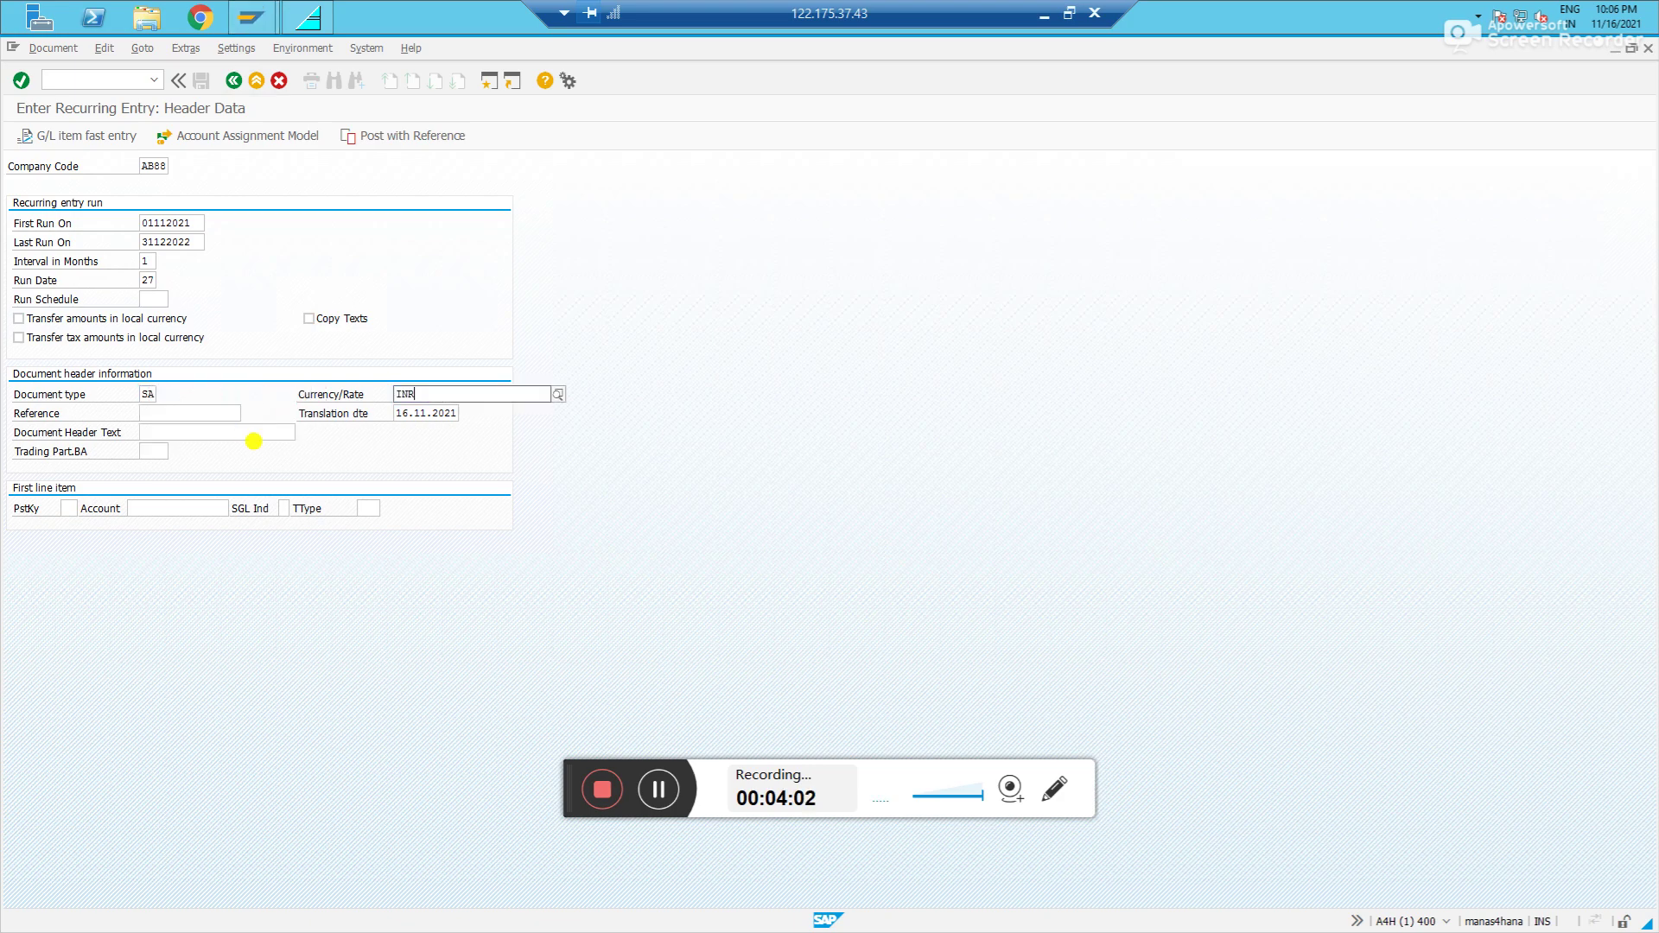
pyautogui.press('Tab')
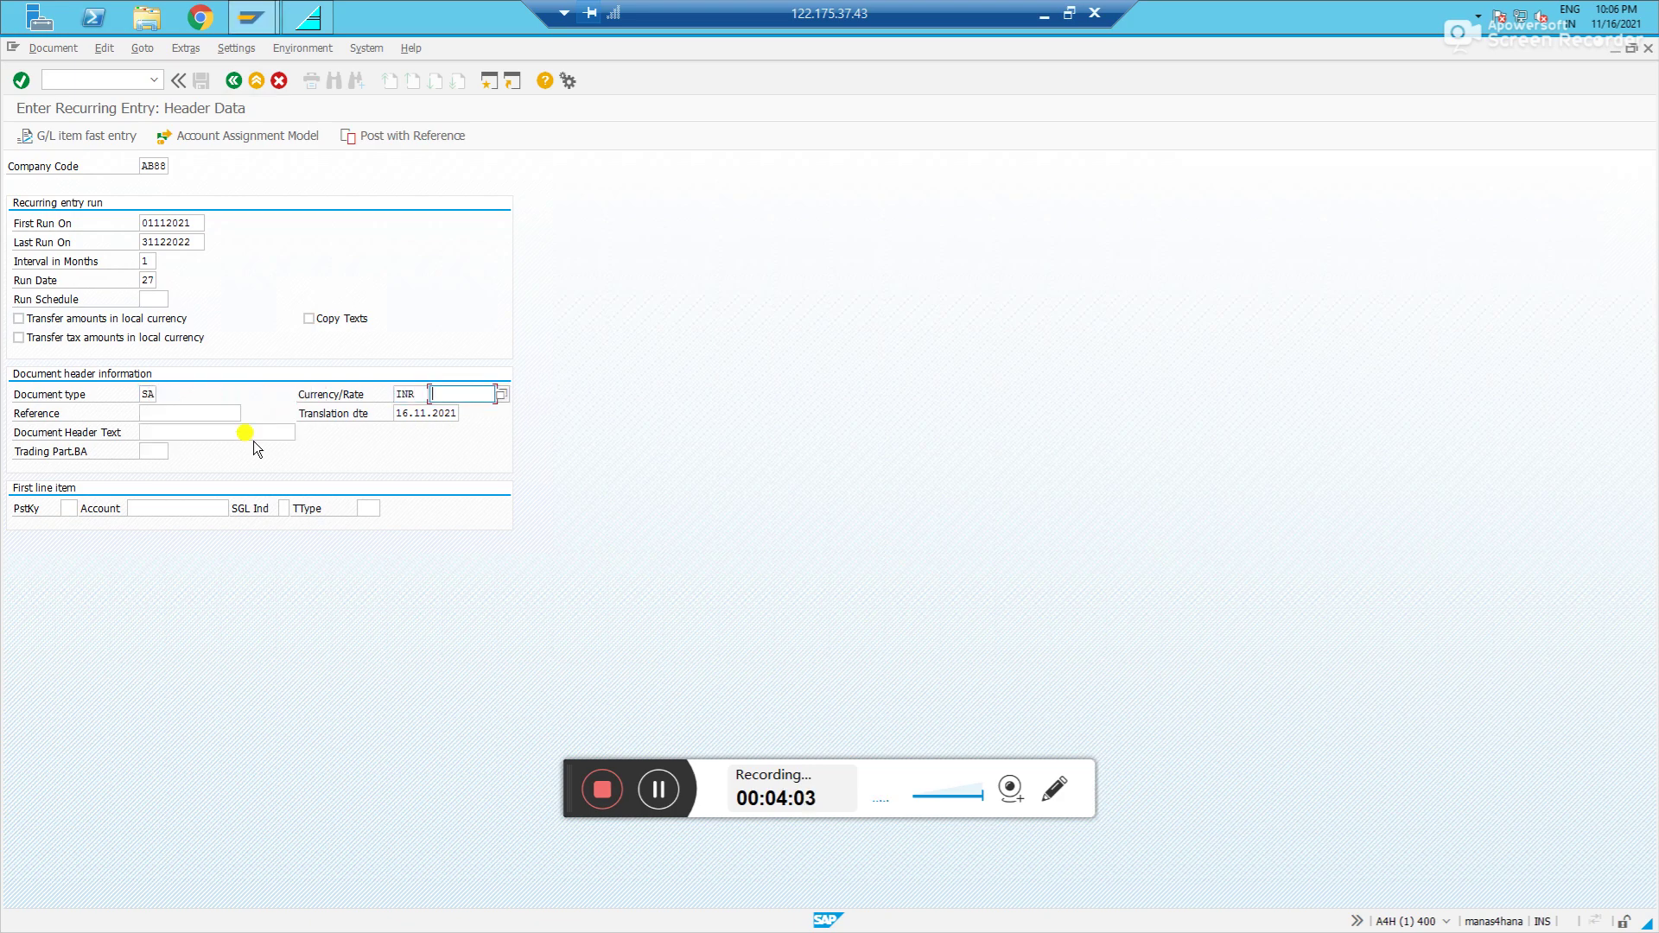
# Enter "Recurring" as the reference and "rent recurring" as the document header text
pyautogui.click(183, 411)
pyautogui.write('Re')
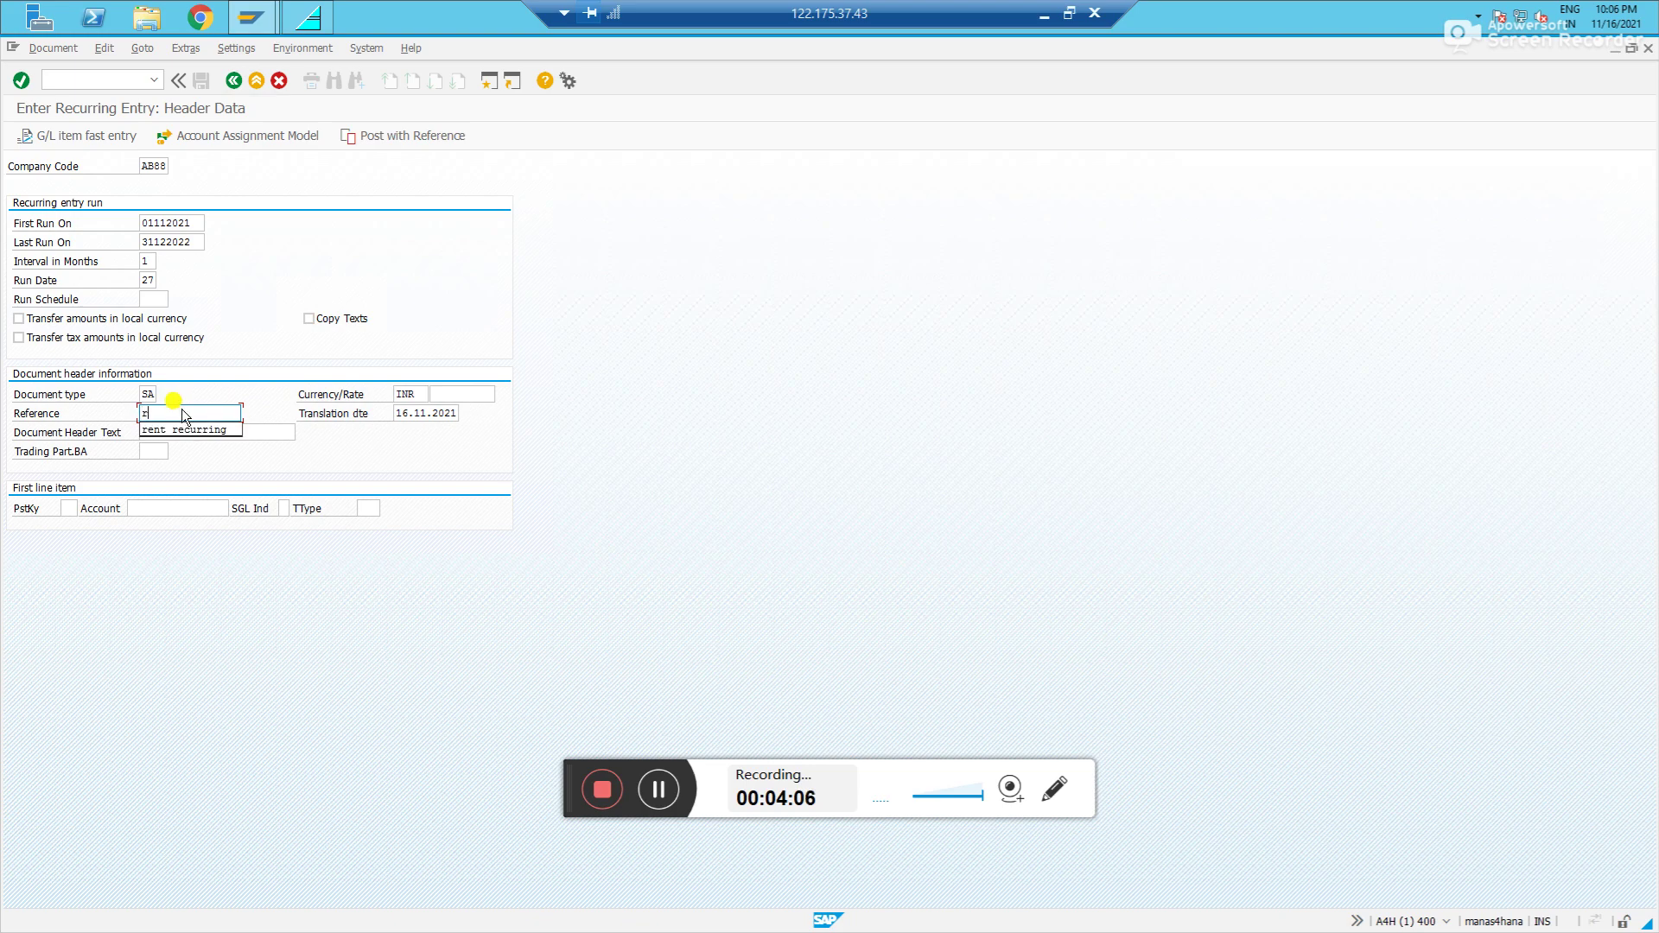
pyautogui.write('ccu')
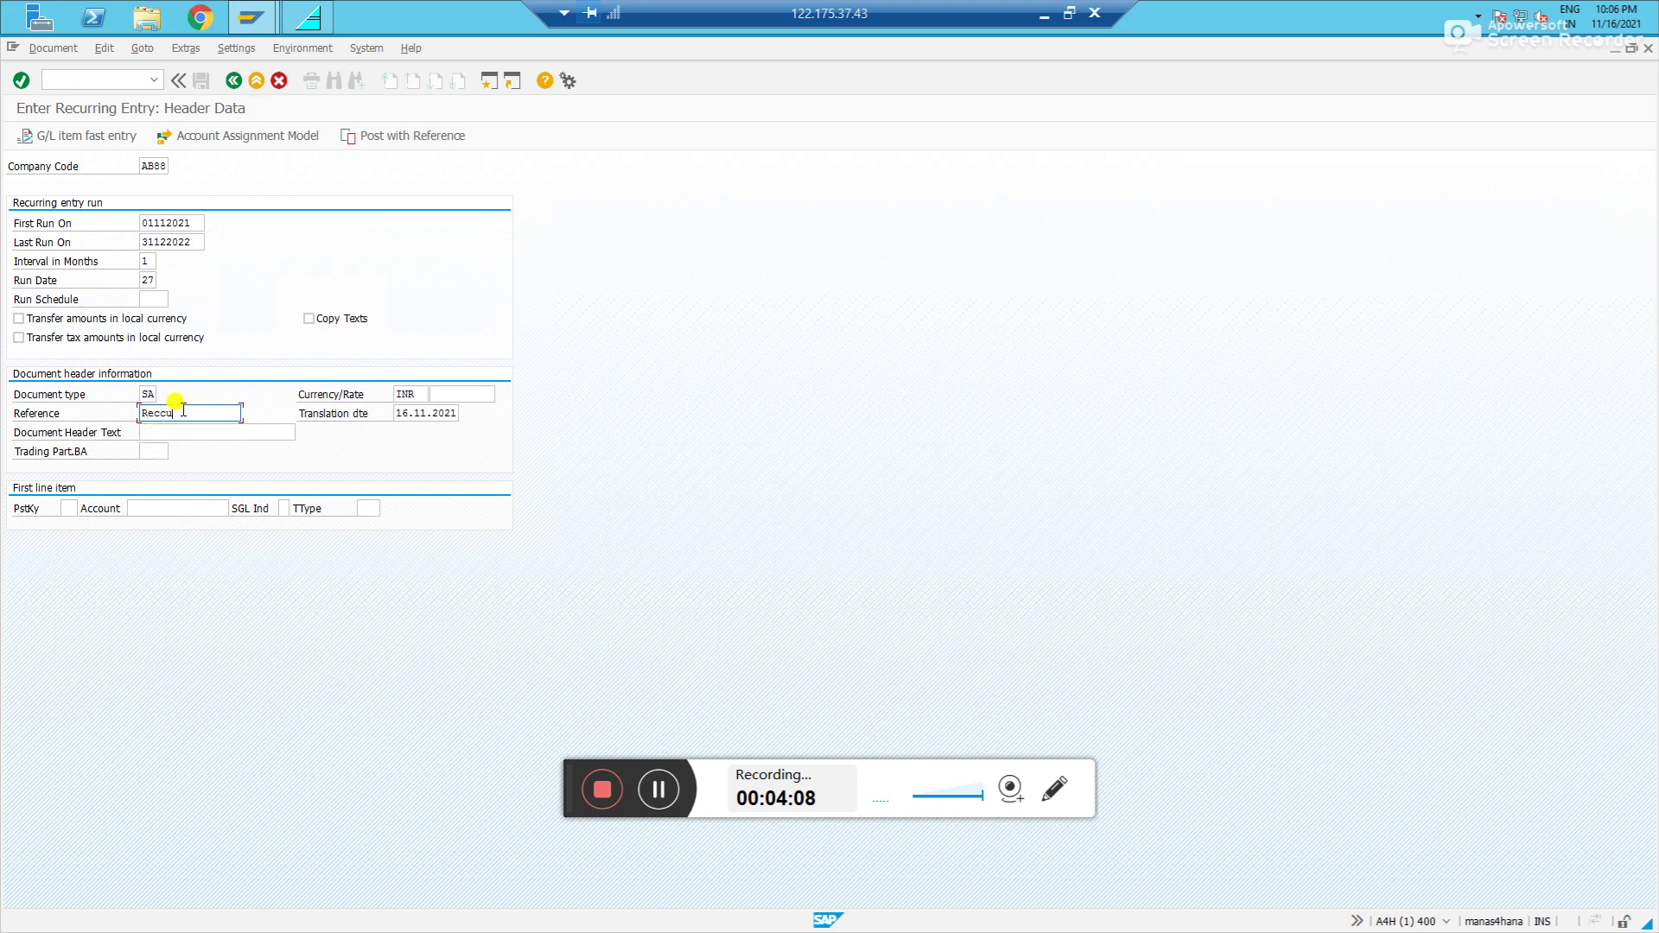
pyautogui.press('BackSpace')
pyautogui.press('BackSpace')
pyautogui.write('urring')
pyautogui.press('Tab')
pyautogui.press('Tab')
pyautogui.write('rent recurring')
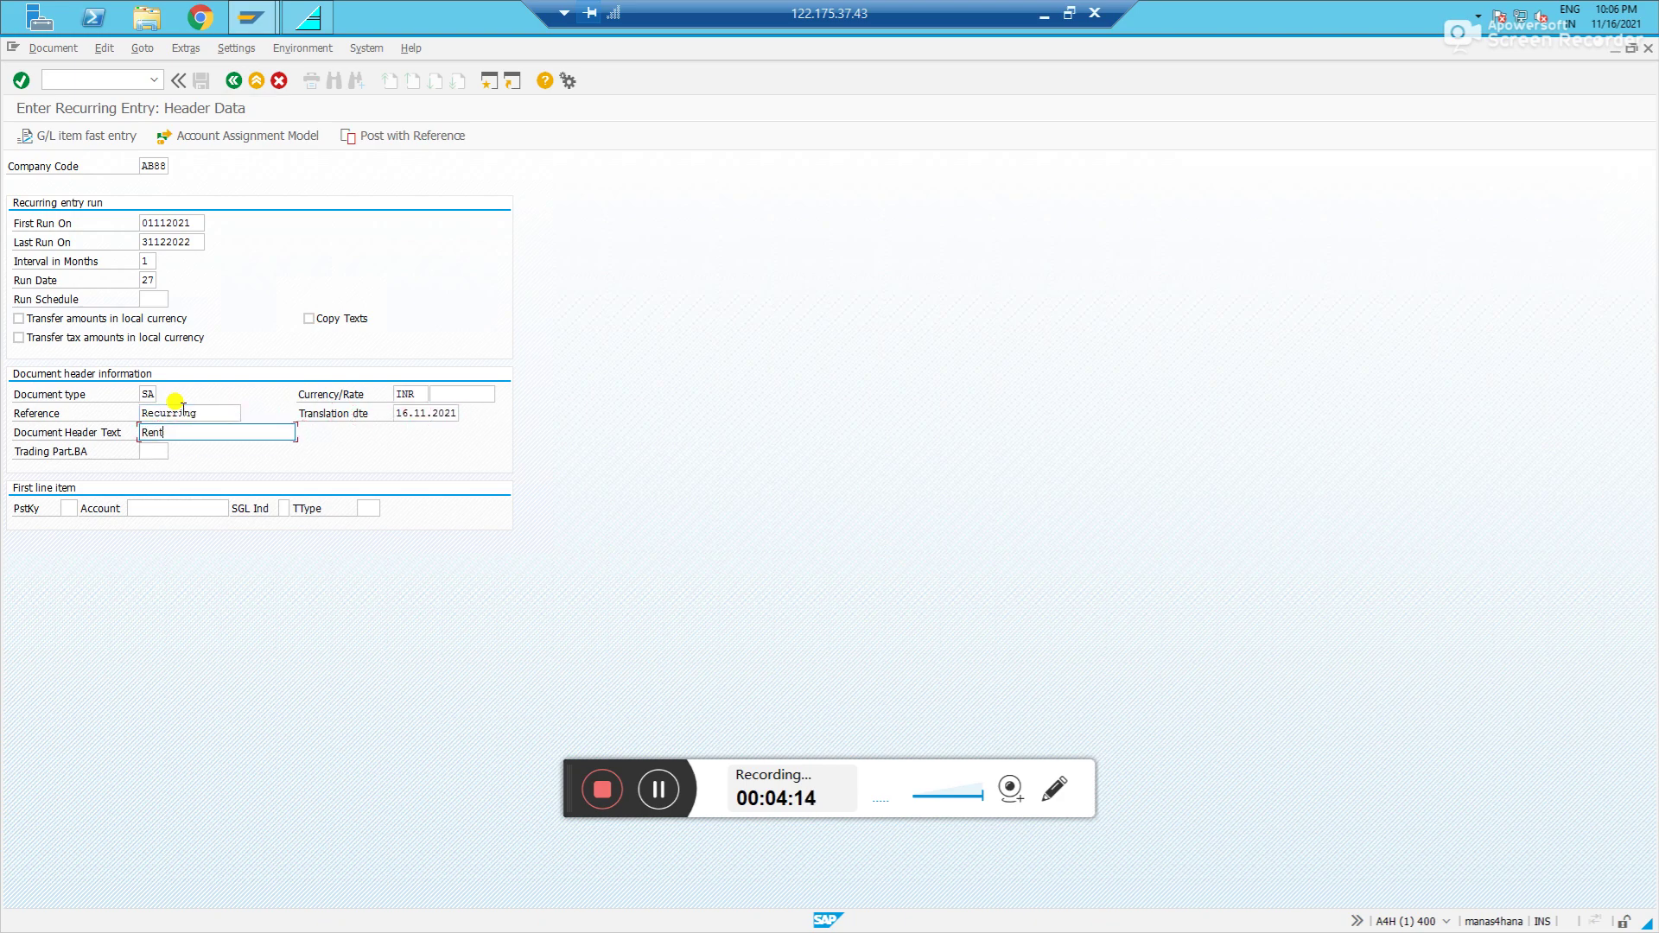
pyautogui.press('Tab')
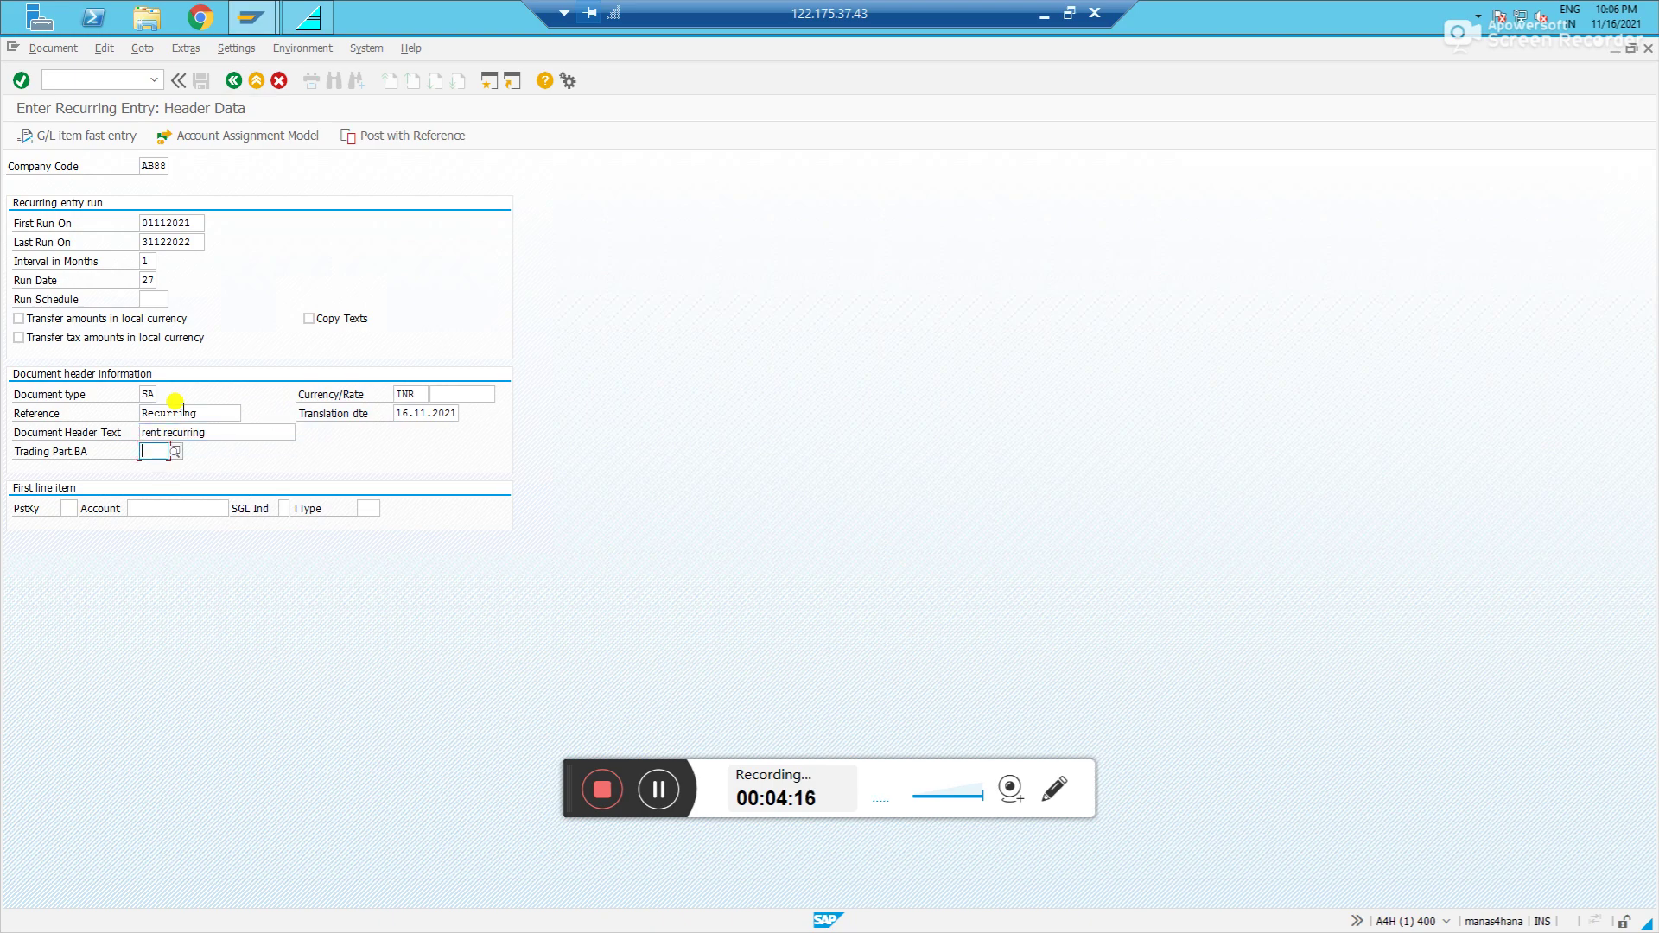
# Give the first line item posting key 40 and the rent a/c G/L account from the value list, and submit the header
pyautogui.click(66, 508)
pyautogui.write('40')
pyautogui.press('Tab')
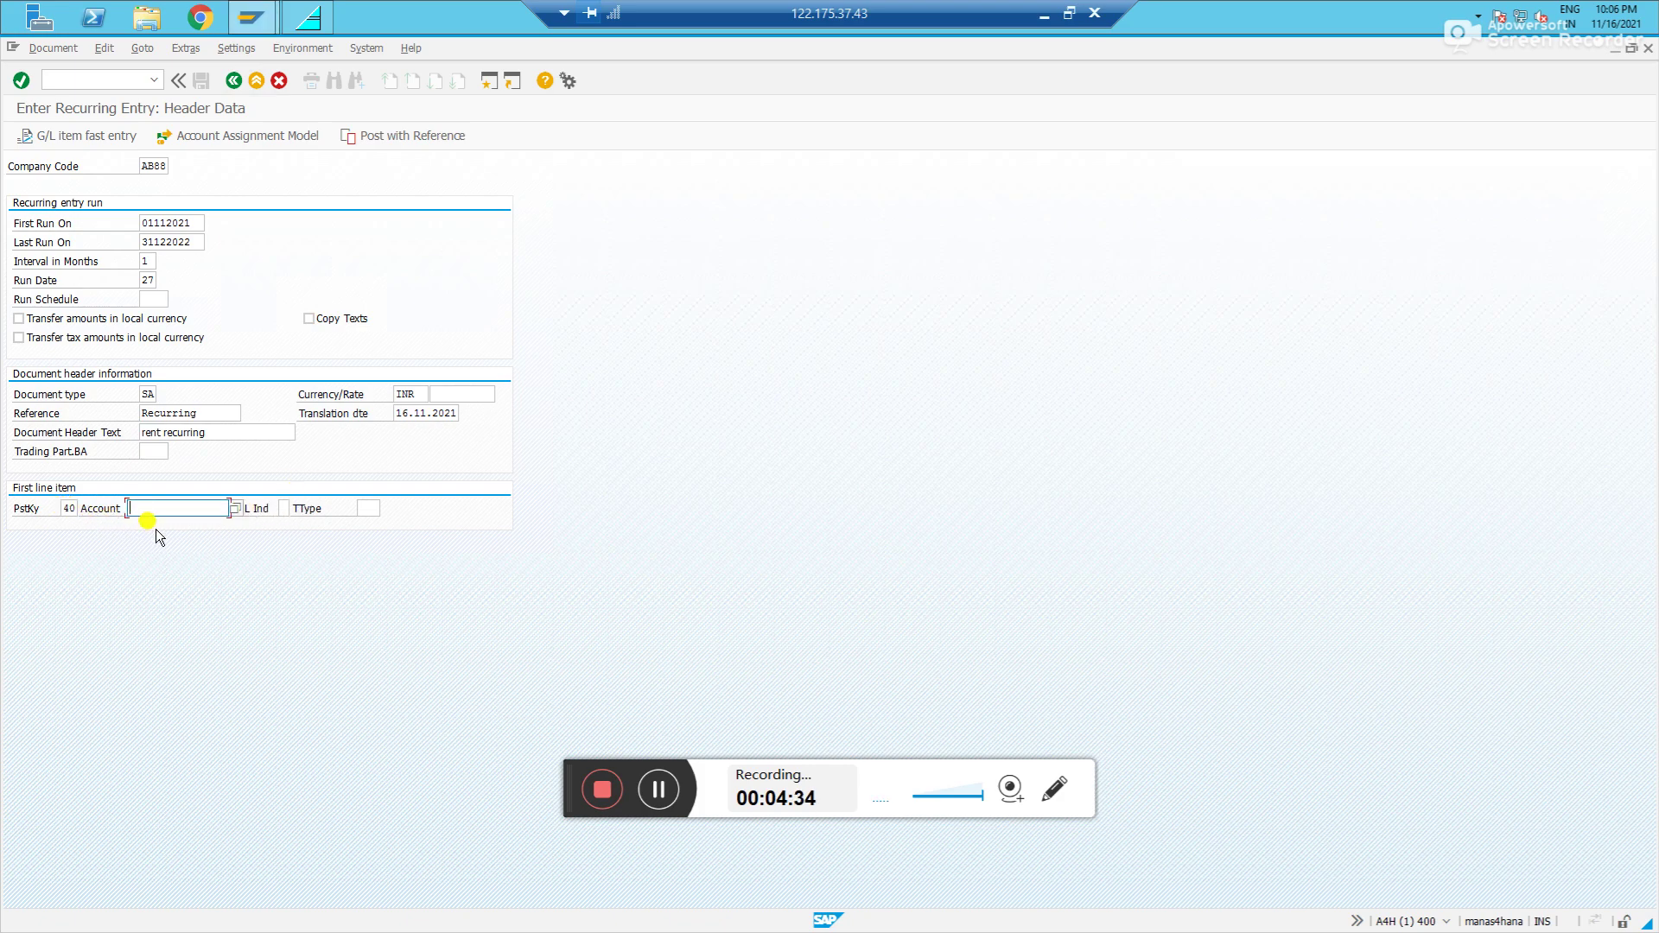
pyautogui.click(235, 509)
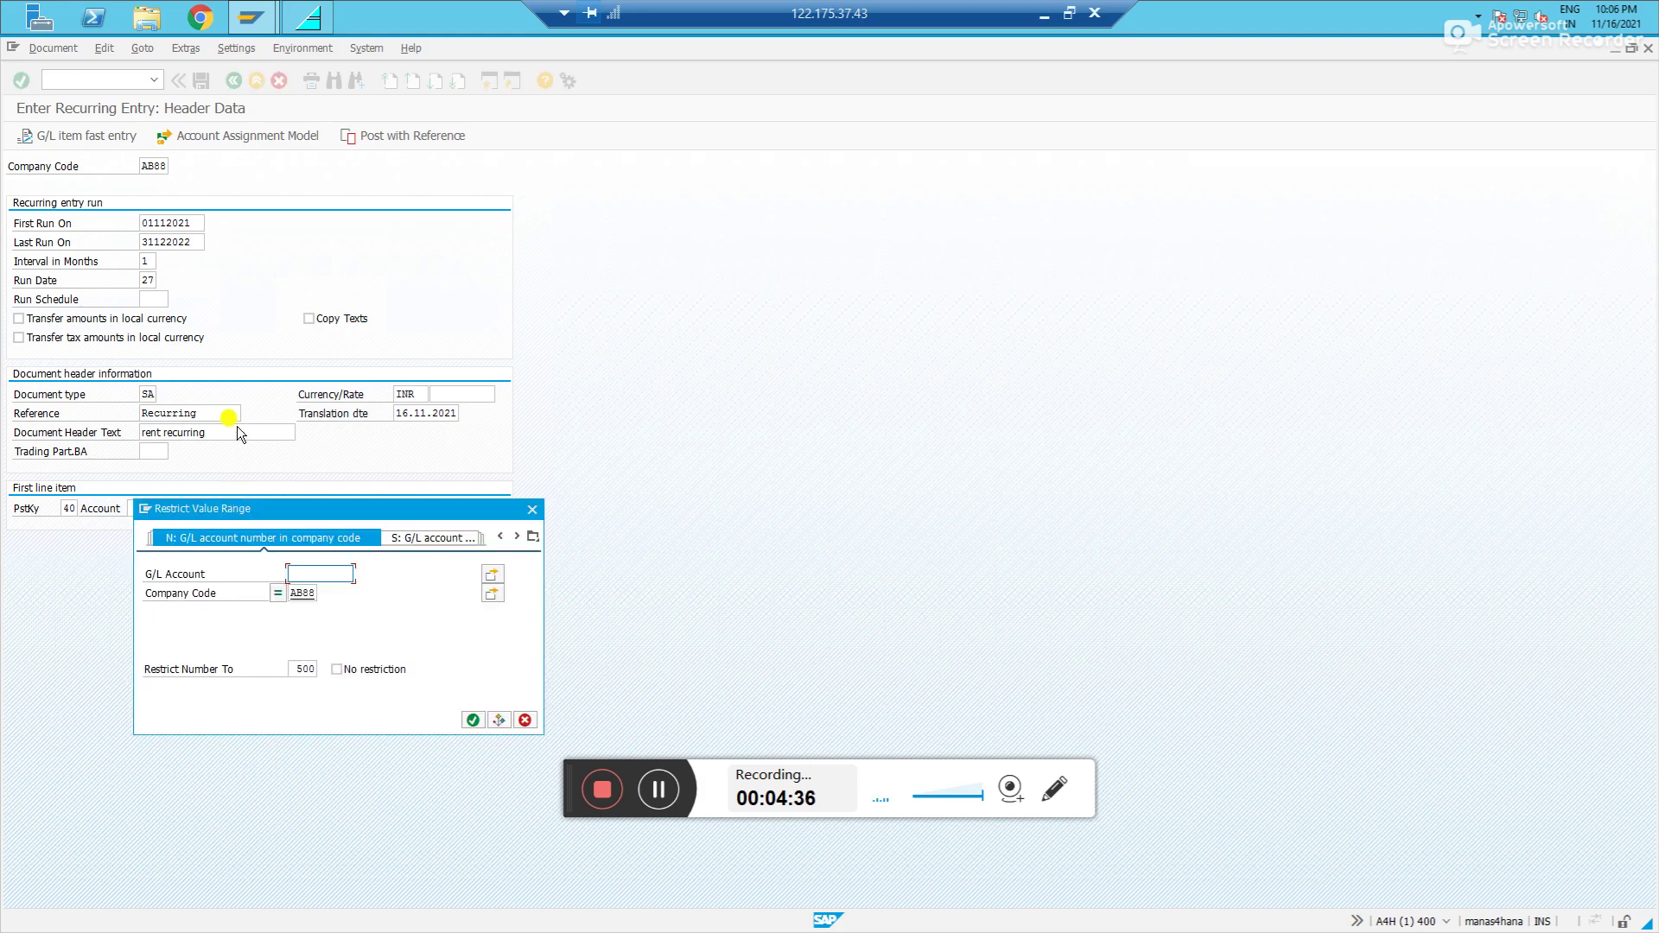
pyautogui.press('Return')
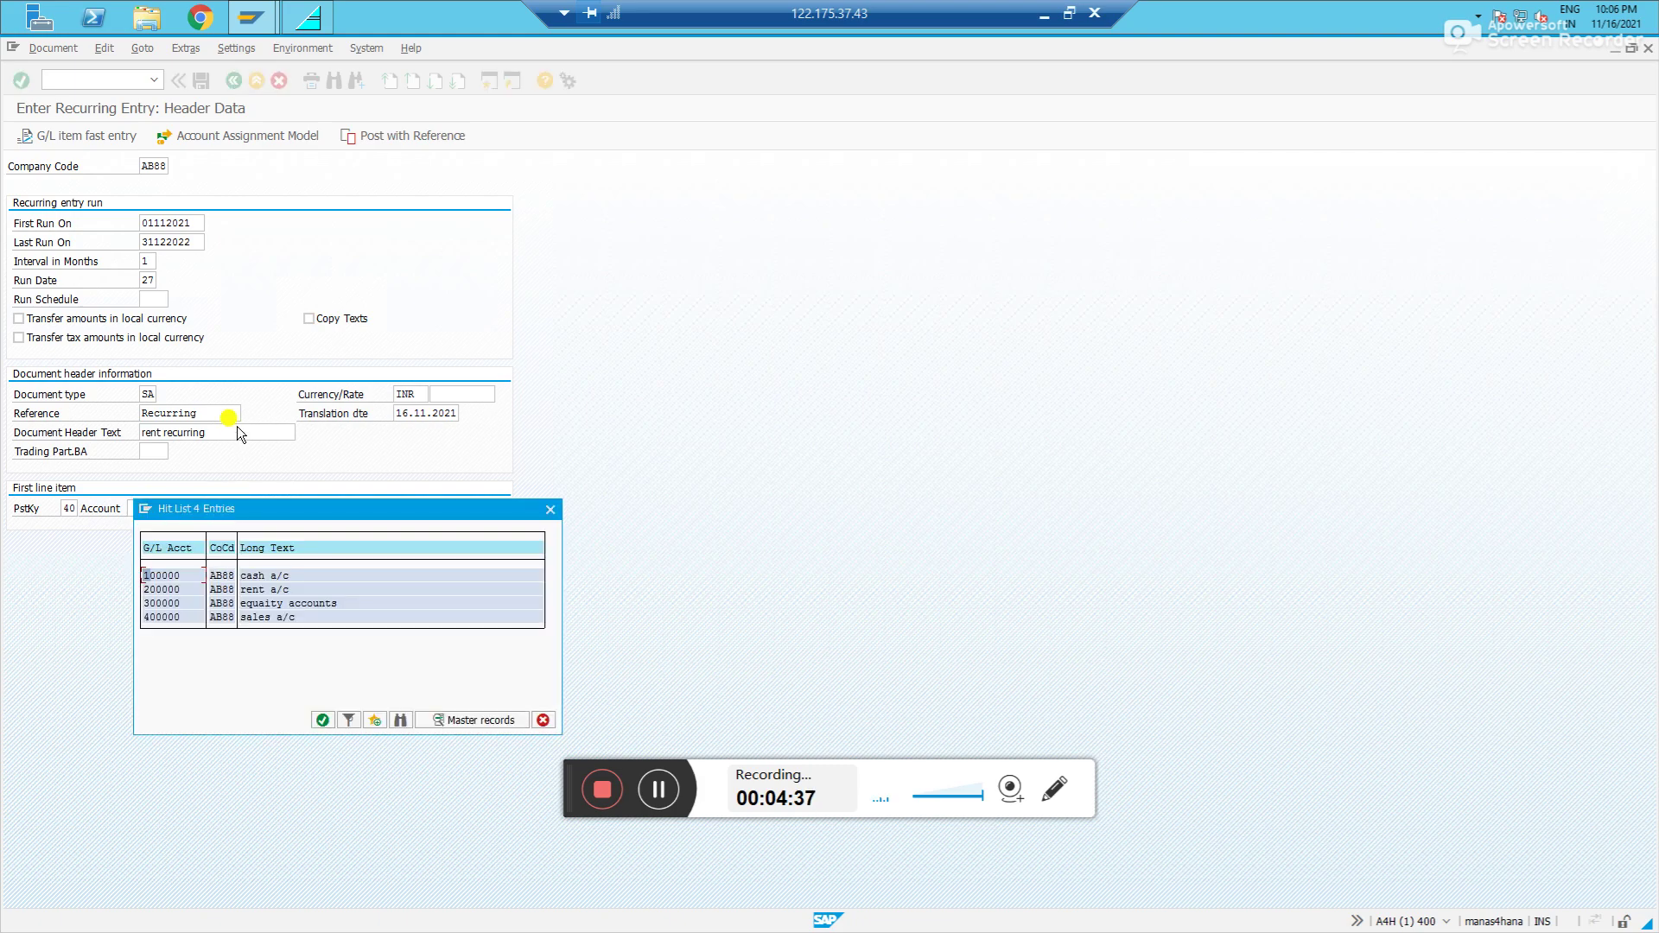
pyautogui.doubleClick(170, 590)
pyautogui.press('Return')
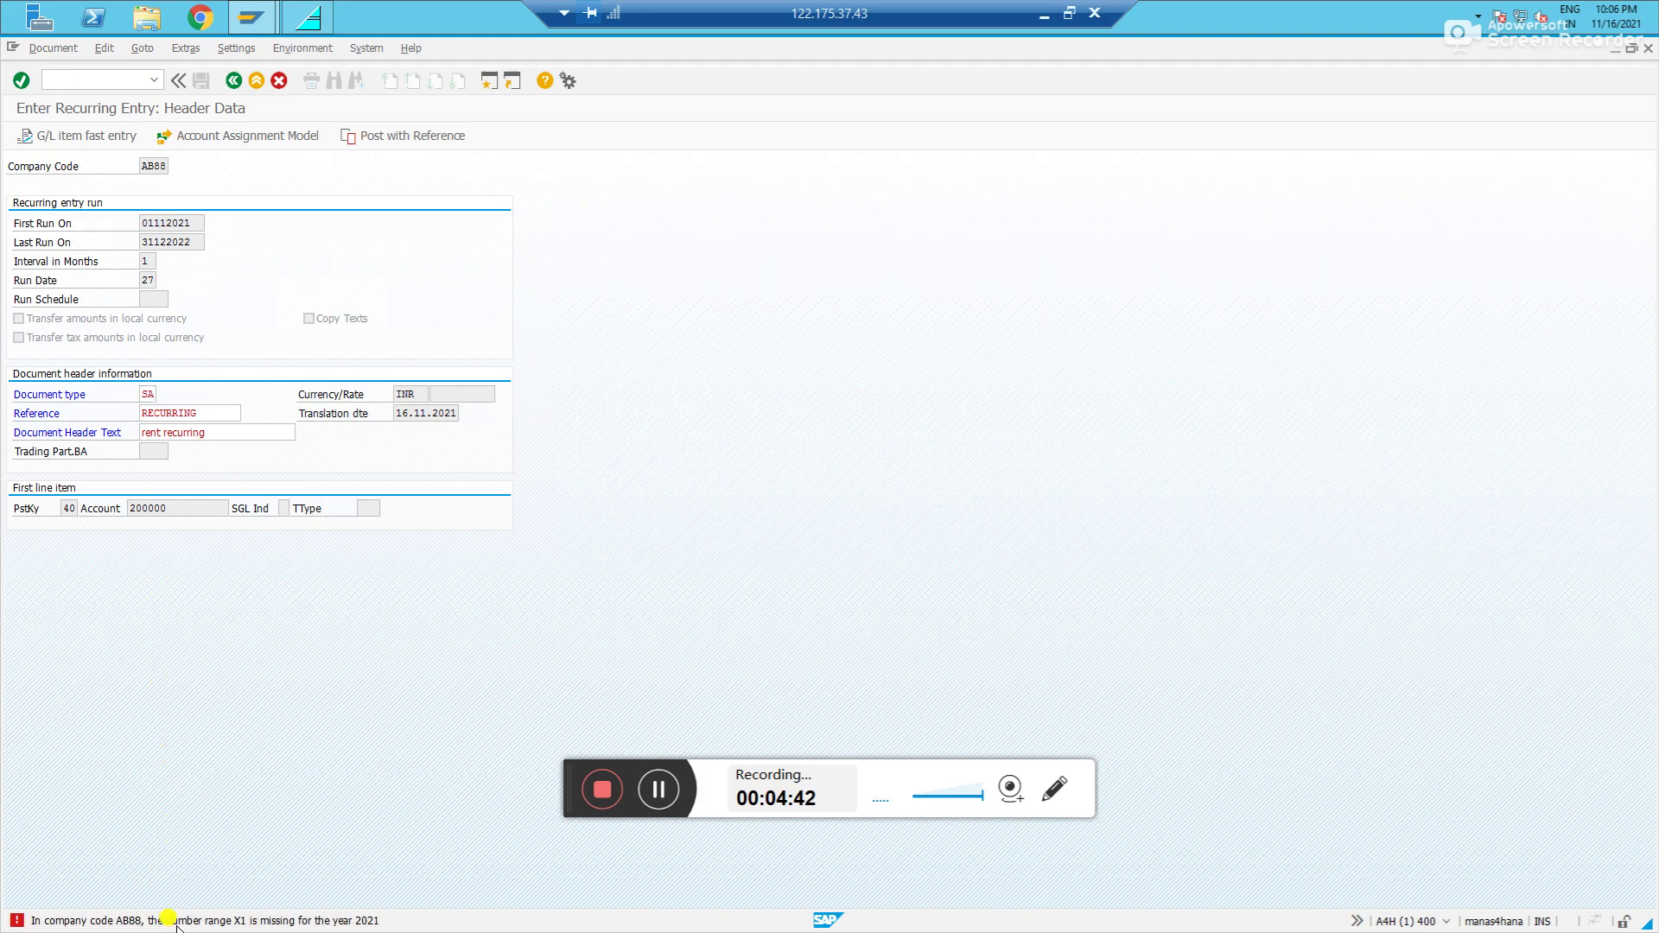
# Read the number range error's details and open the intervals of company code AB88 for editing with transaction fbn1 in a new session
pyautogui.doubleClick(167, 919)
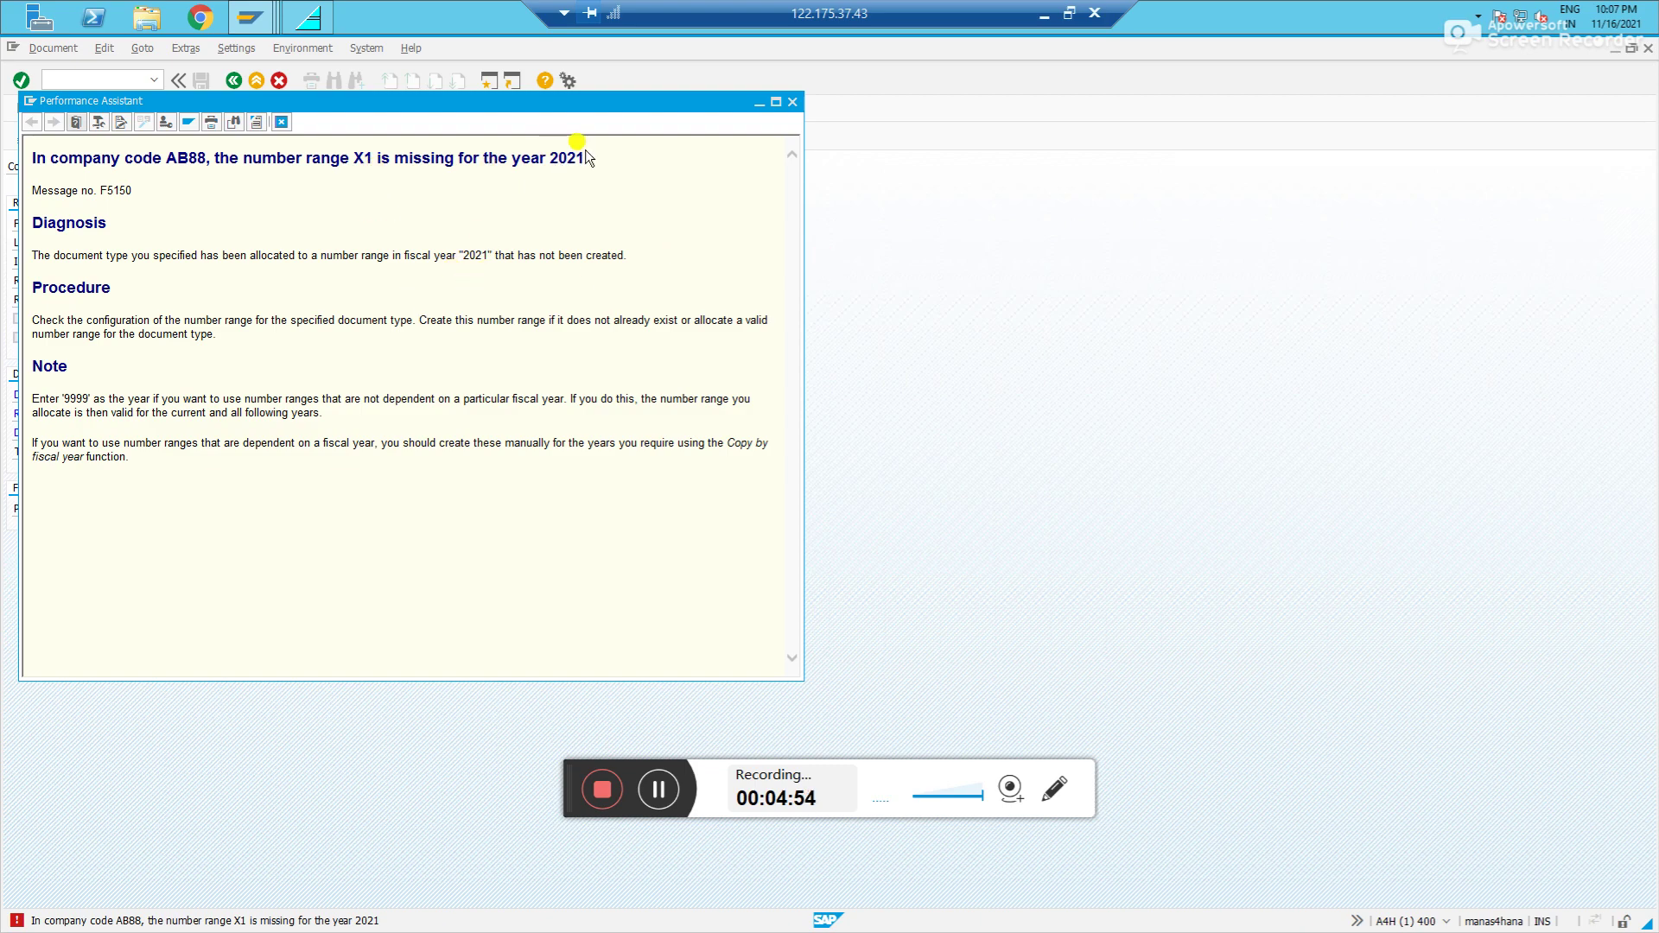
pyautogui.click(796, 105)
pyautogui.click(489, 80)
pyautogui.write('fbn1')
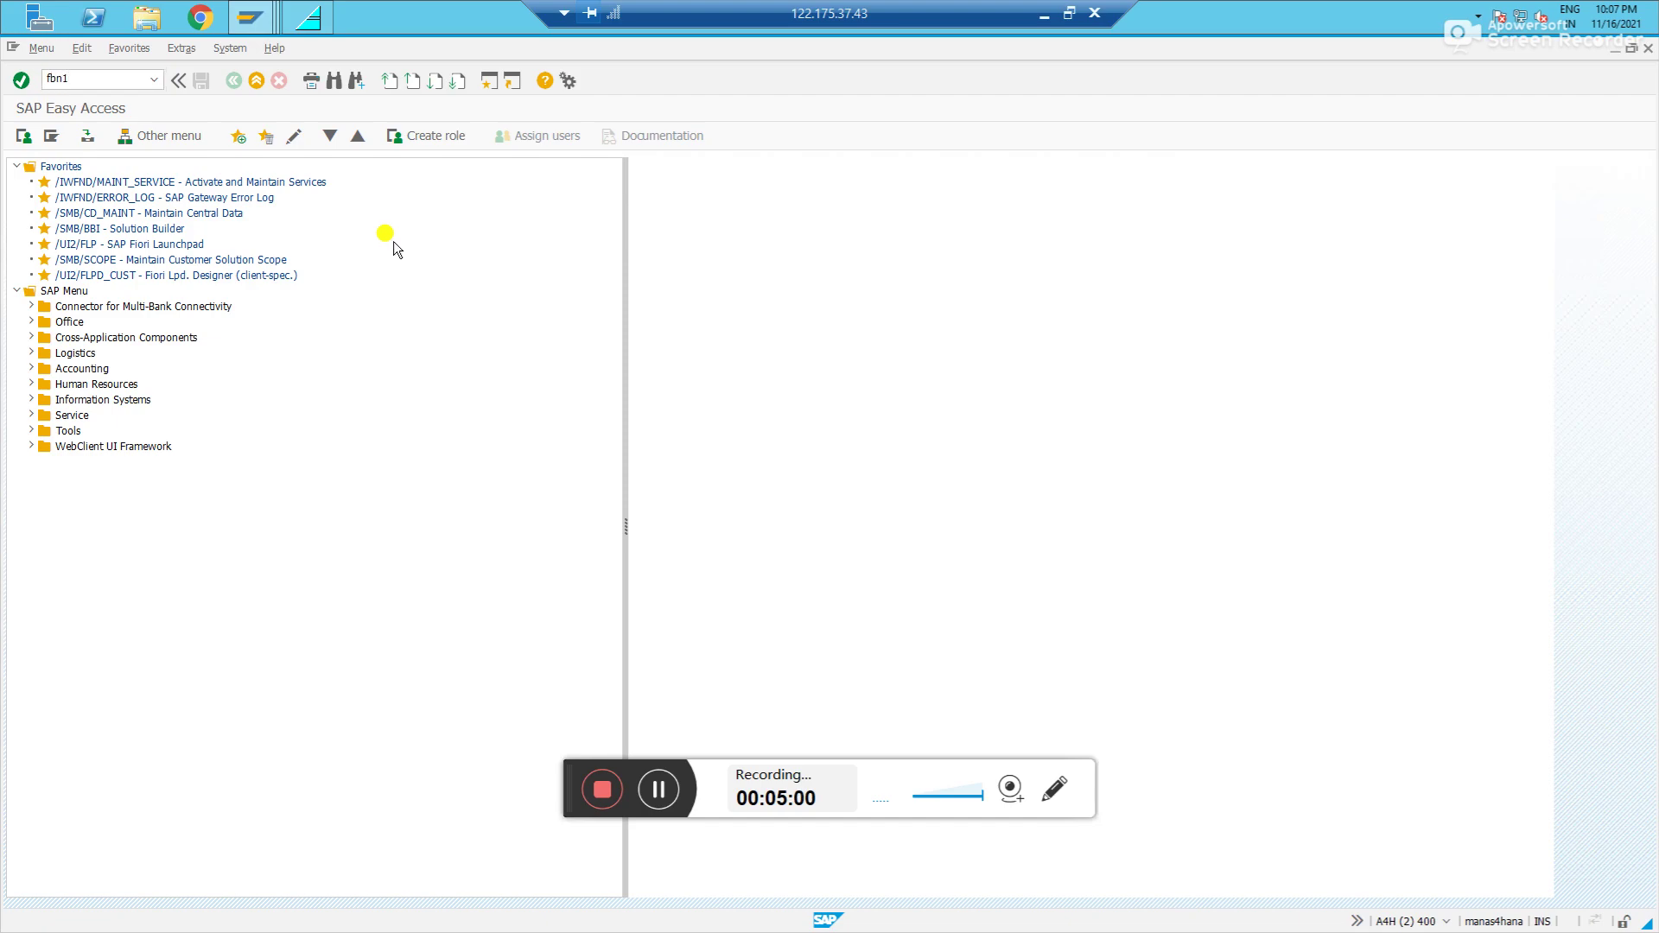
pyautogui.press('Return')
pyautogui.write('ab88')
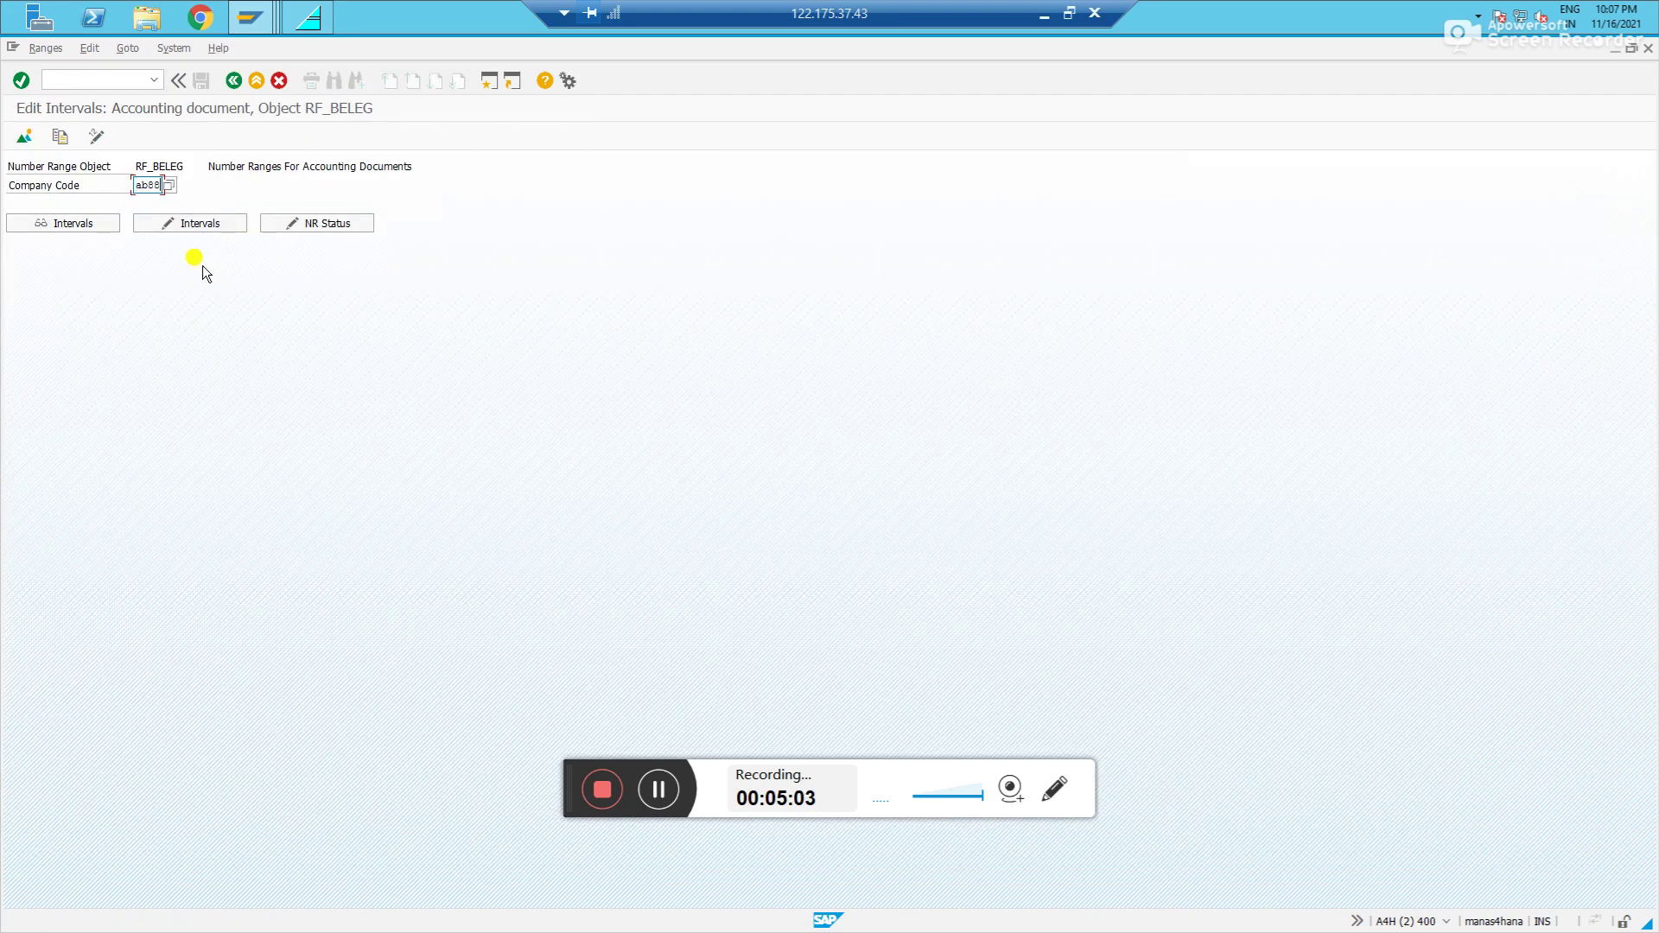
pyautogui.press('Return')
pyautogui.click(174, 224)
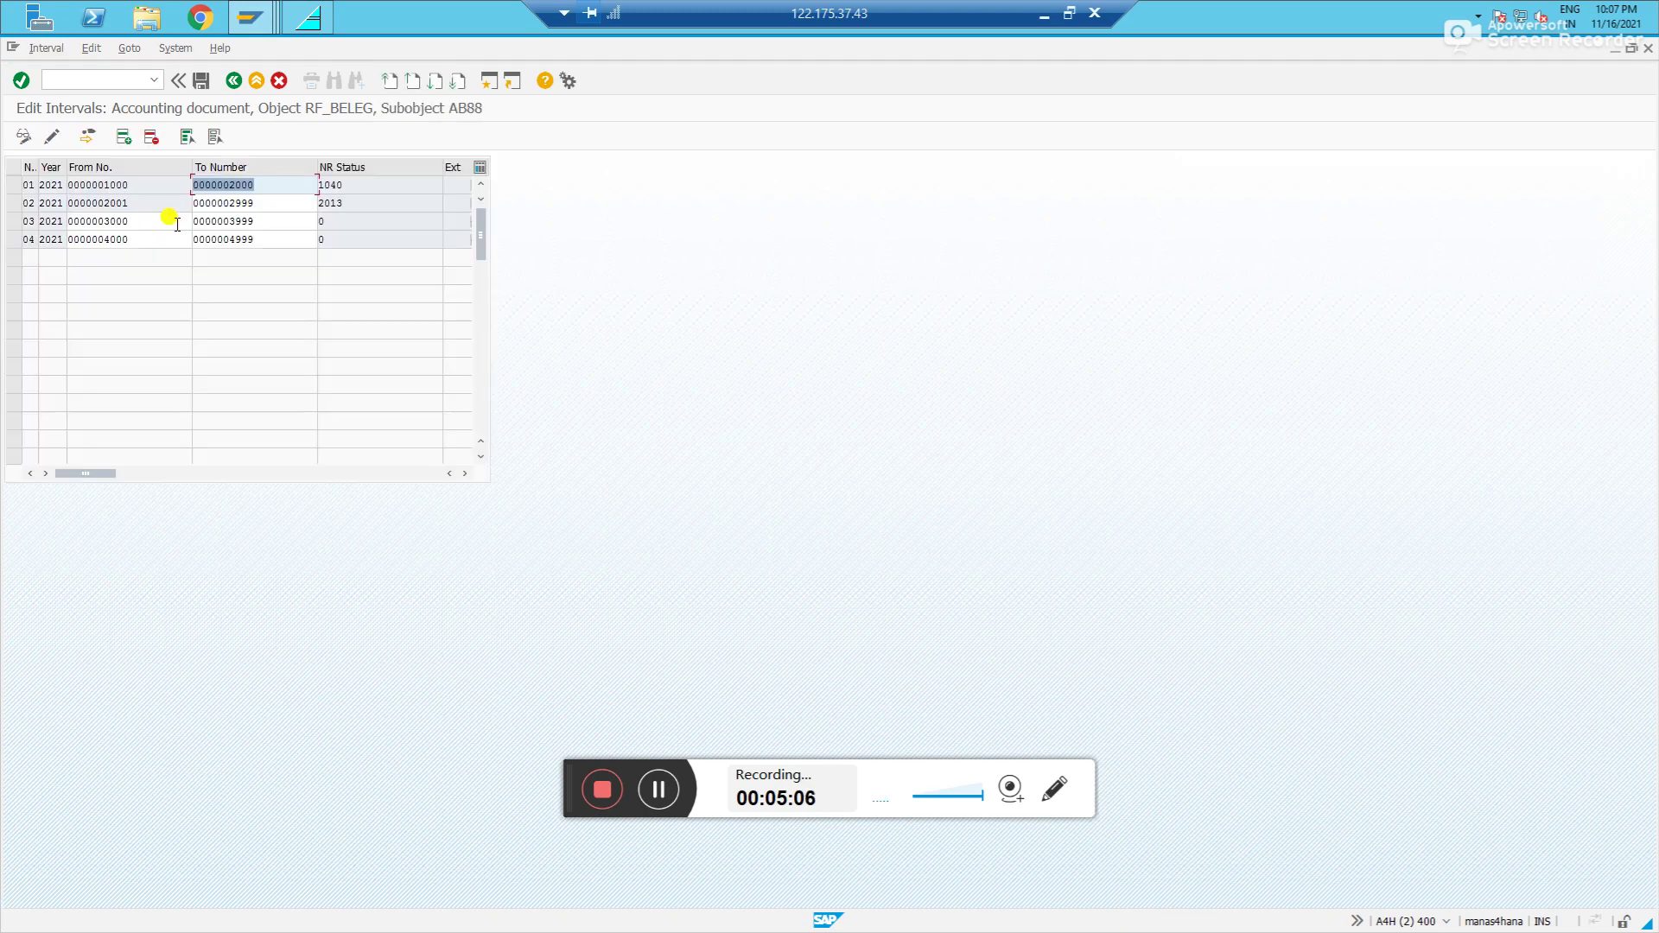
# Add number range interval X1 for year 2021 from 5000 to 5999 and save the intervals
pyautogui.click(124, 137)
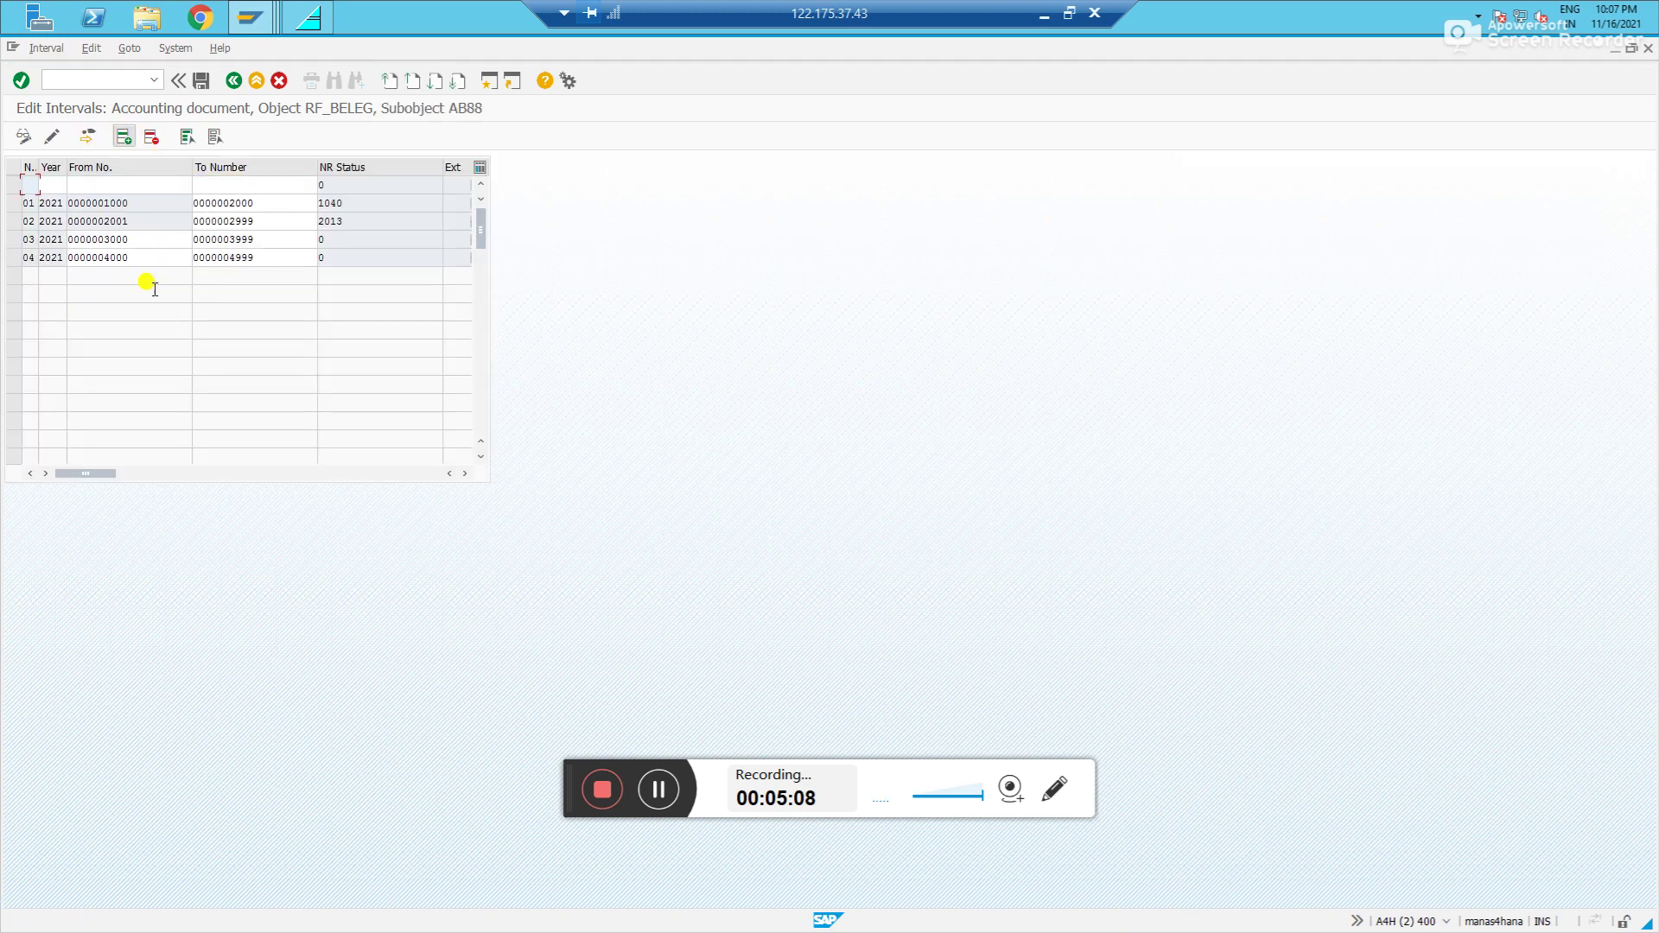
pyautogui.write('x1')
pyautogui.press('Tab')
pyautogui.write('2021')
pyautogui.press('Tab')
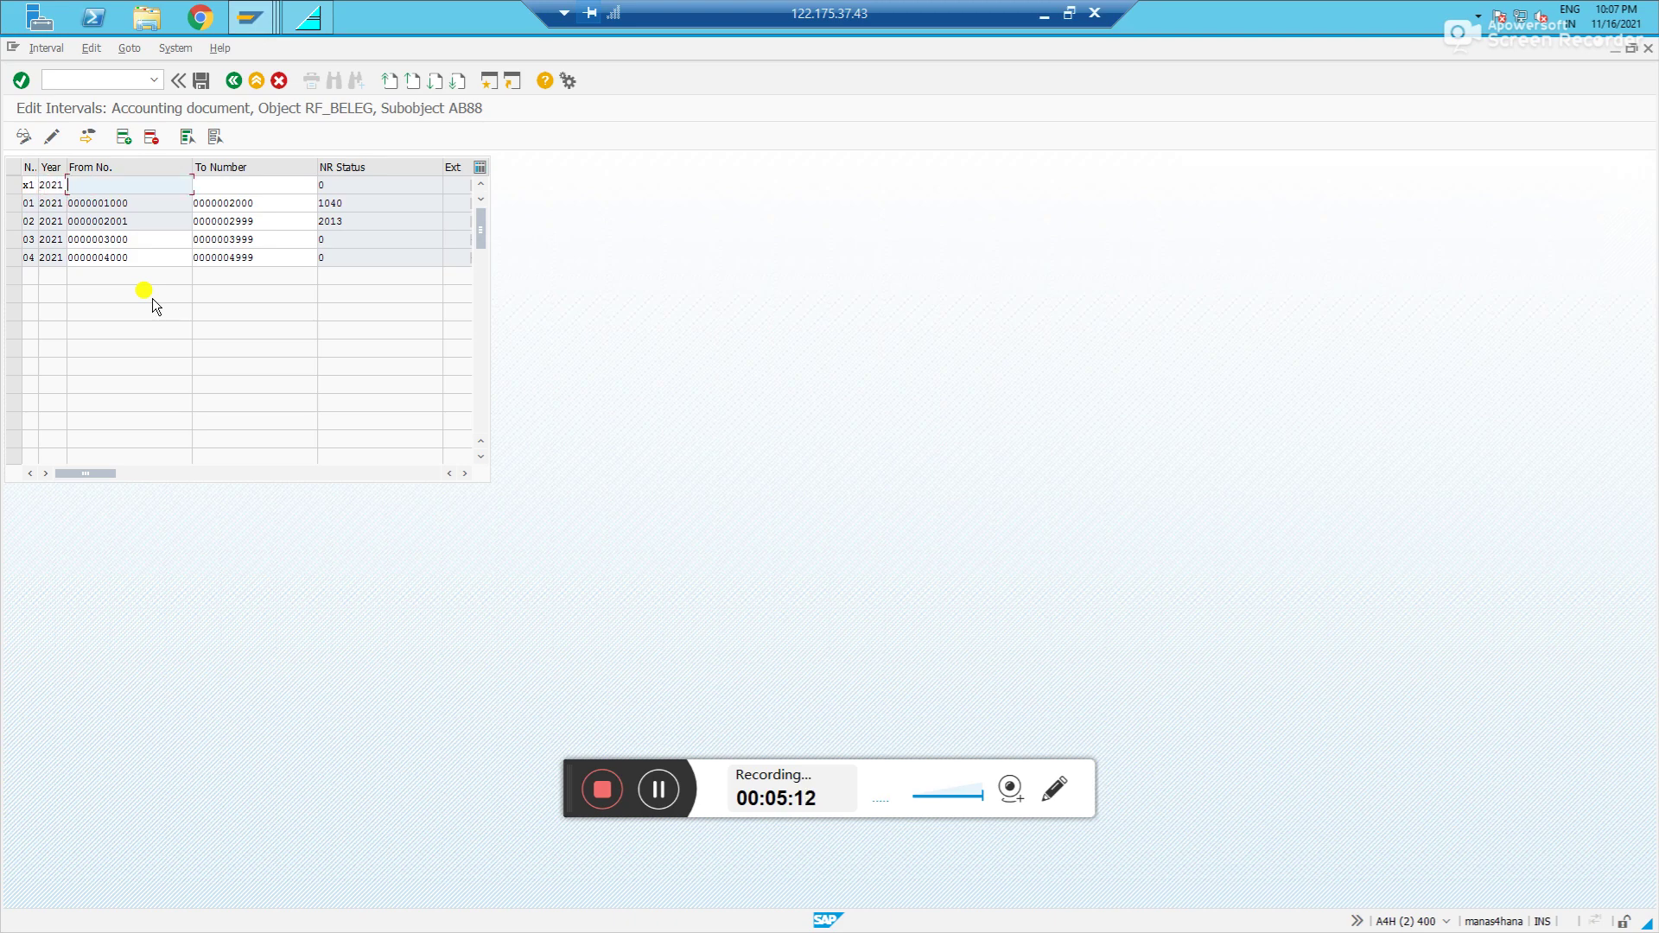
pyautogui.write('5000')
pyautogui.press('Tab')
pyautogui.write('5999')
pyautogui.press('Return')
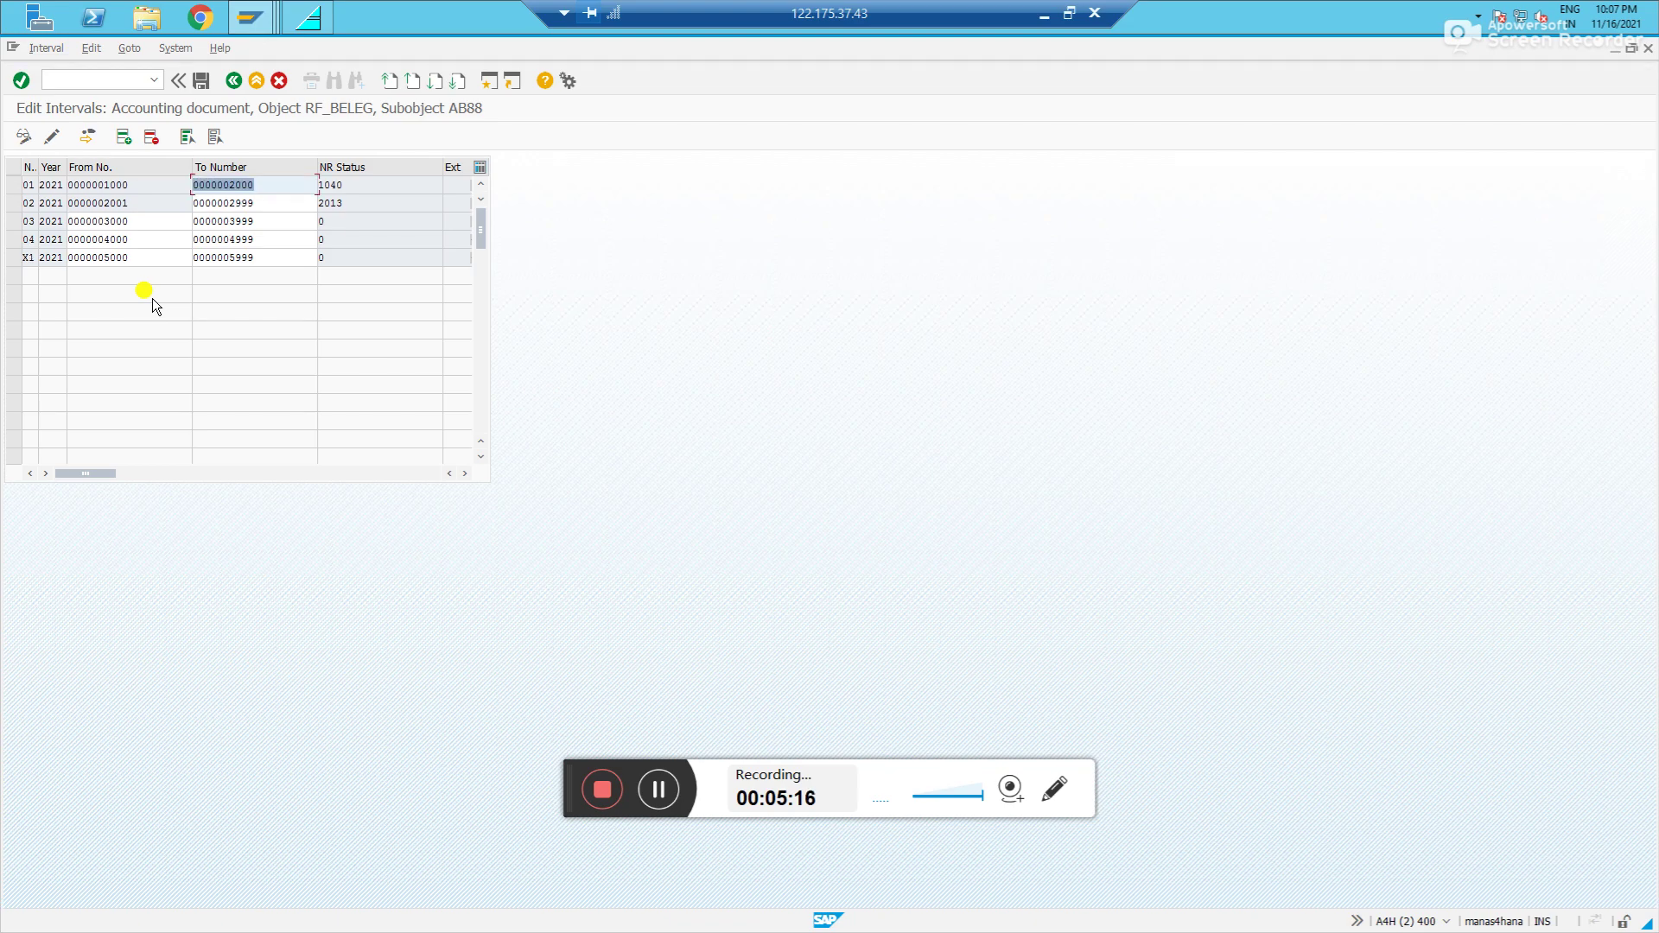
pyautogui.click(201, 80)
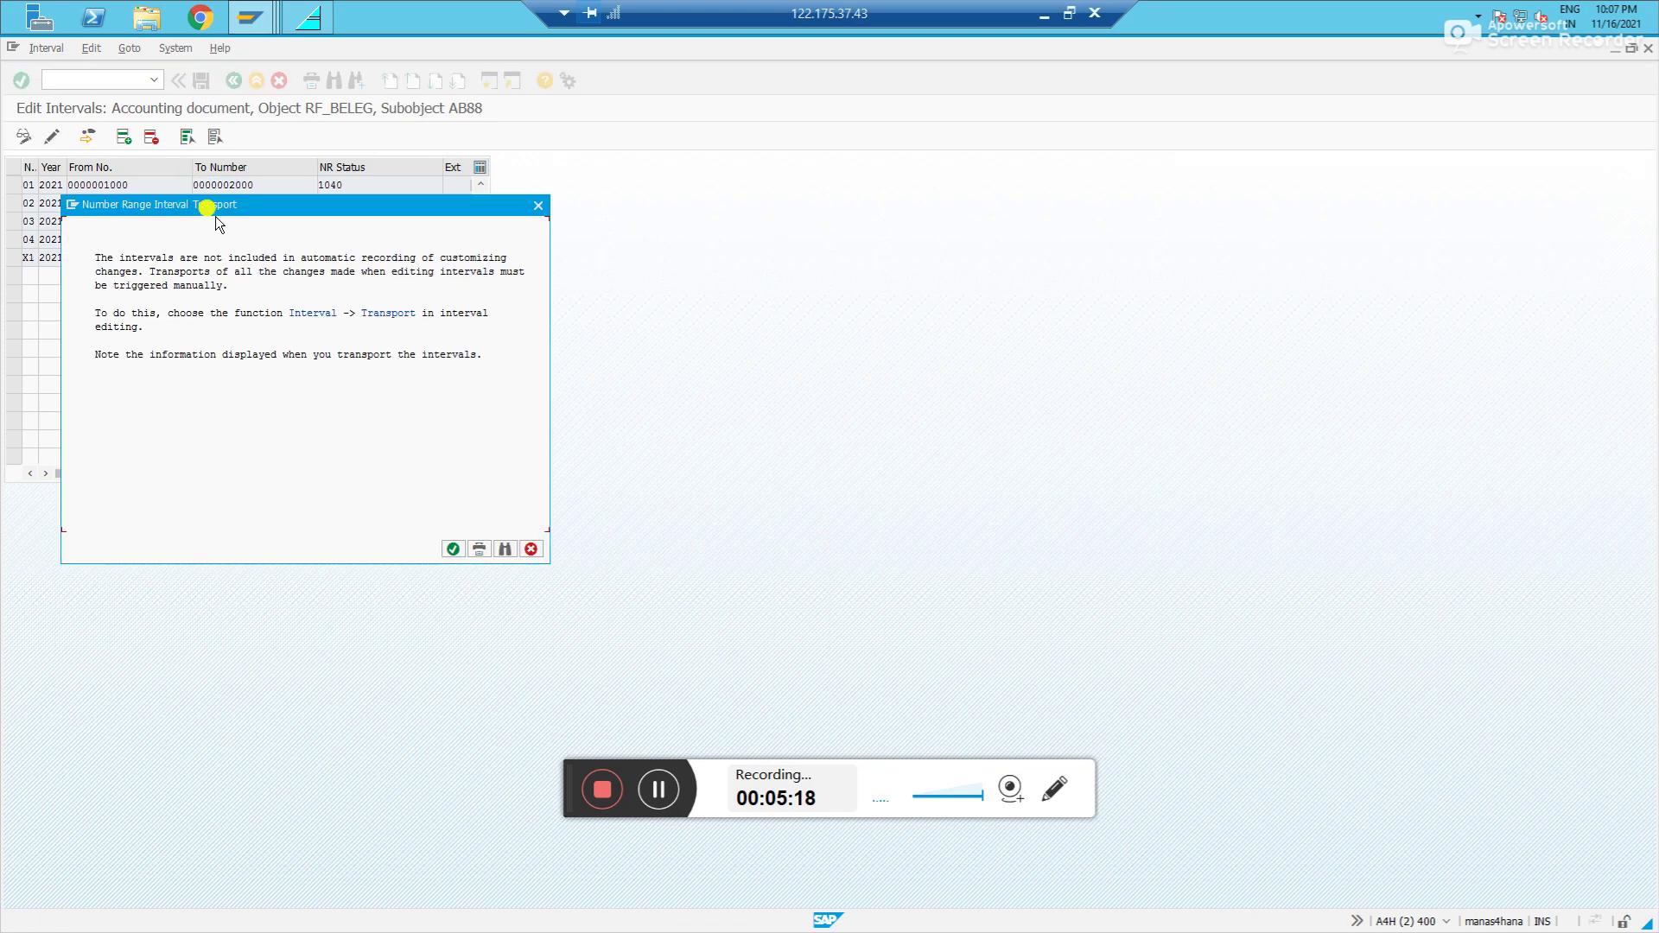
pyautogui.click(453, 550)
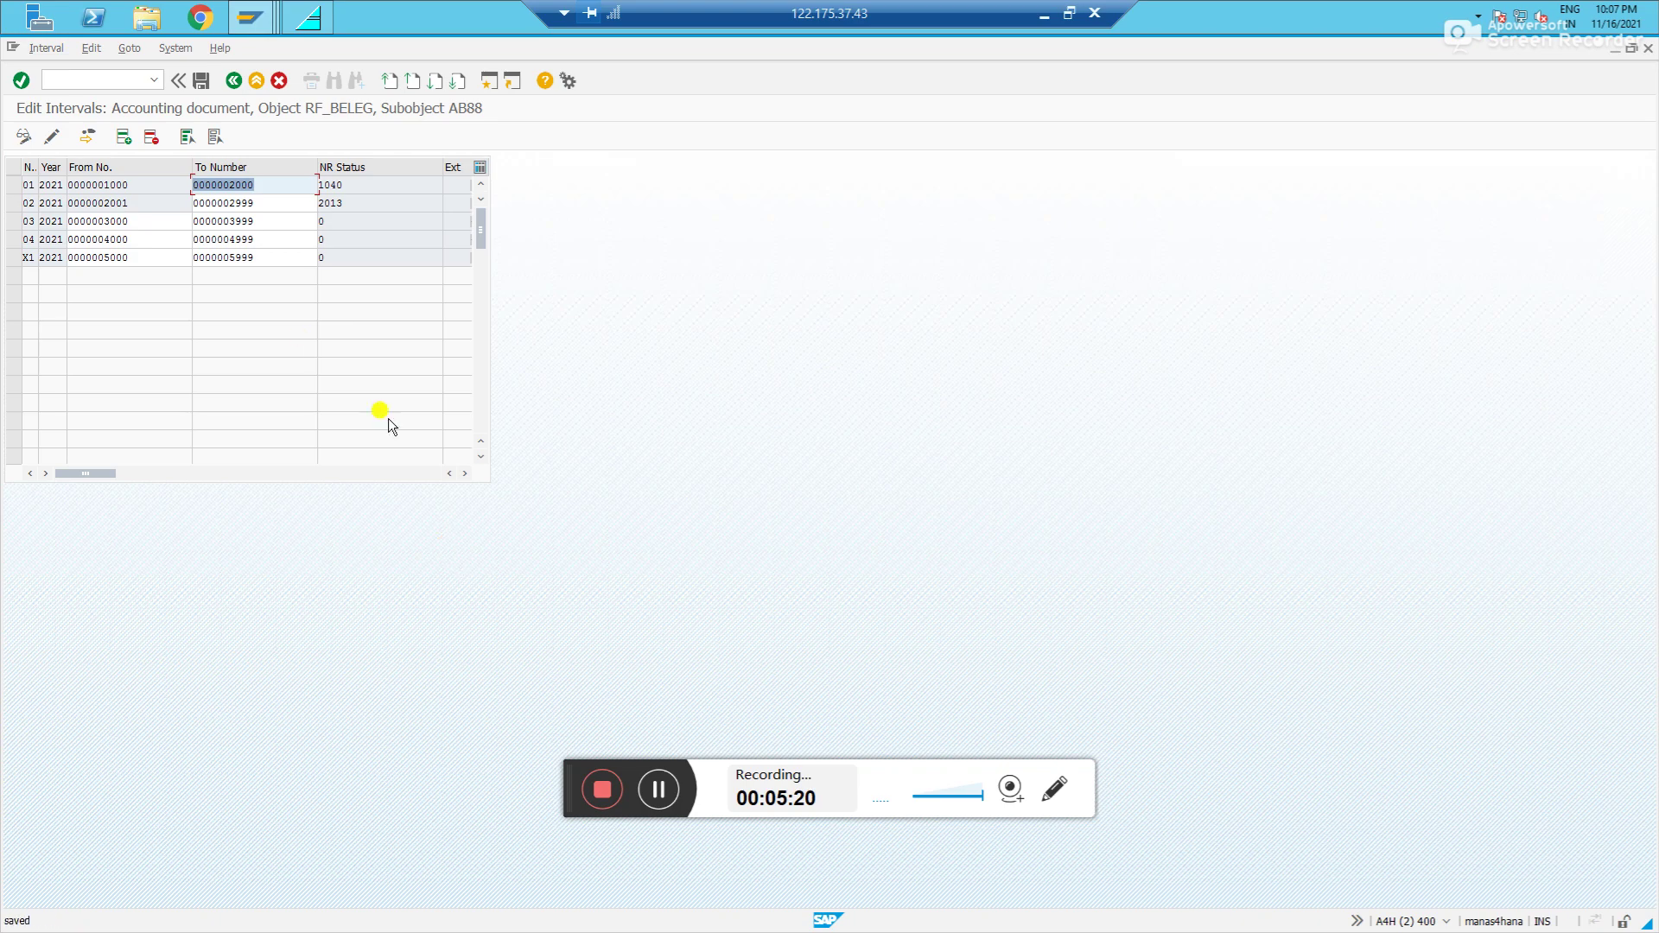
# Return to the recurring entry, submit the header and give the debit item an amount of 8000 and the text "MOnthly rent"
pyautogui.hotkey('alt', 'Tab')
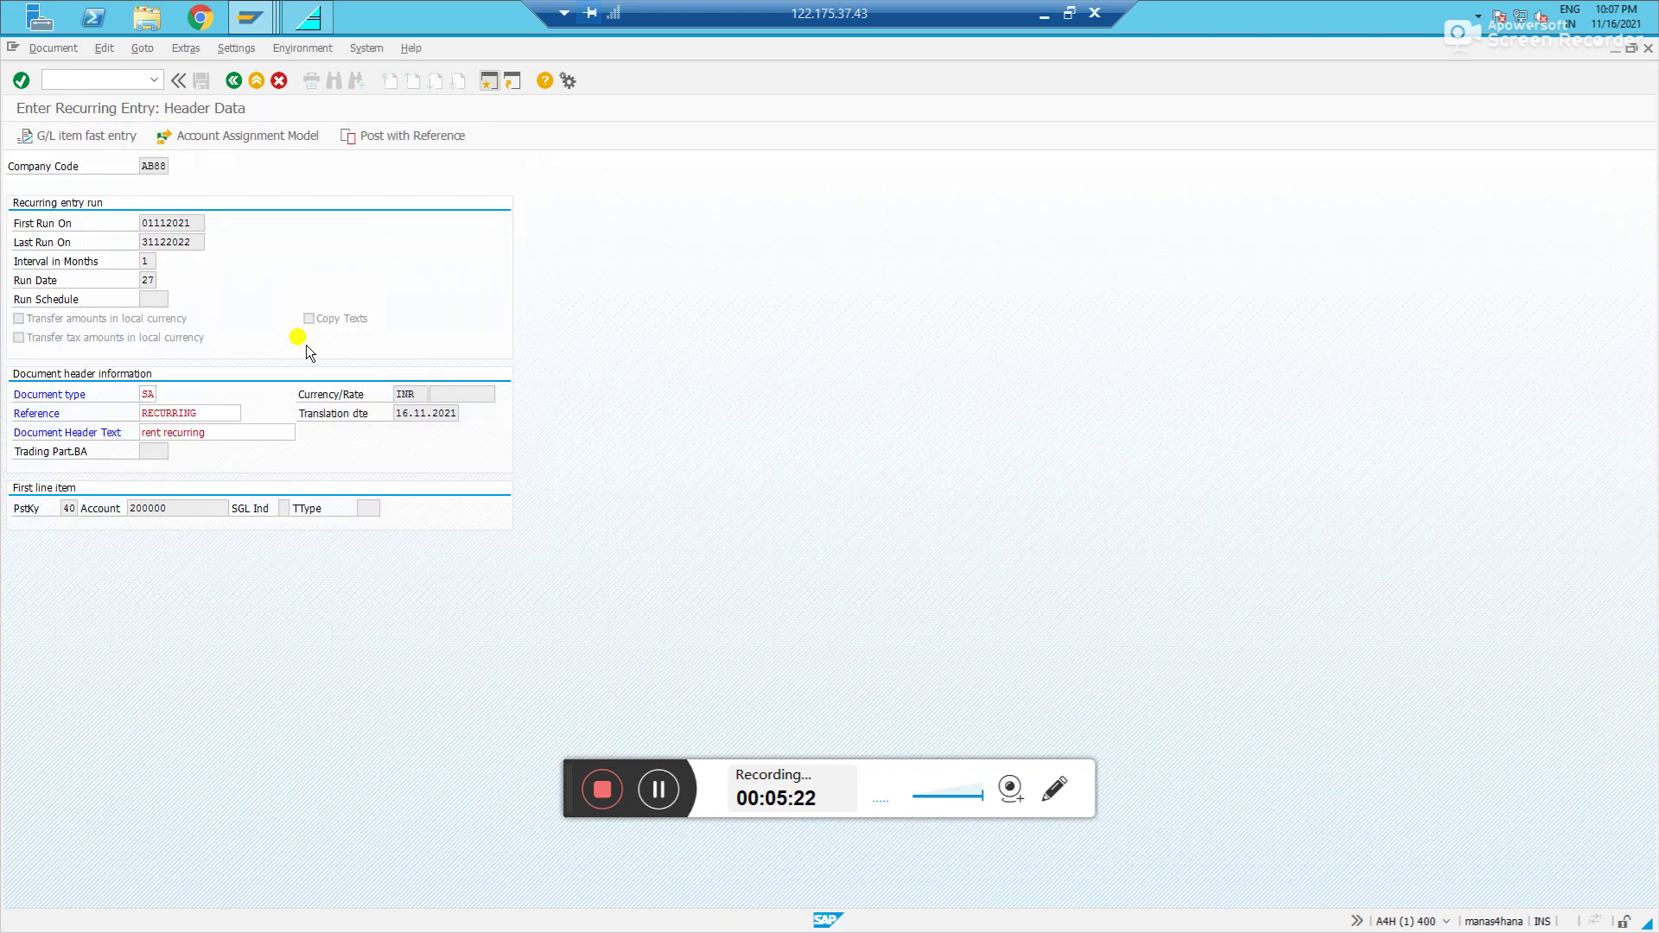
pyautogui.press('Return')
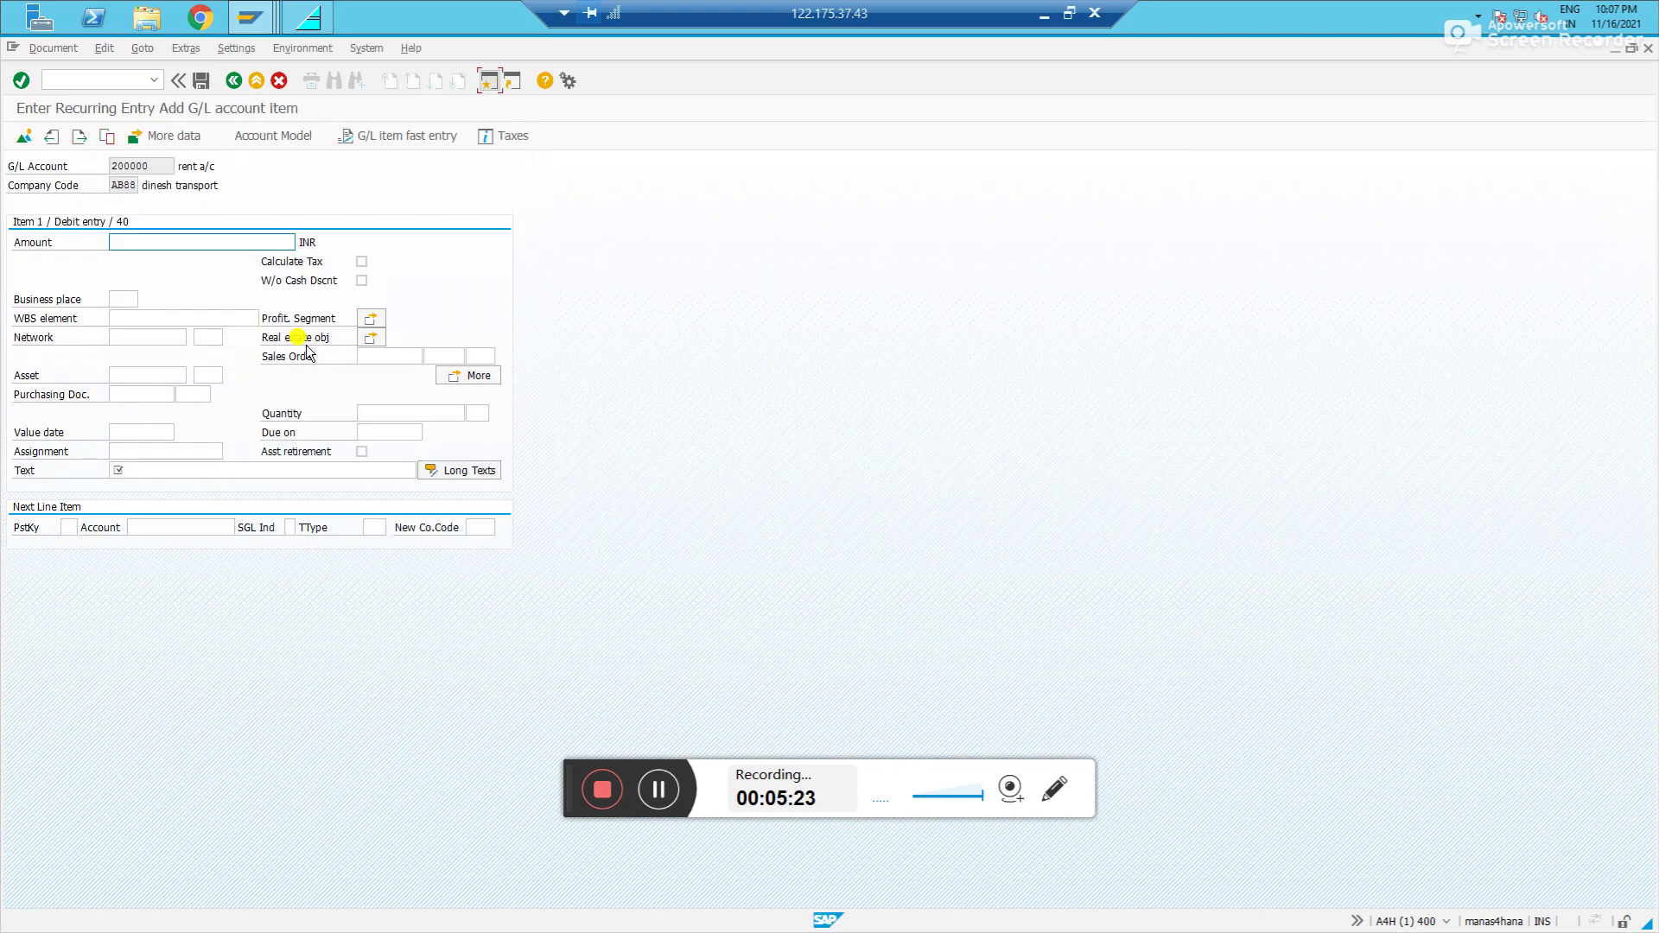
pyautogui.click(167, 242)
pyautogui.write('8000')
pyautogui.click(169, 467)
pyautogui.write('MOnthly rent')
# Give the next line item posting key 50 and the cash a/c G/L account from the value list, and continue to that item
pyautogui.press('Tab')
pyautogui.press('Tab')
pyautogui.write('50')
pyautogui.press('Tab')
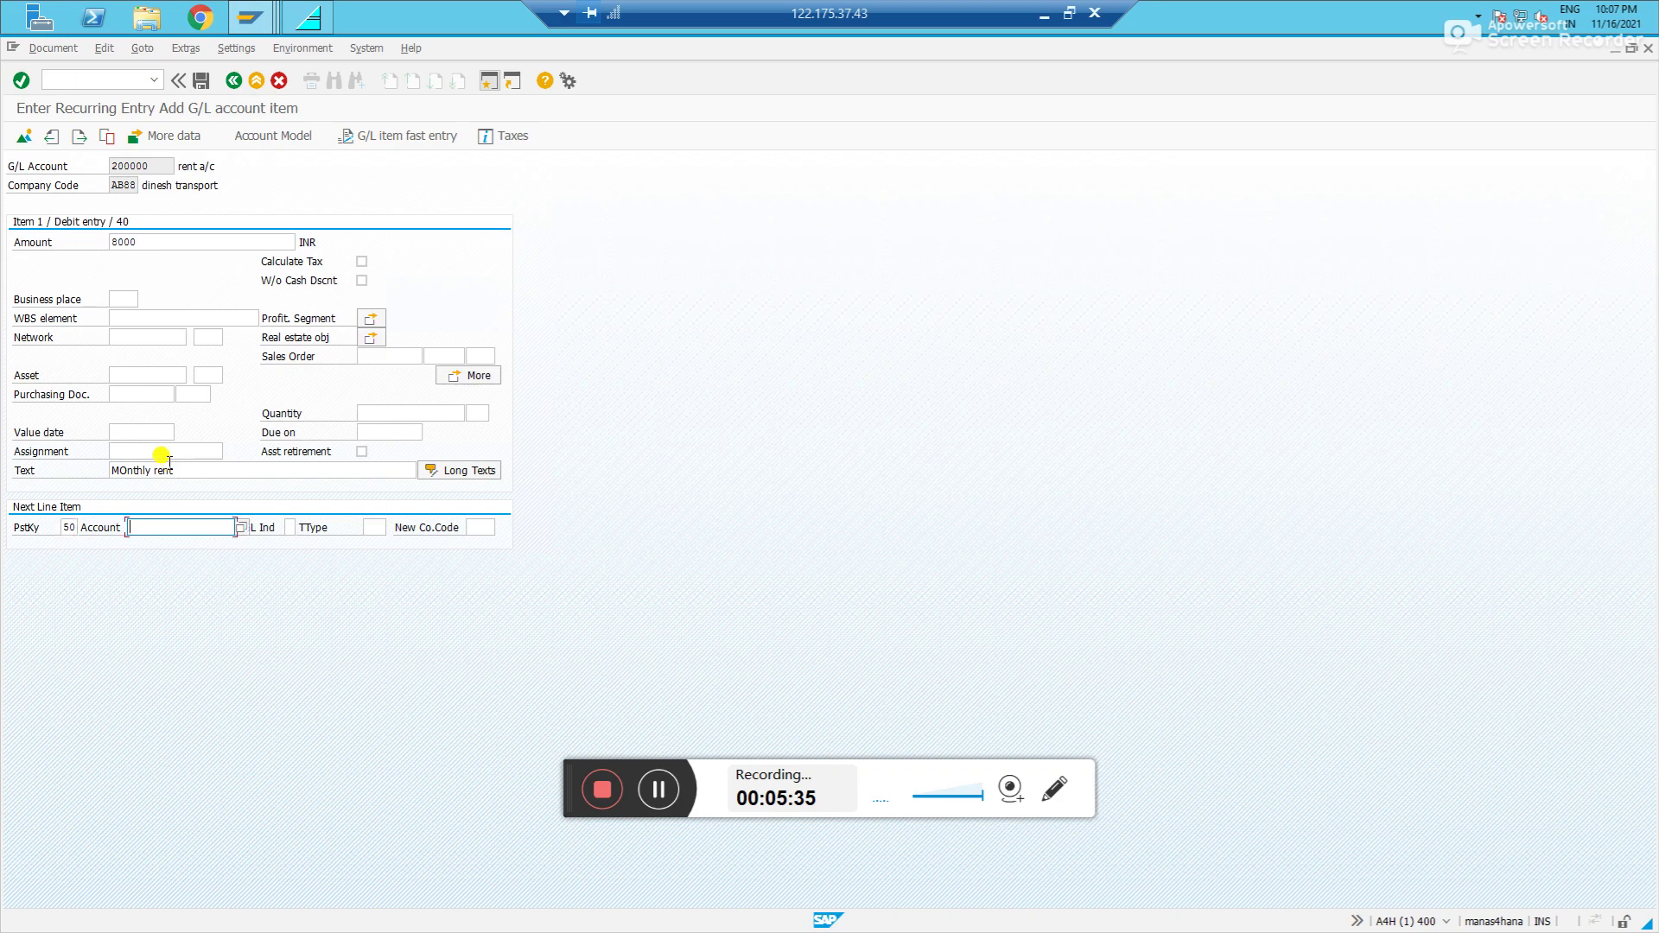
pyautogui.click(241, 527)
pyautogui.press('Return')
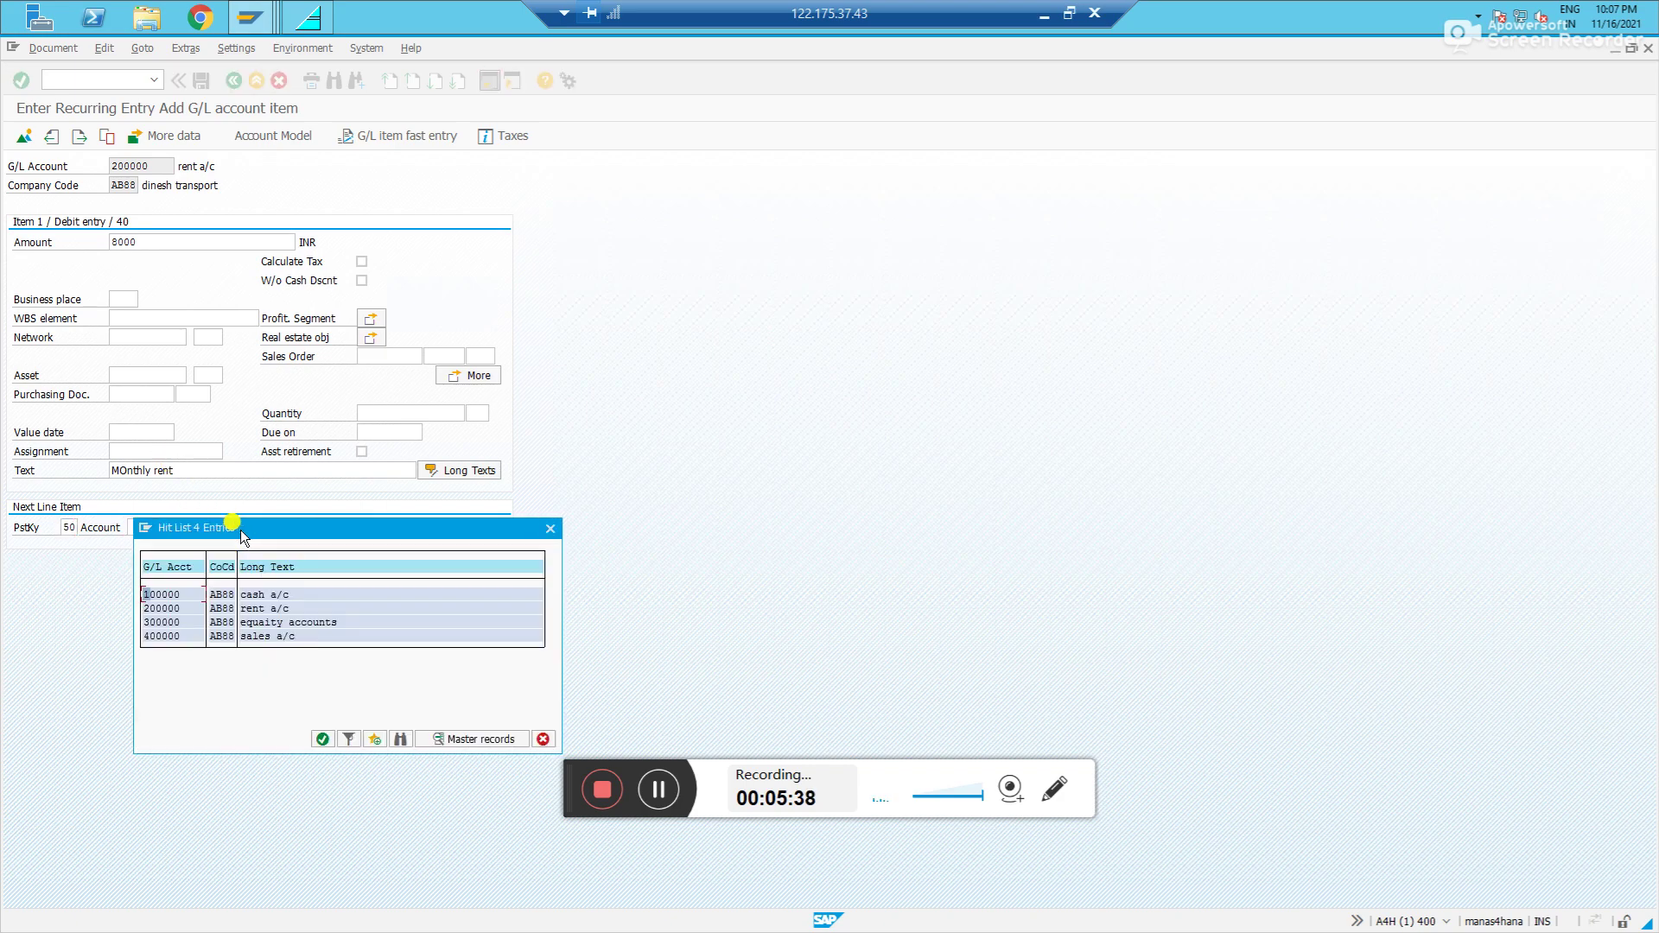
pyautogui.doubleClick(169, 594)
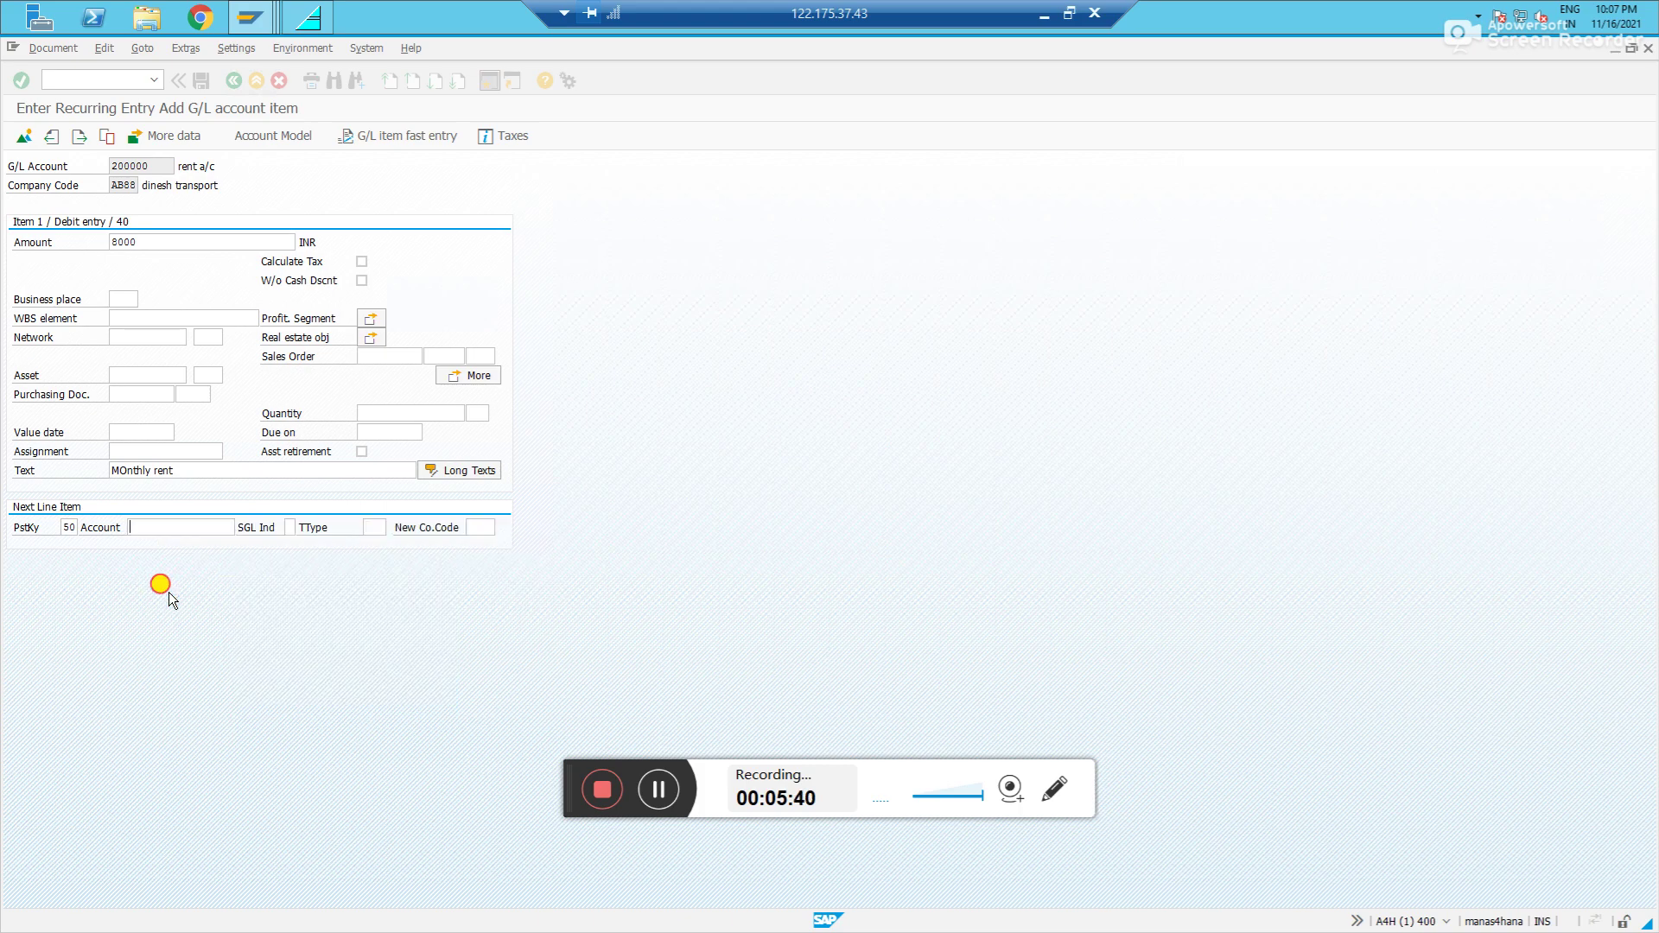
pyautogui.press('Return')
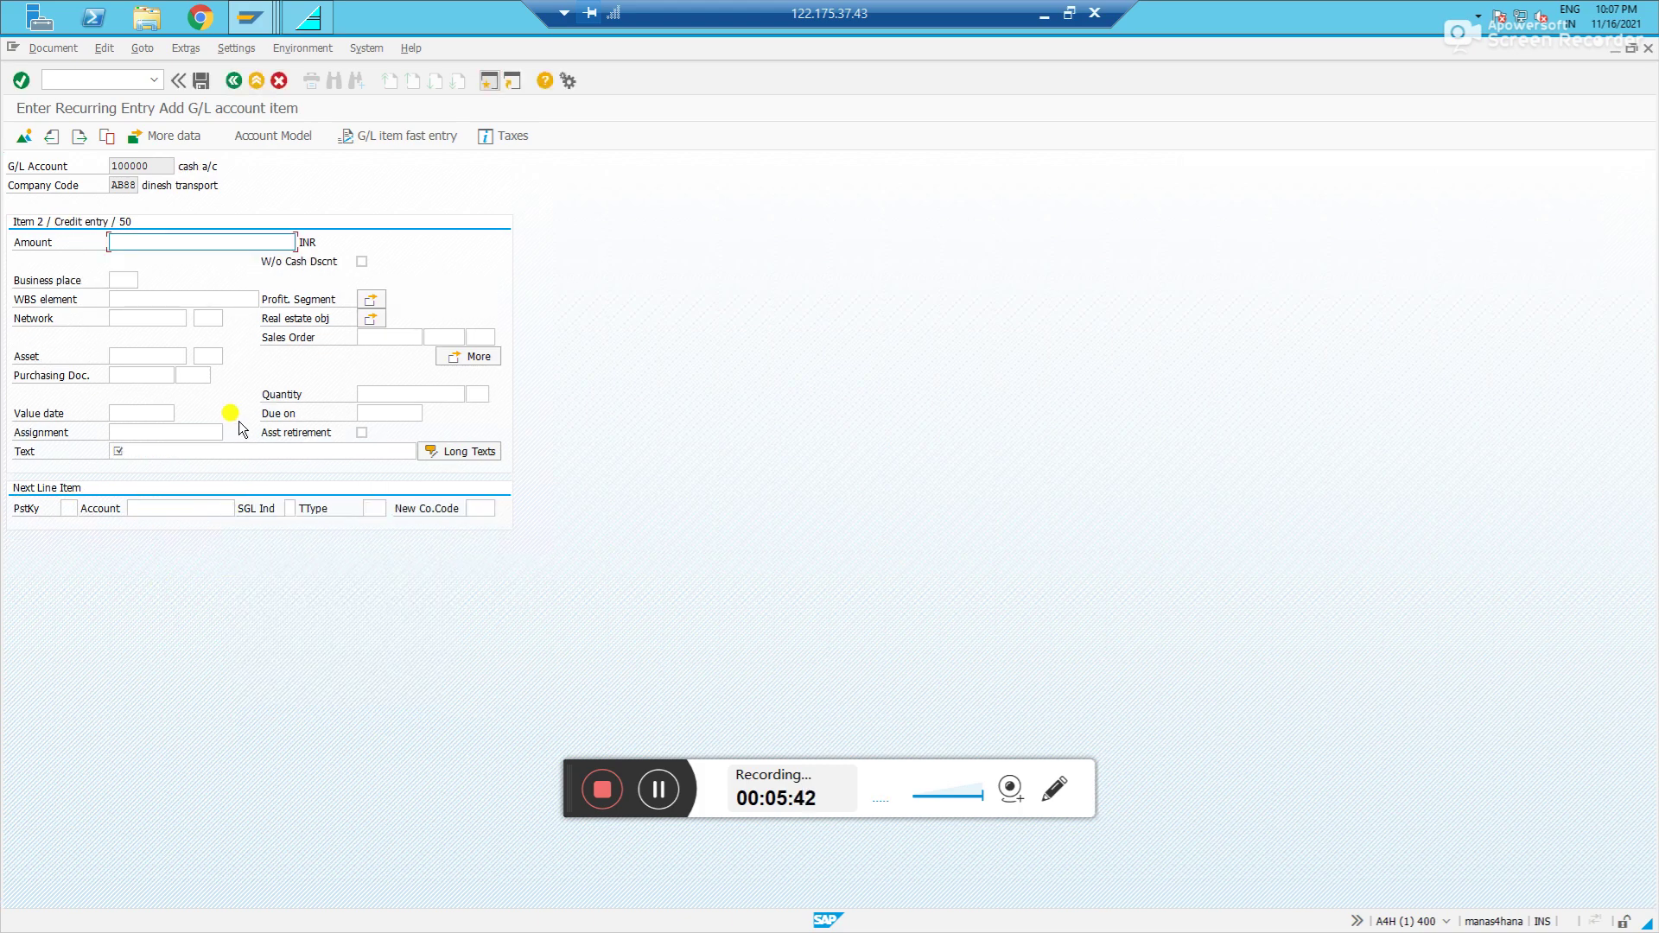
# Fill the credit item with amount "*" and text "+" to take over the debit item's values
pyautogui.write('*')
pyautogui.click(230, 450)
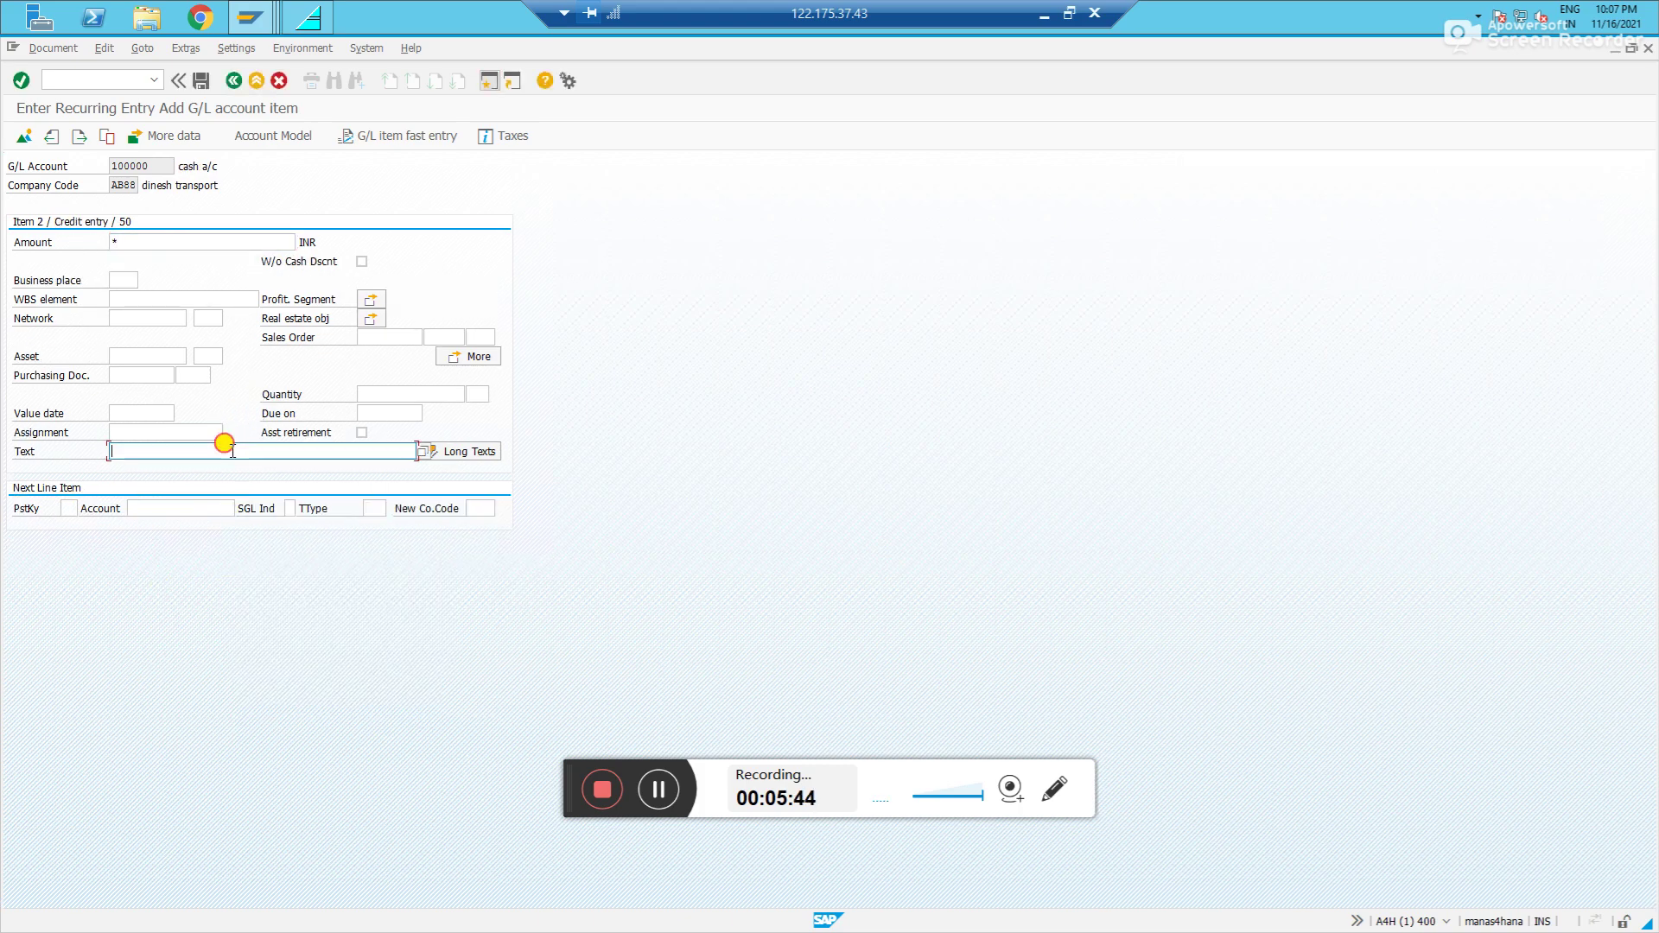
pyautogui.write('+')
pyautogui.press('Return')
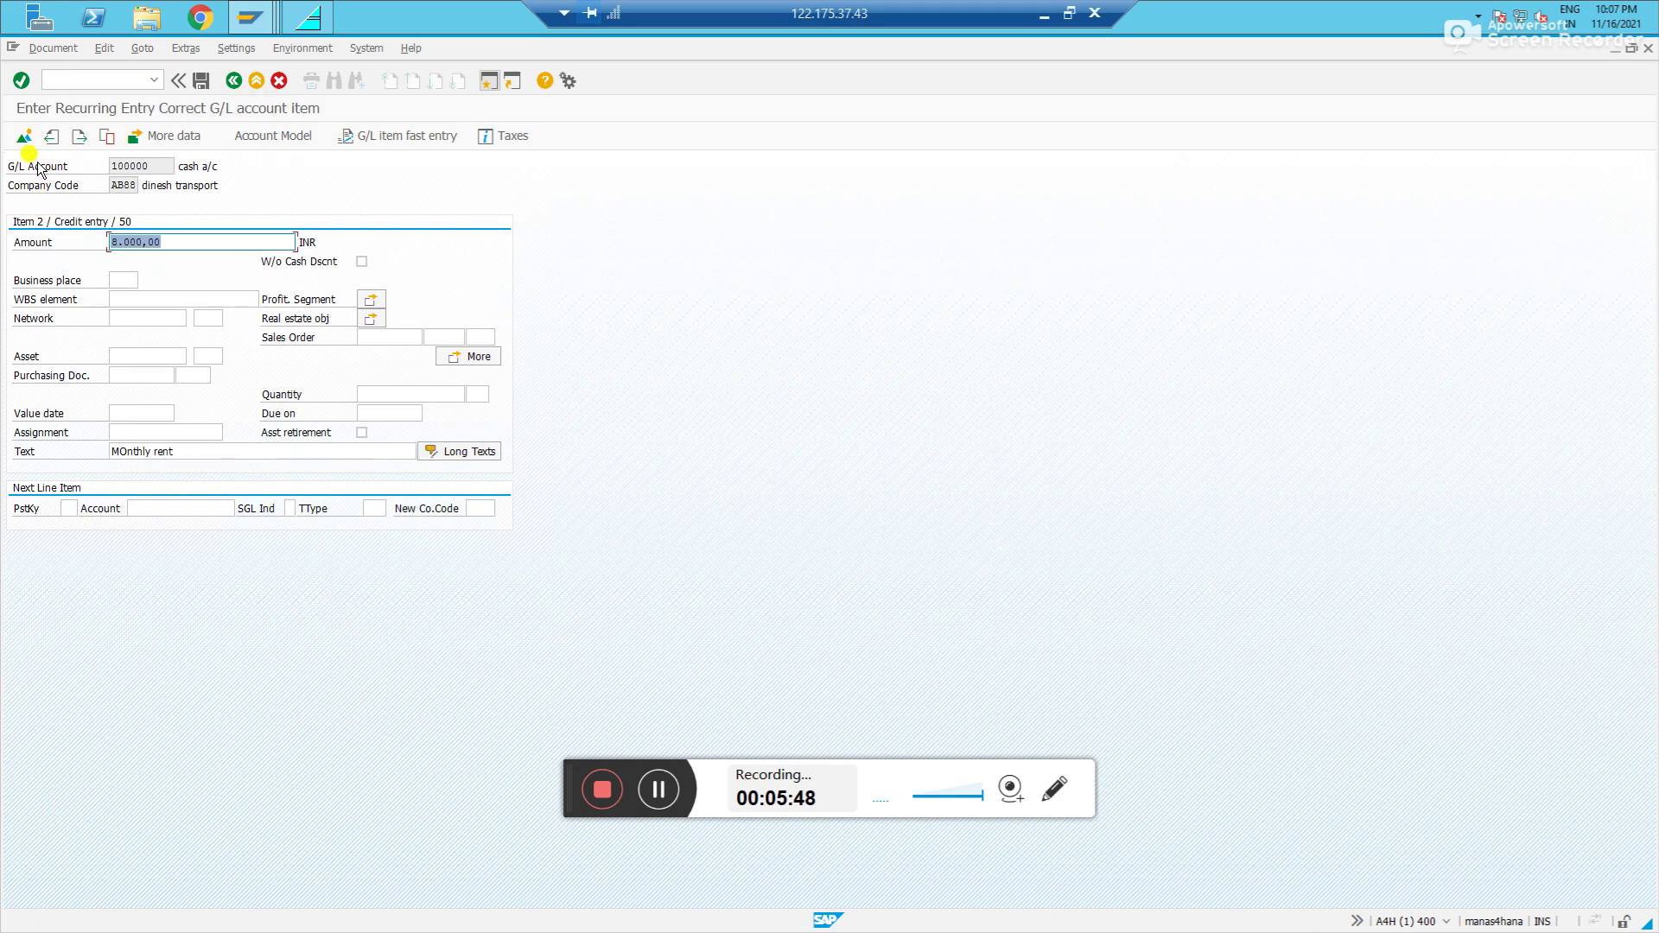
# Review the document overview, save the recurring entry and read the details of the save message
pyautogui.click(21, 136)
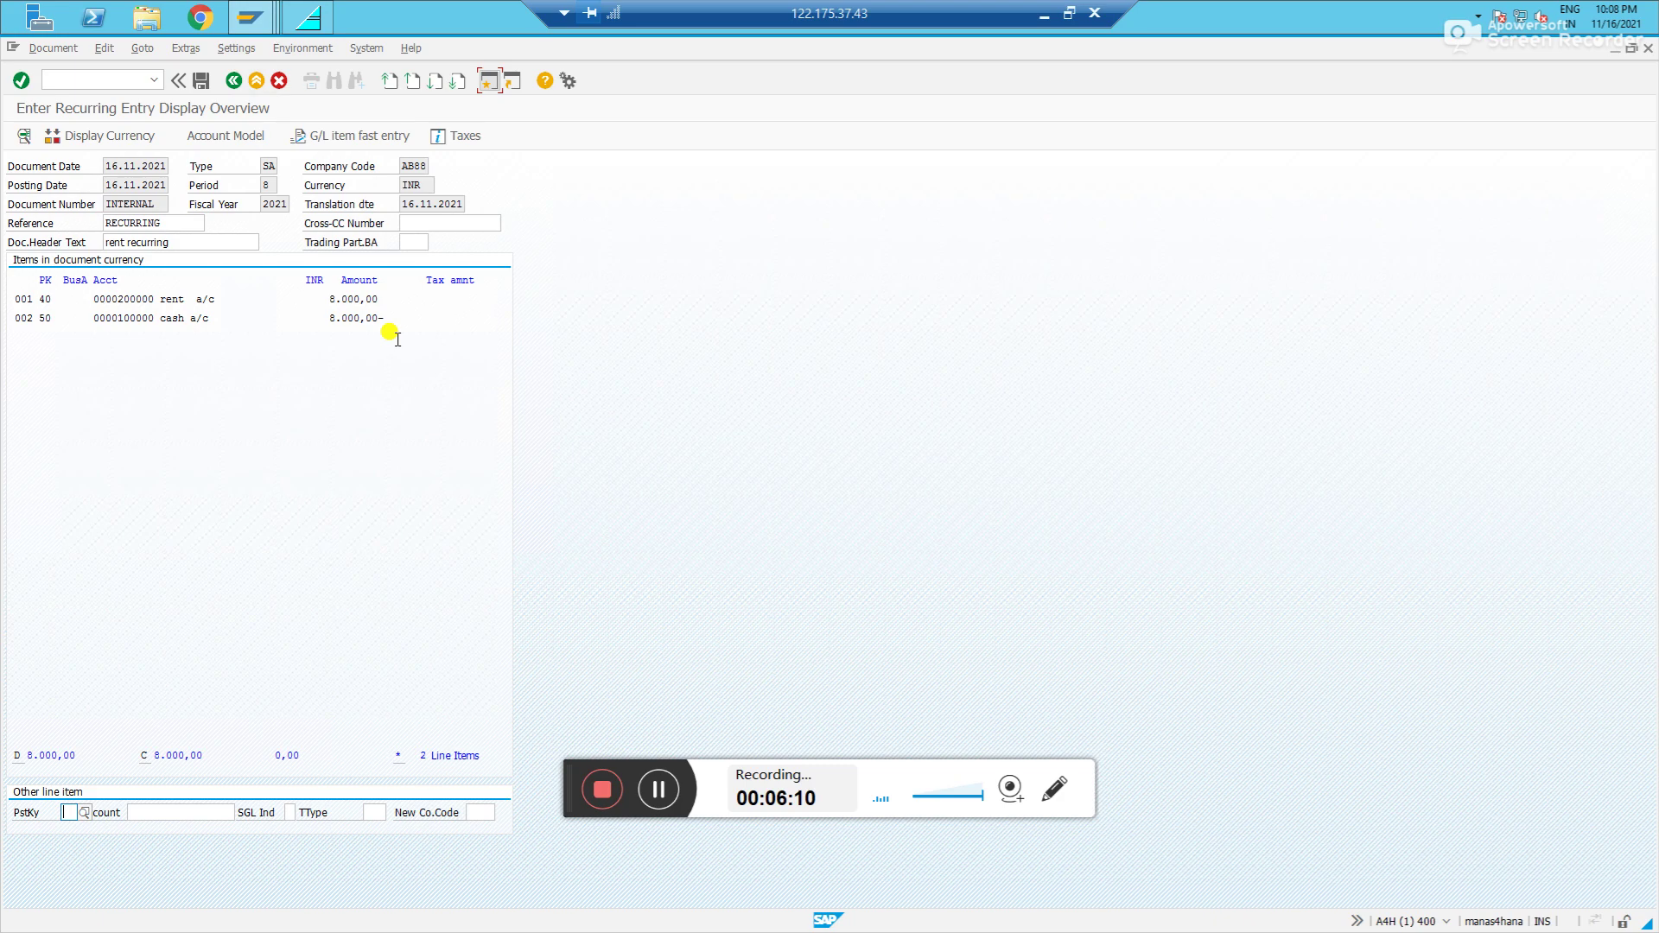
pyautogui.click(200, 82)
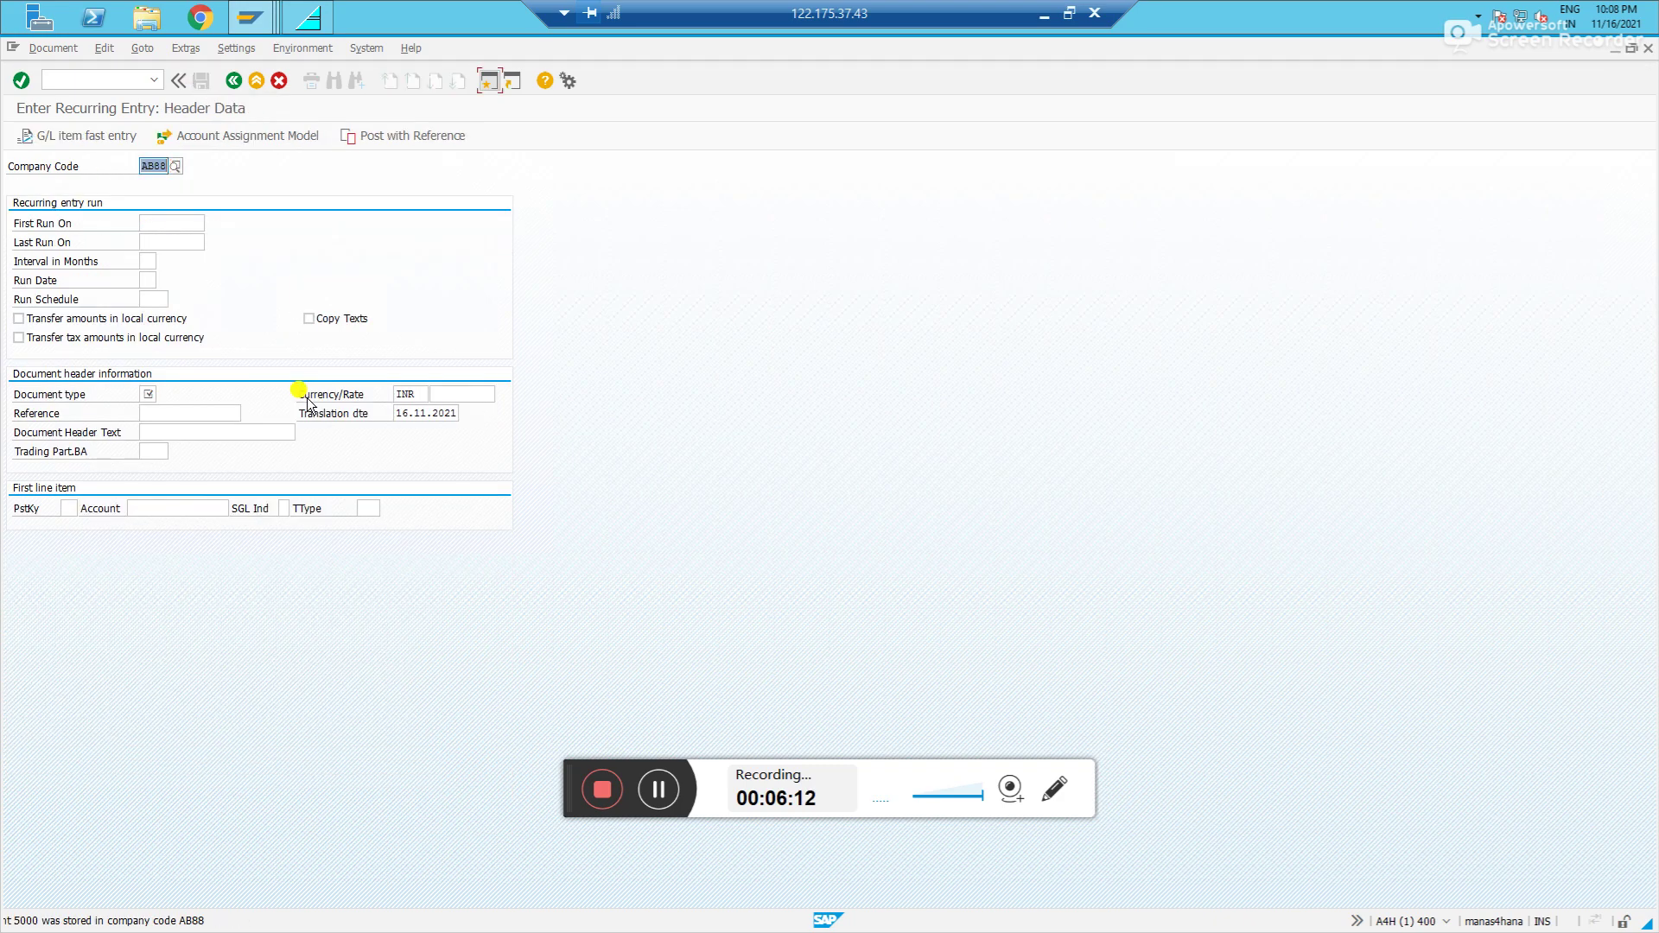
pyautogui.click(99, 918)
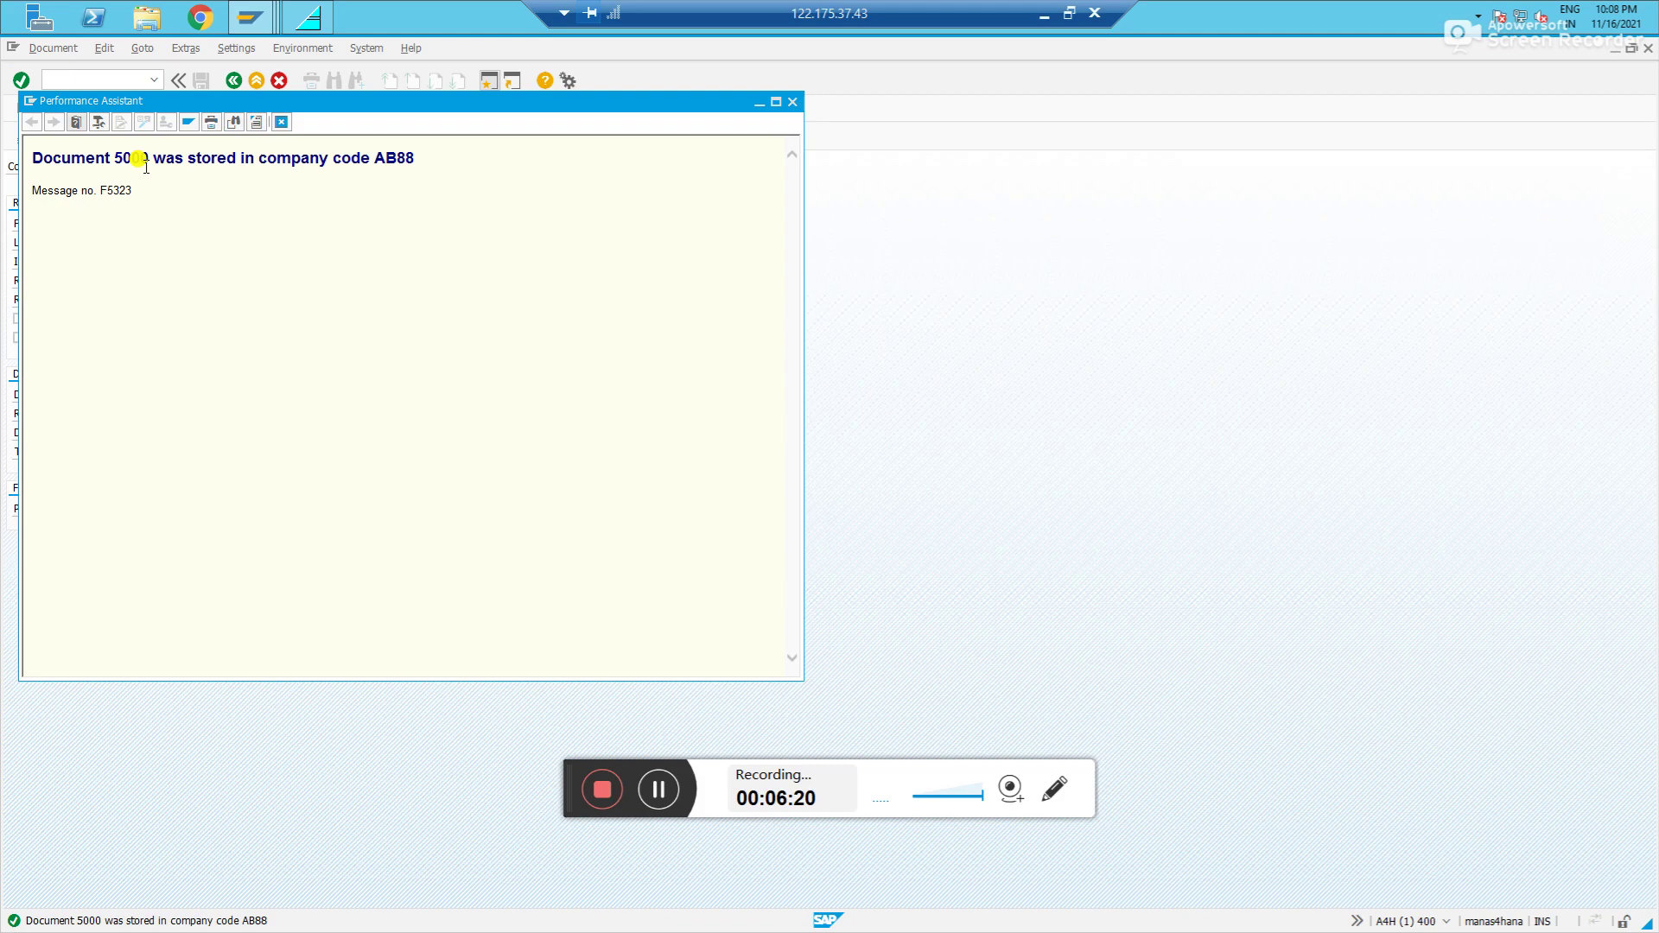
pyautogui.click(792, 102)
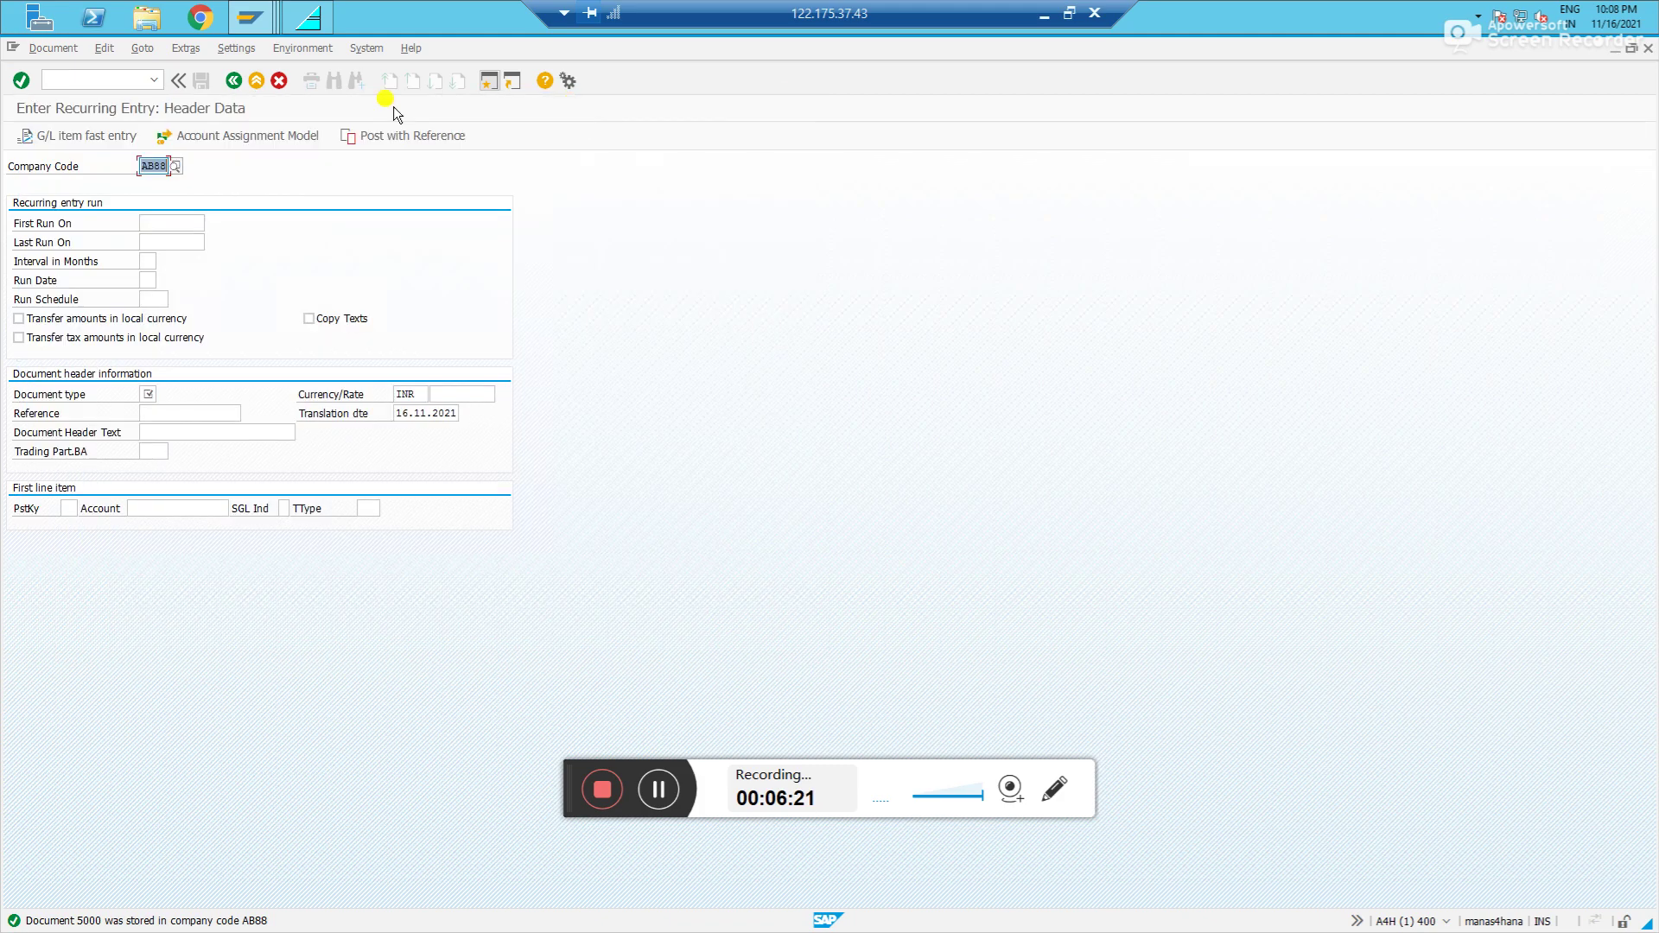
# Display recurring document 5000 of company code AB88 for fiscal year 2021 with transaction fbd3
pyautogui.click(90, 79)
pyautogui.write('/n')
pyautogui.press('Return')
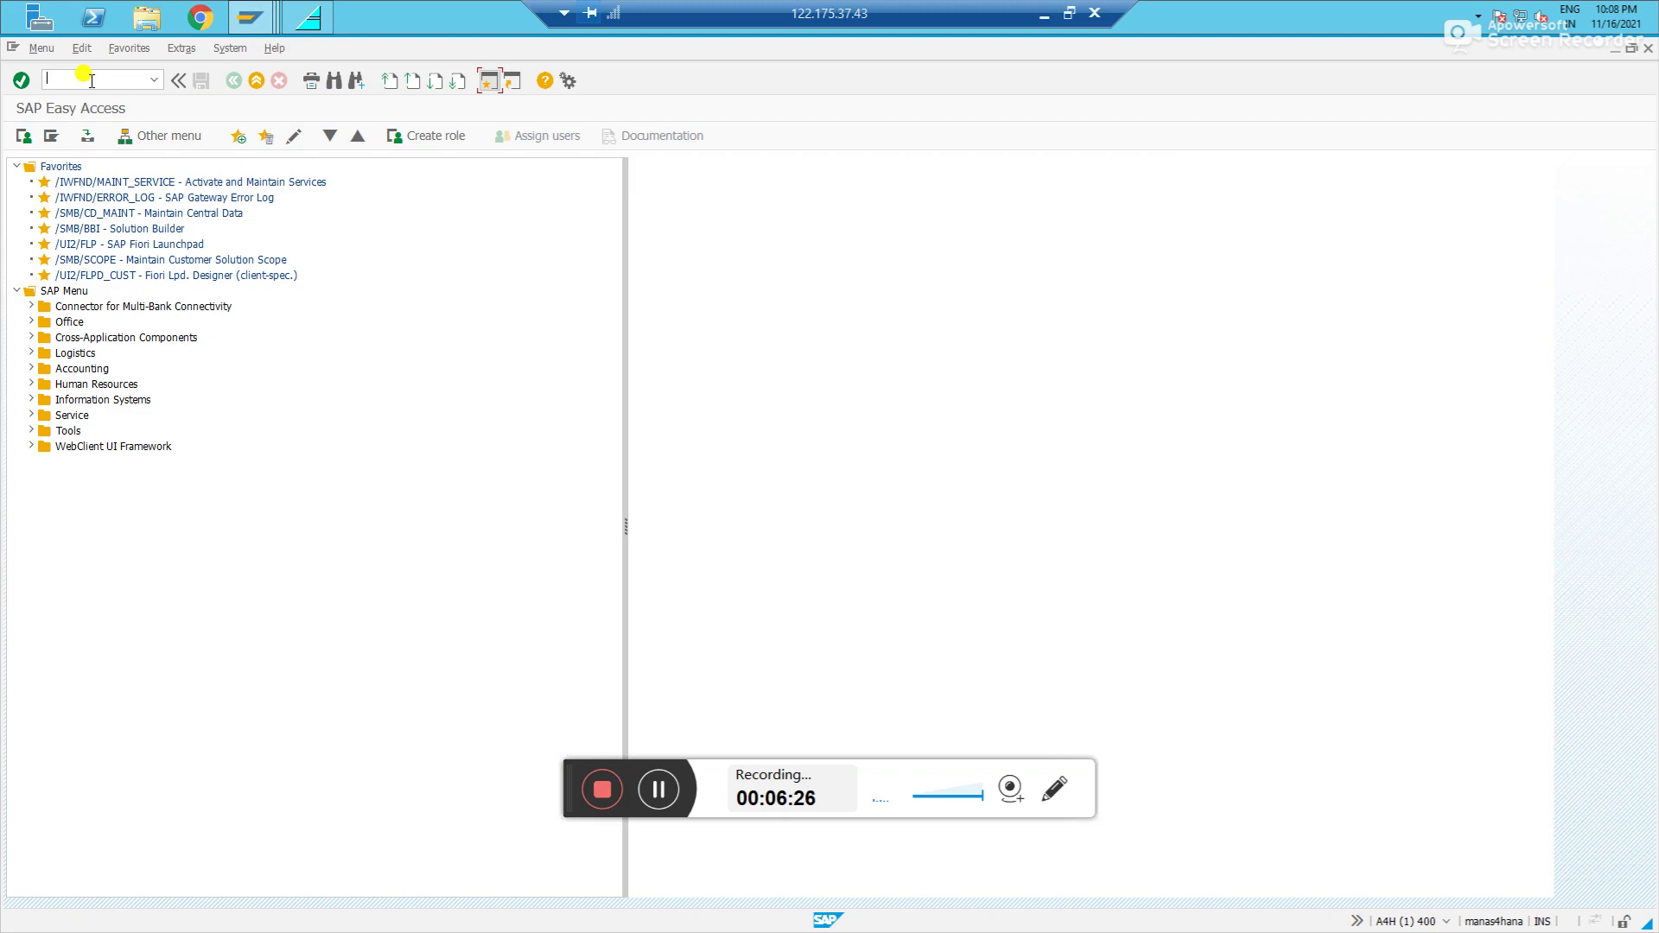
pyautogui.write('fbd3')
pyautogui.press('Return')
pyautogui.press('Tab')
pyautogui.press('Tab')
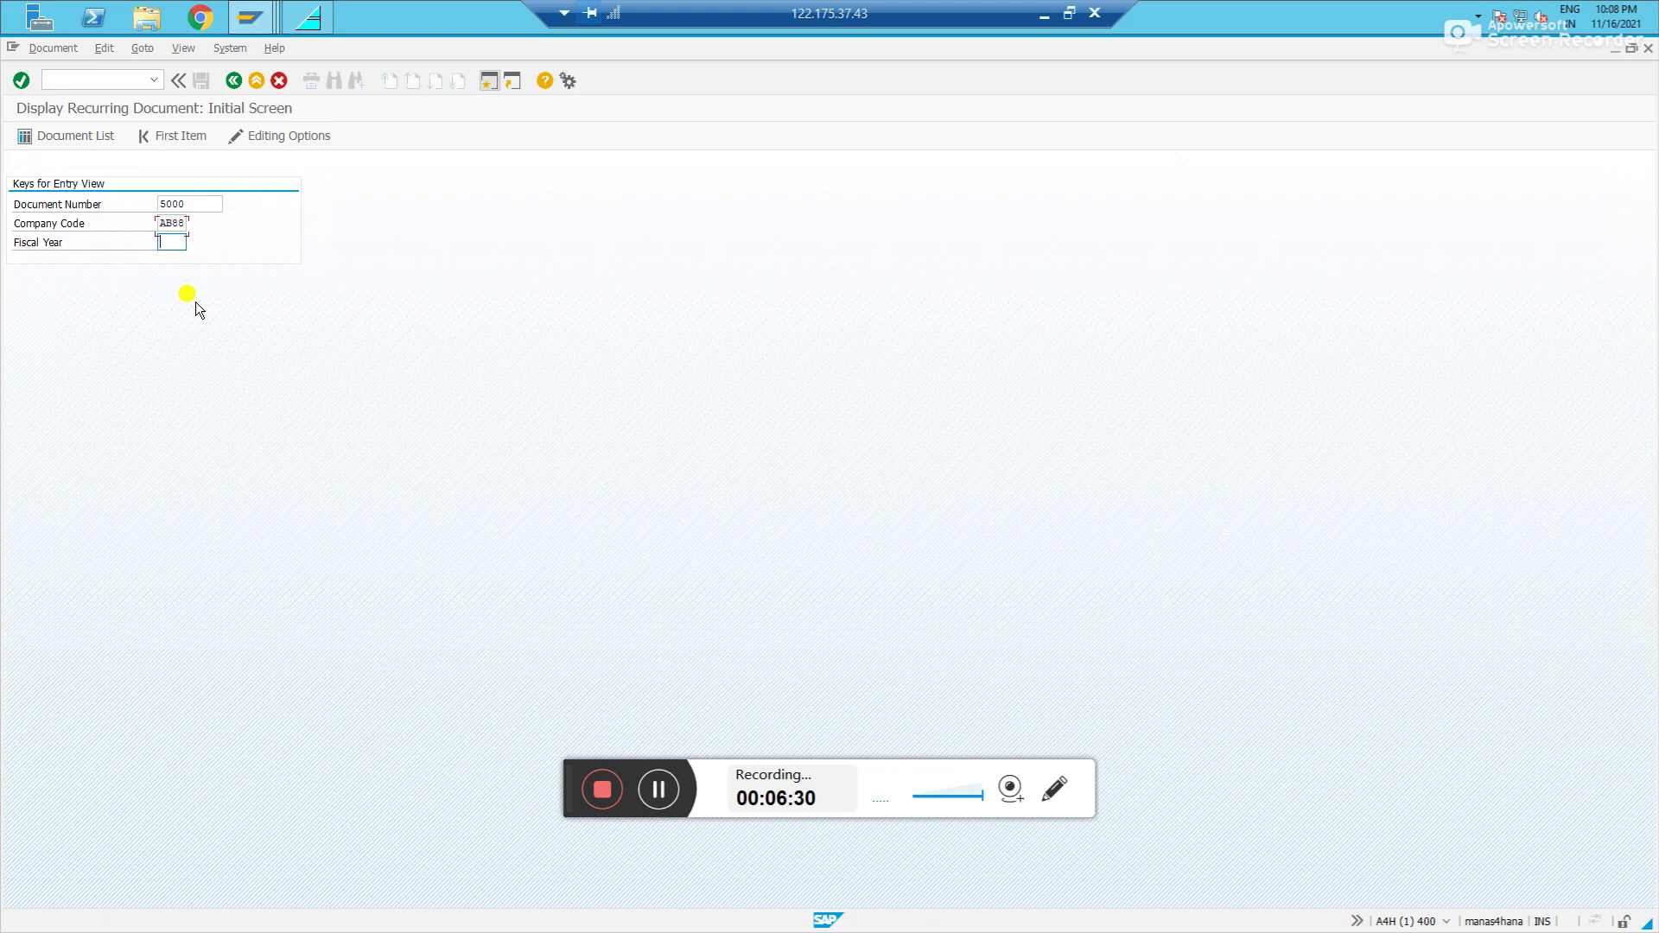
pyautogui.write('2021')
pyautogui.press('Return')
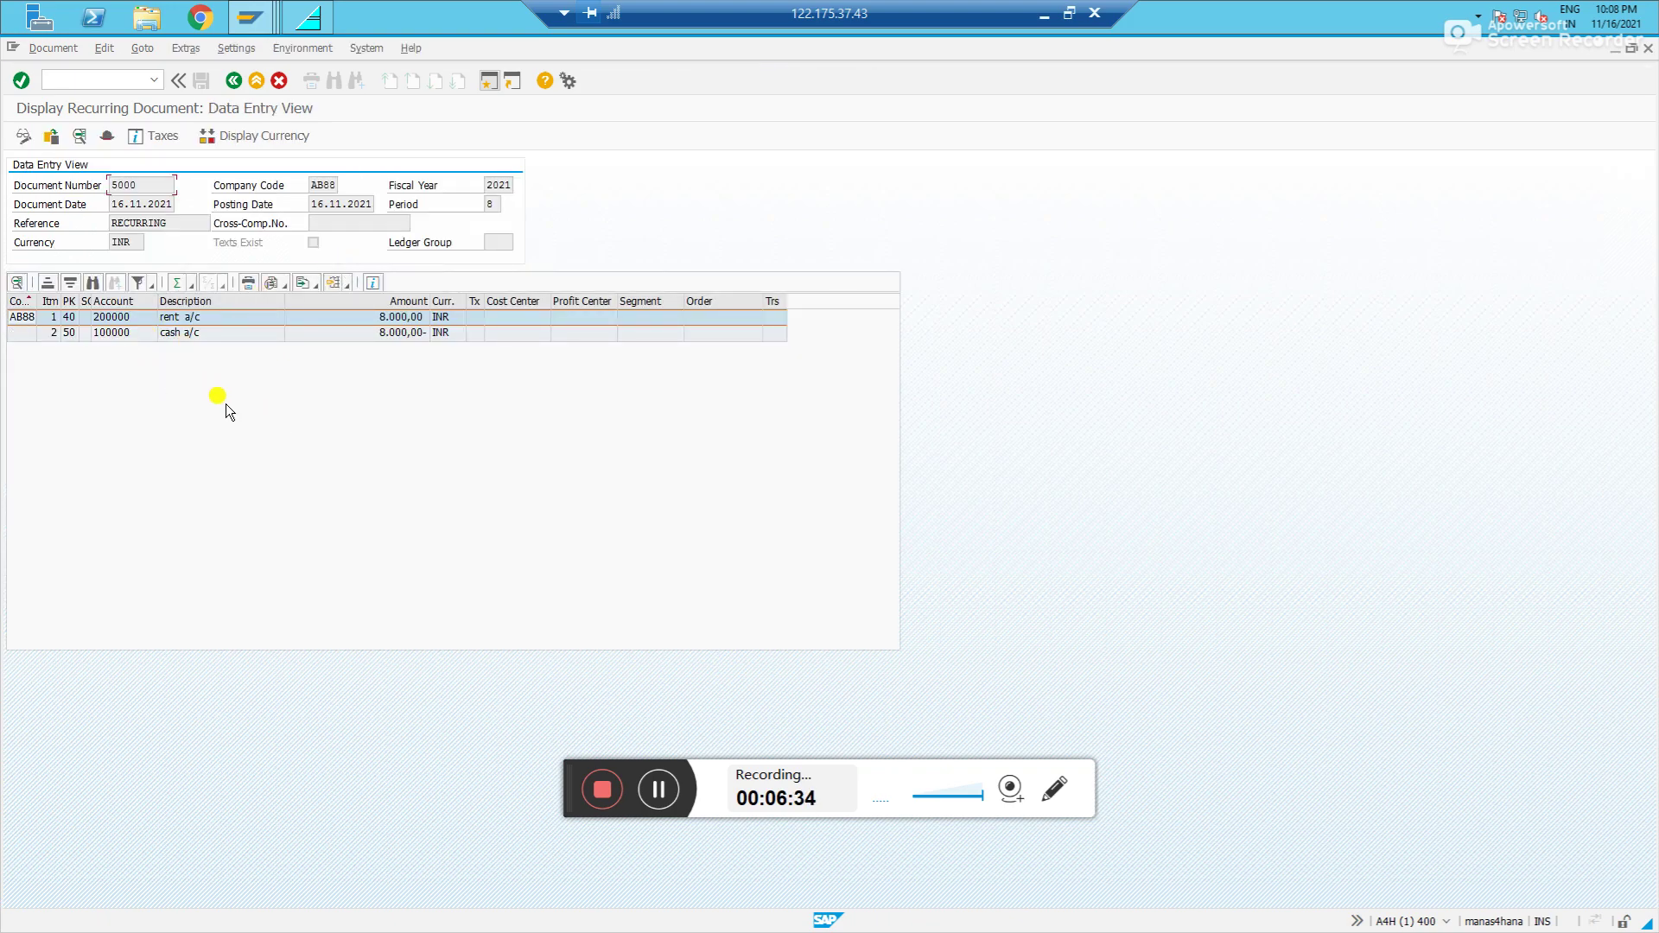
# In a new session, list all line items of rent account 200000 in company code AB88 with fbl3n, and leave the report
pyautogui.click(486, 81)
pyautogui.write('fbl3n')
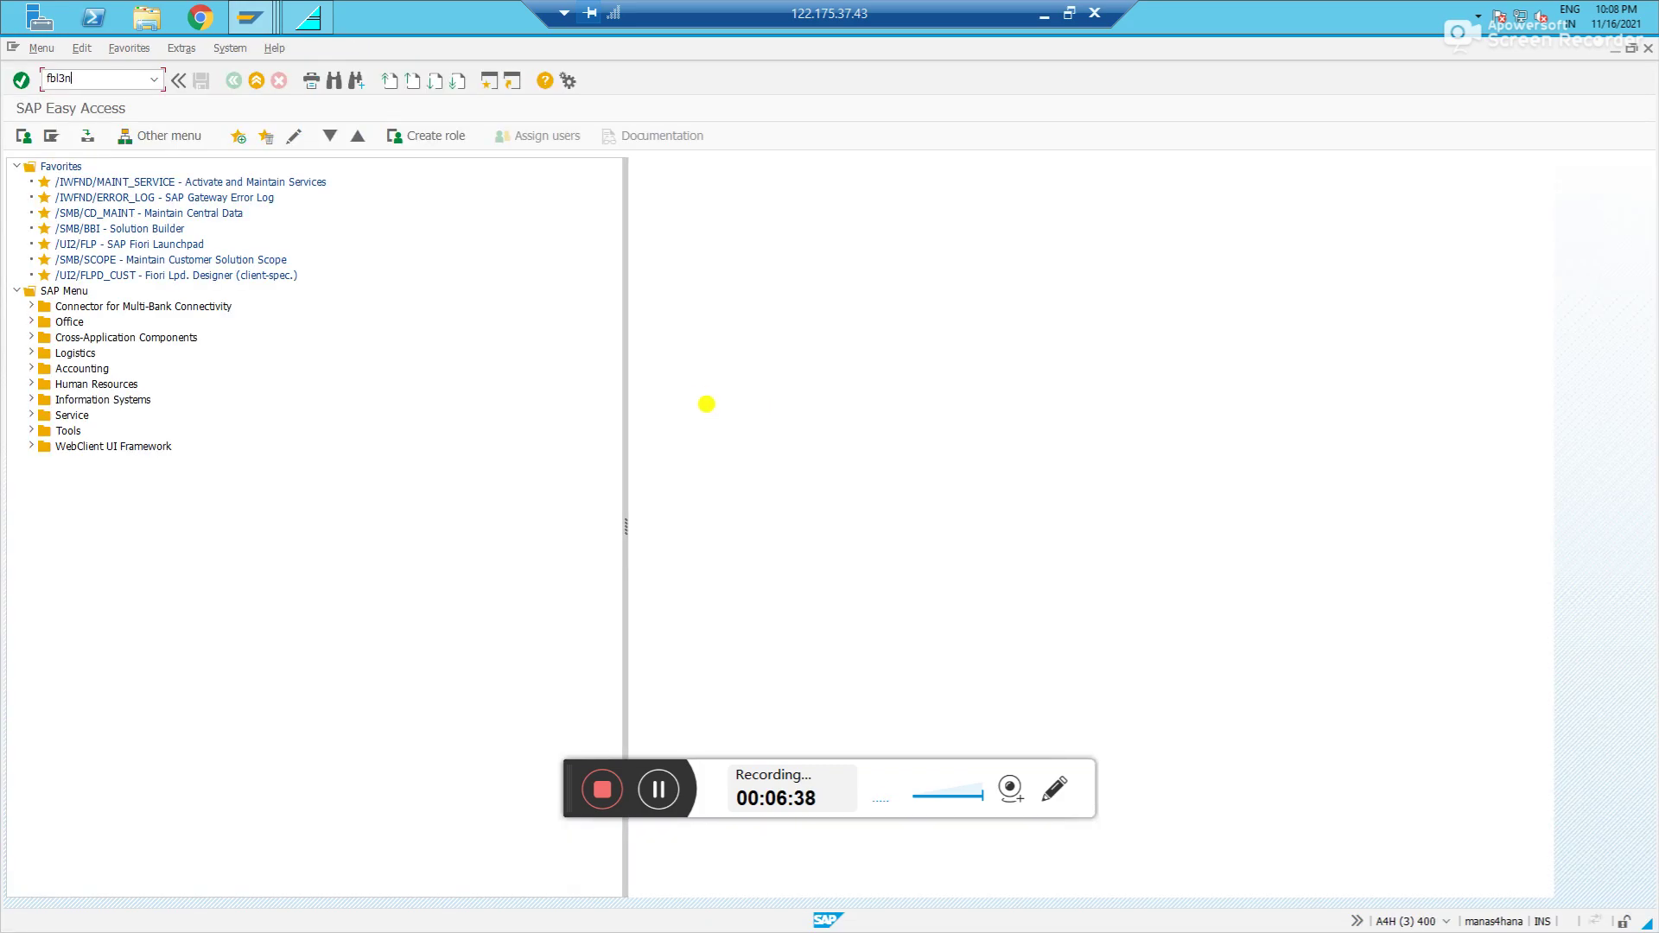
pyautogui.press('Return')
pyautogui.write('200000')
pyautogui.press('Tab')
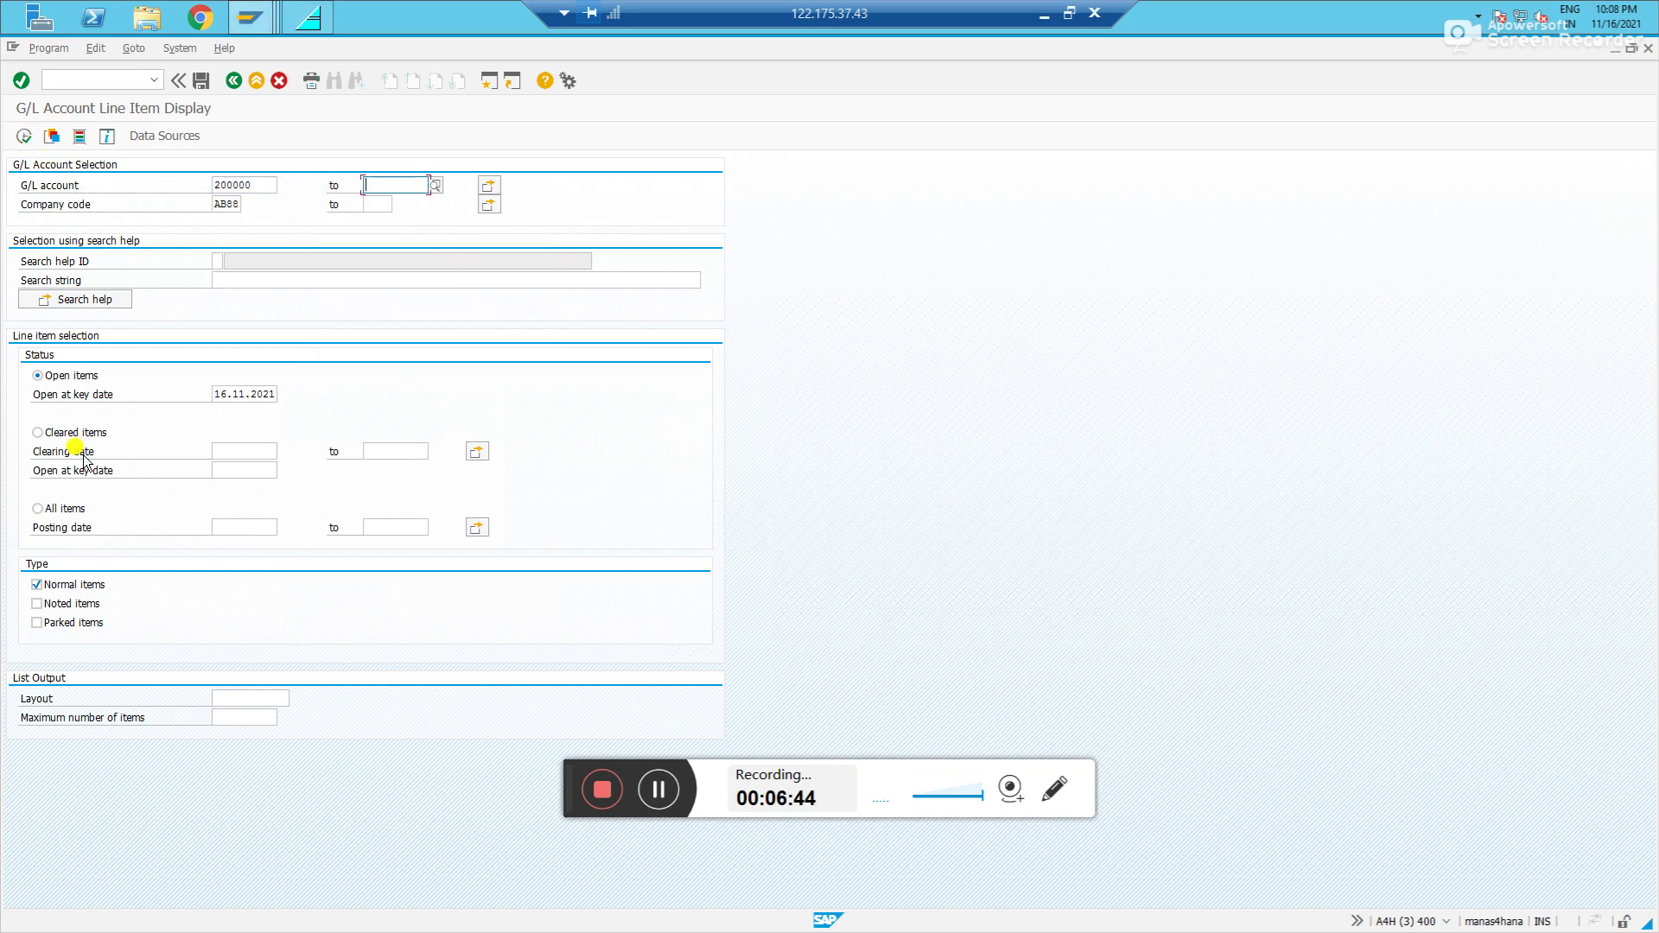
pyautogui.click(71, 513)
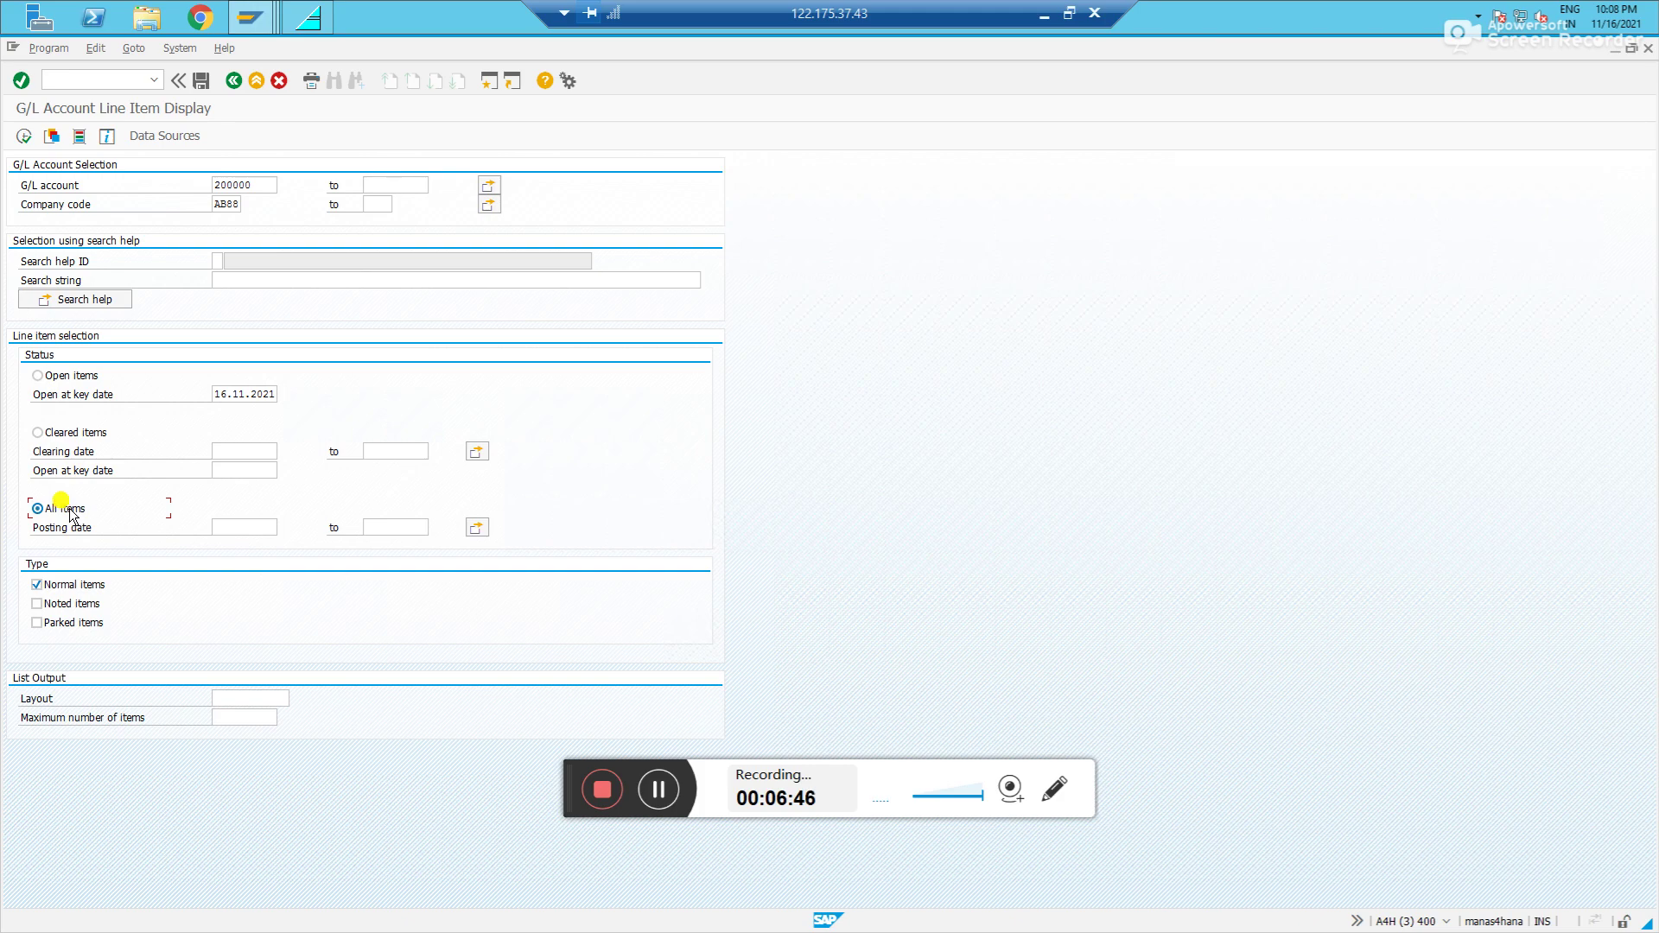
pyautogui.click(23, 137)
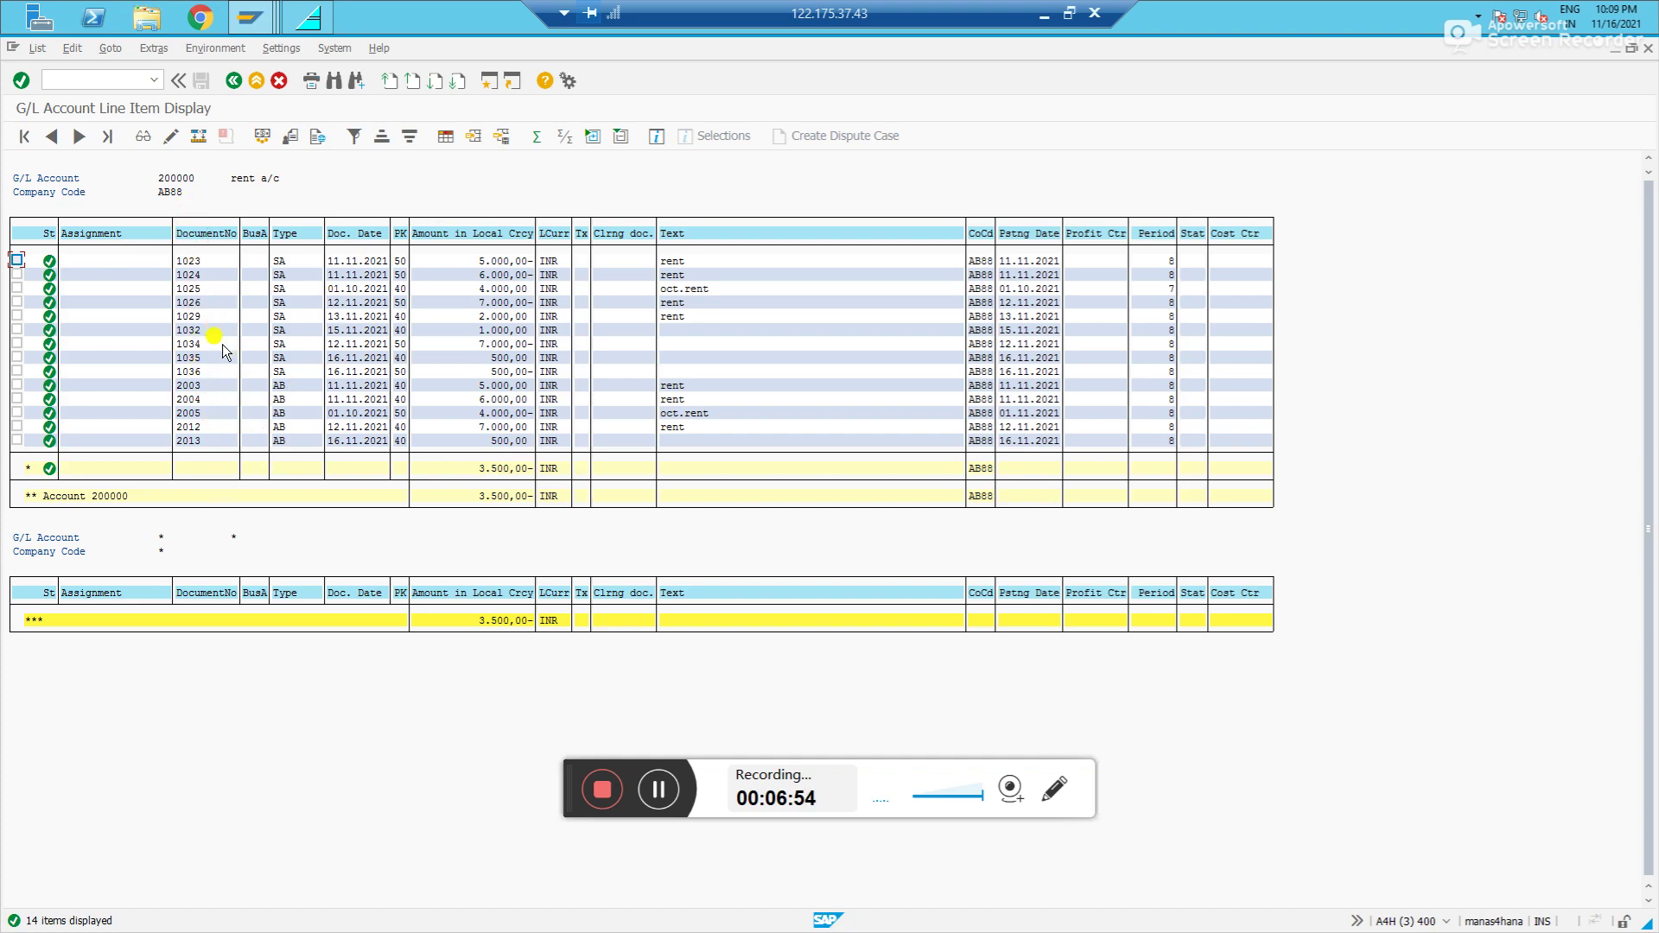
pyautogui.click(233, 81)
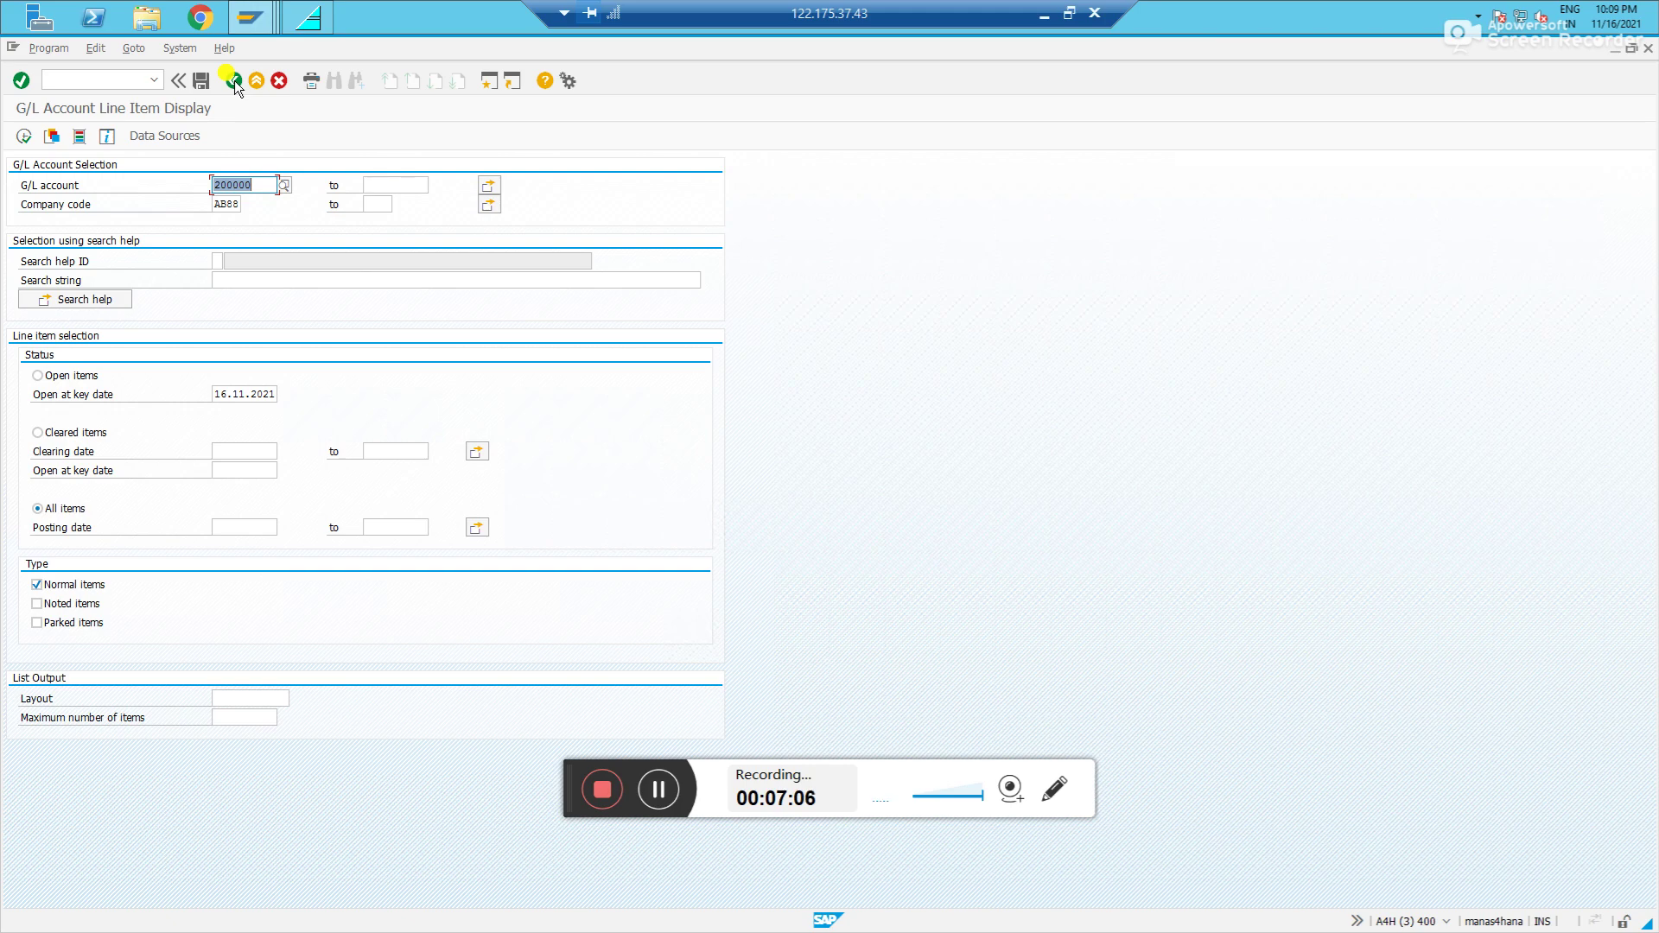
pyautogui.click(233, 81)
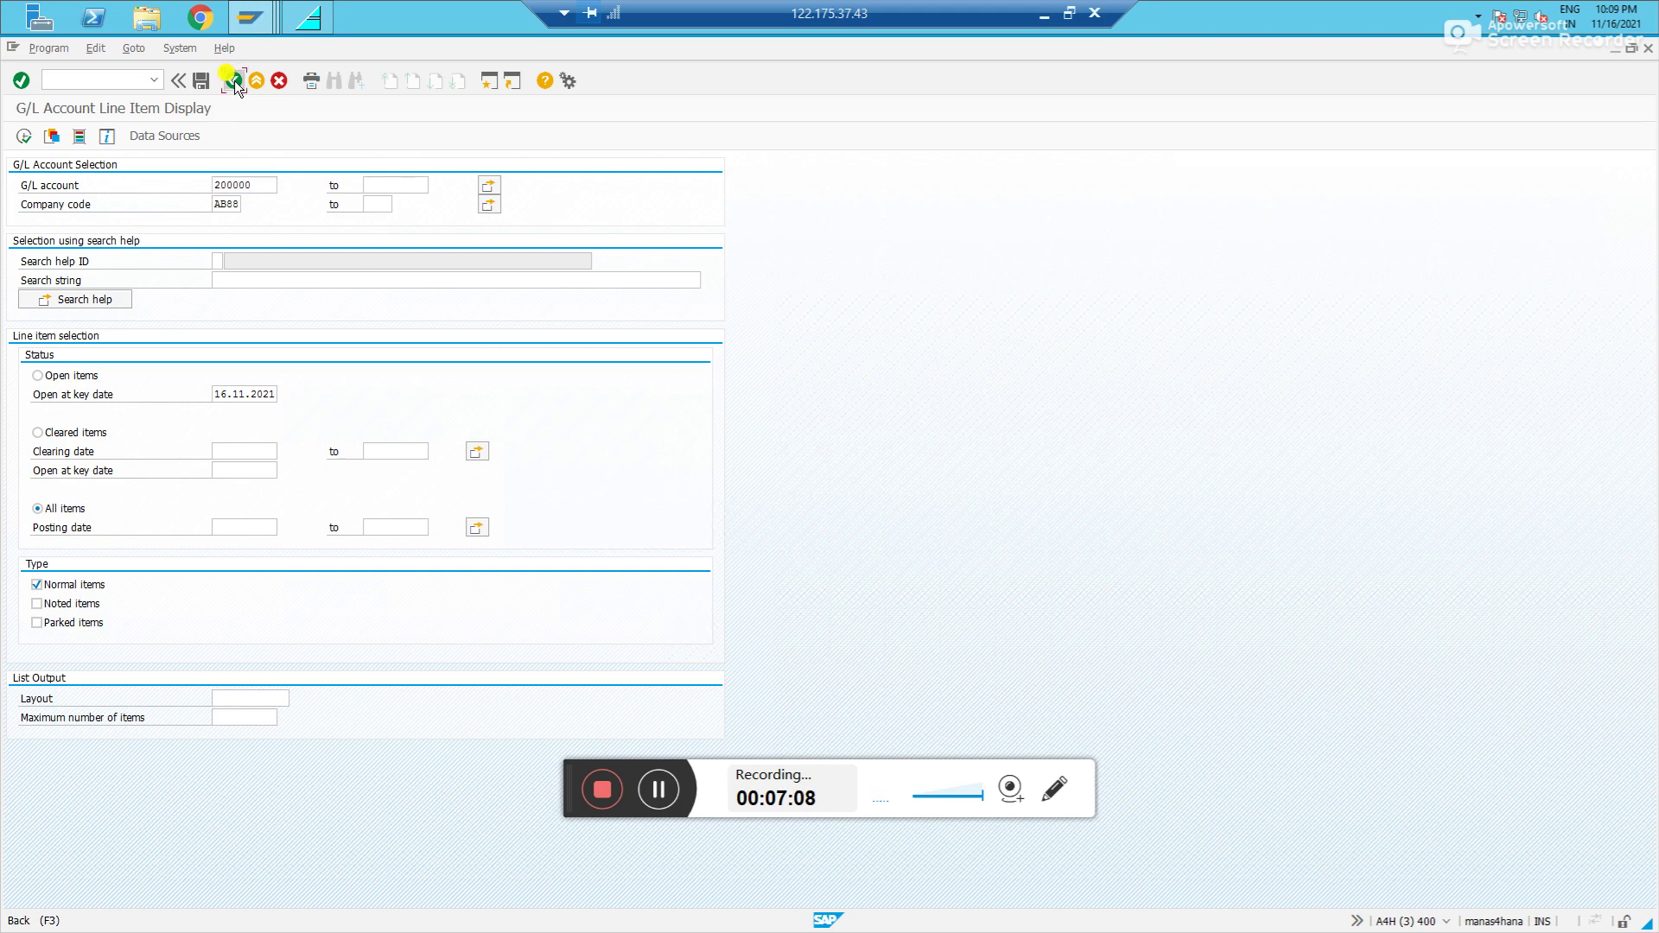
# List the recurring entry documents of company code AB88 for fiscal year 2021 with transaction f.15, and leave the report
pyautogui.click(64, 88)
pyautogui.write('f.')
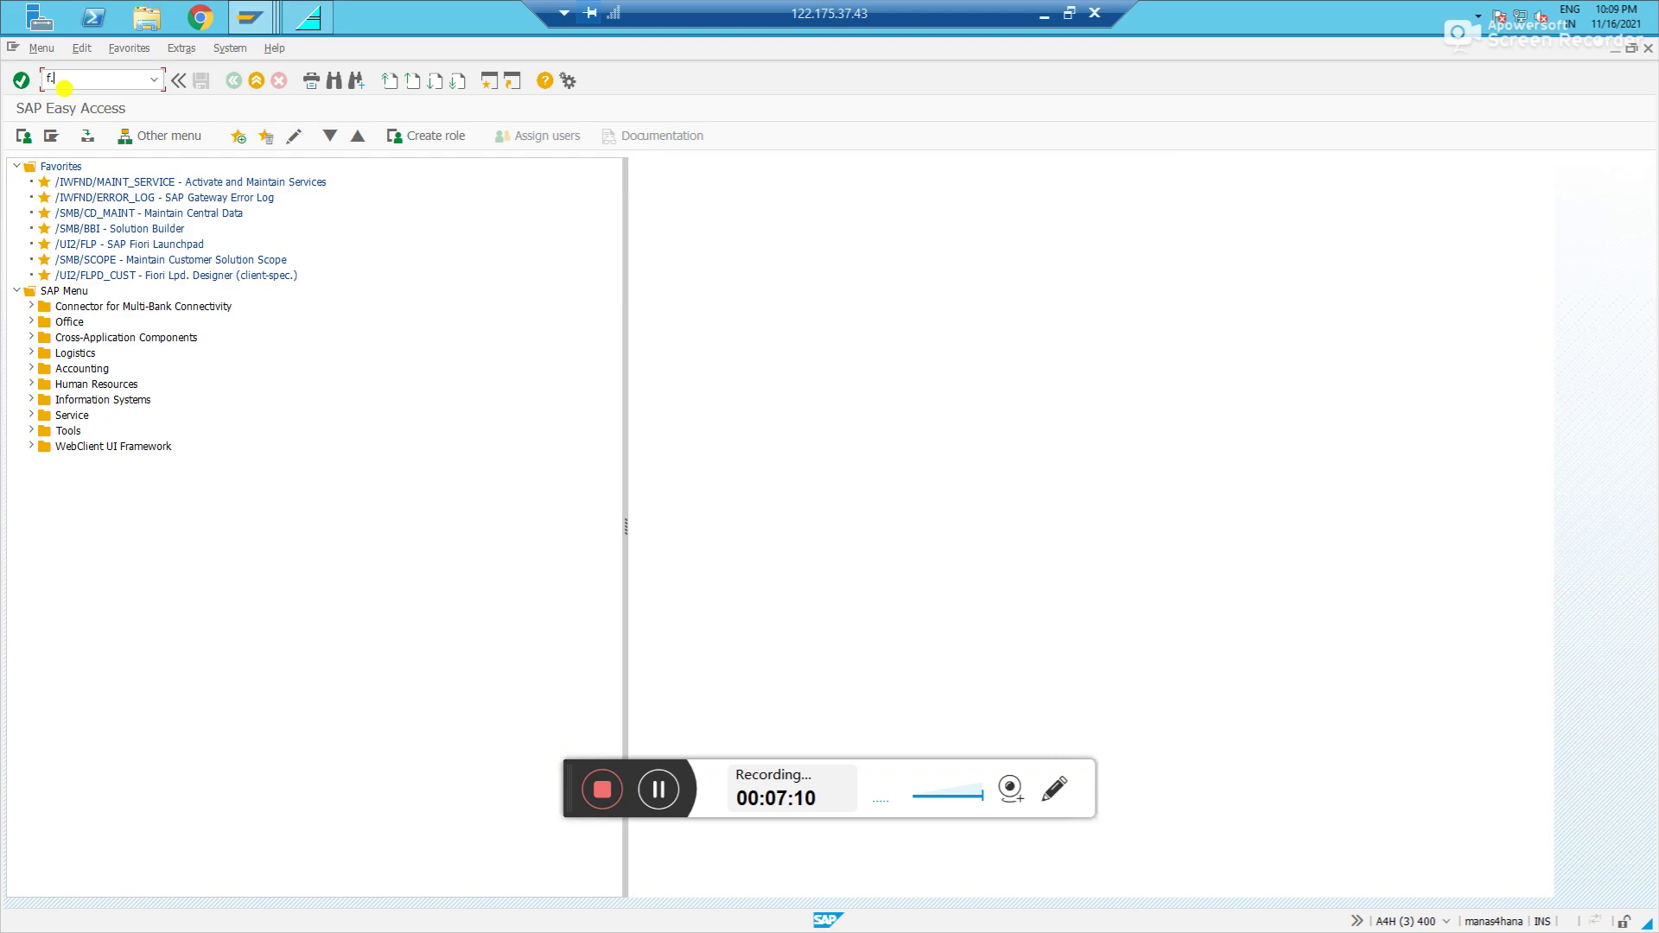
pyautogui.write('15')
pyautogui.press('Return')
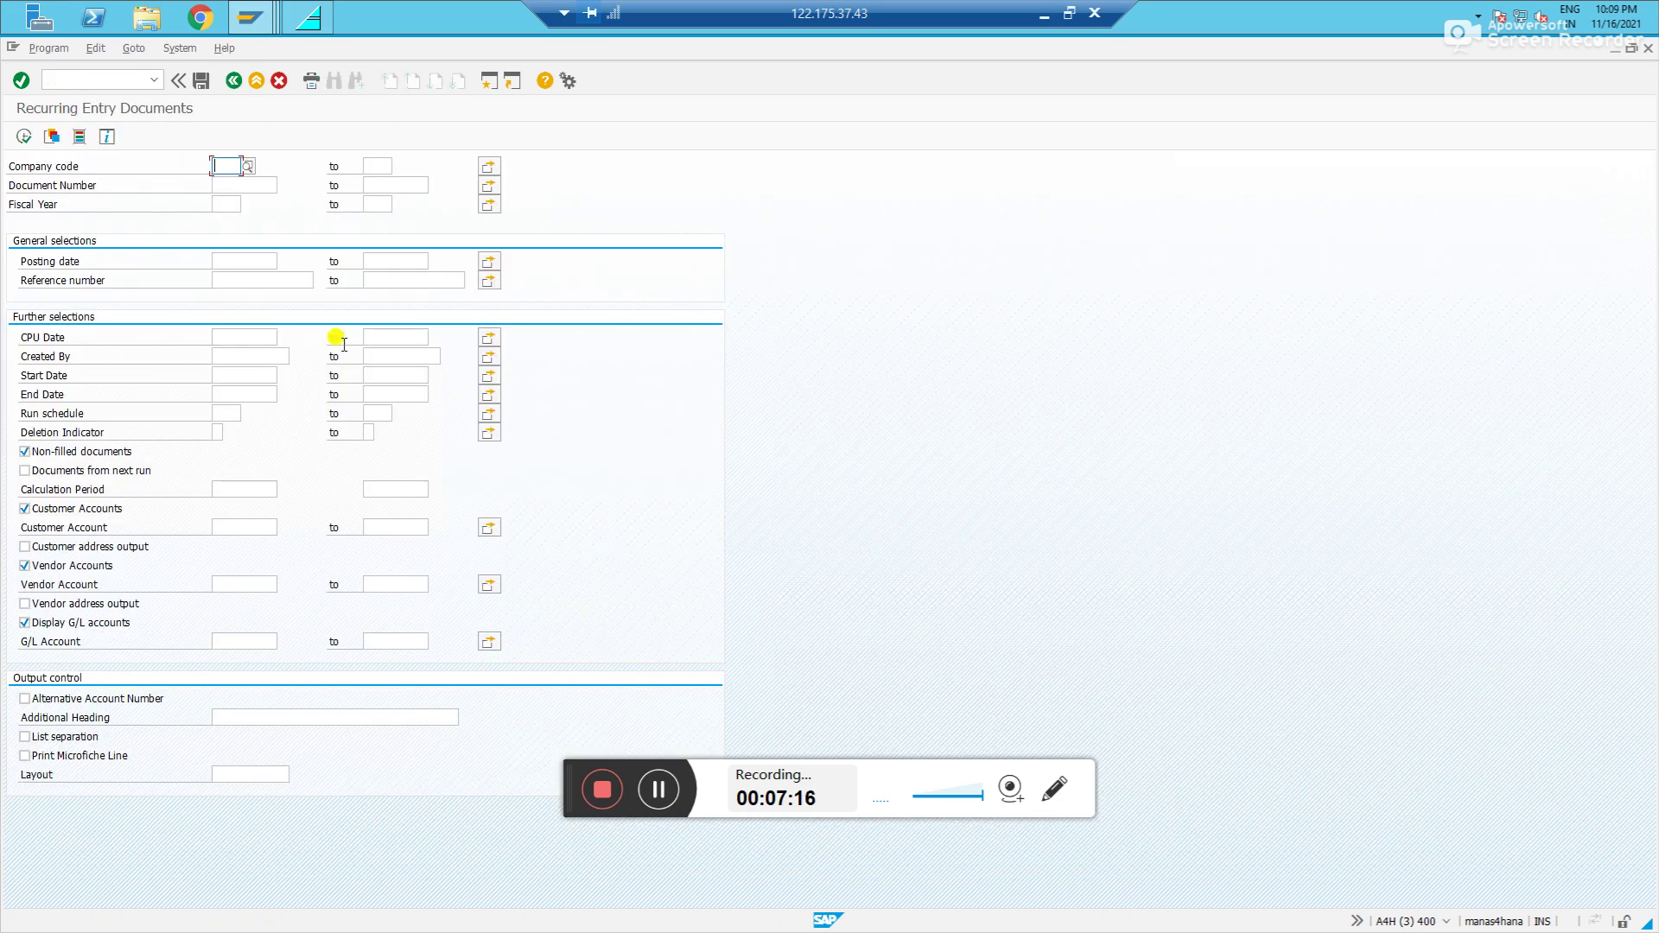
pyautogui.click(344, 343)
pyautogui.click(222, 166)
pyautogui.write('1008')
pyautogui.press('Tab')
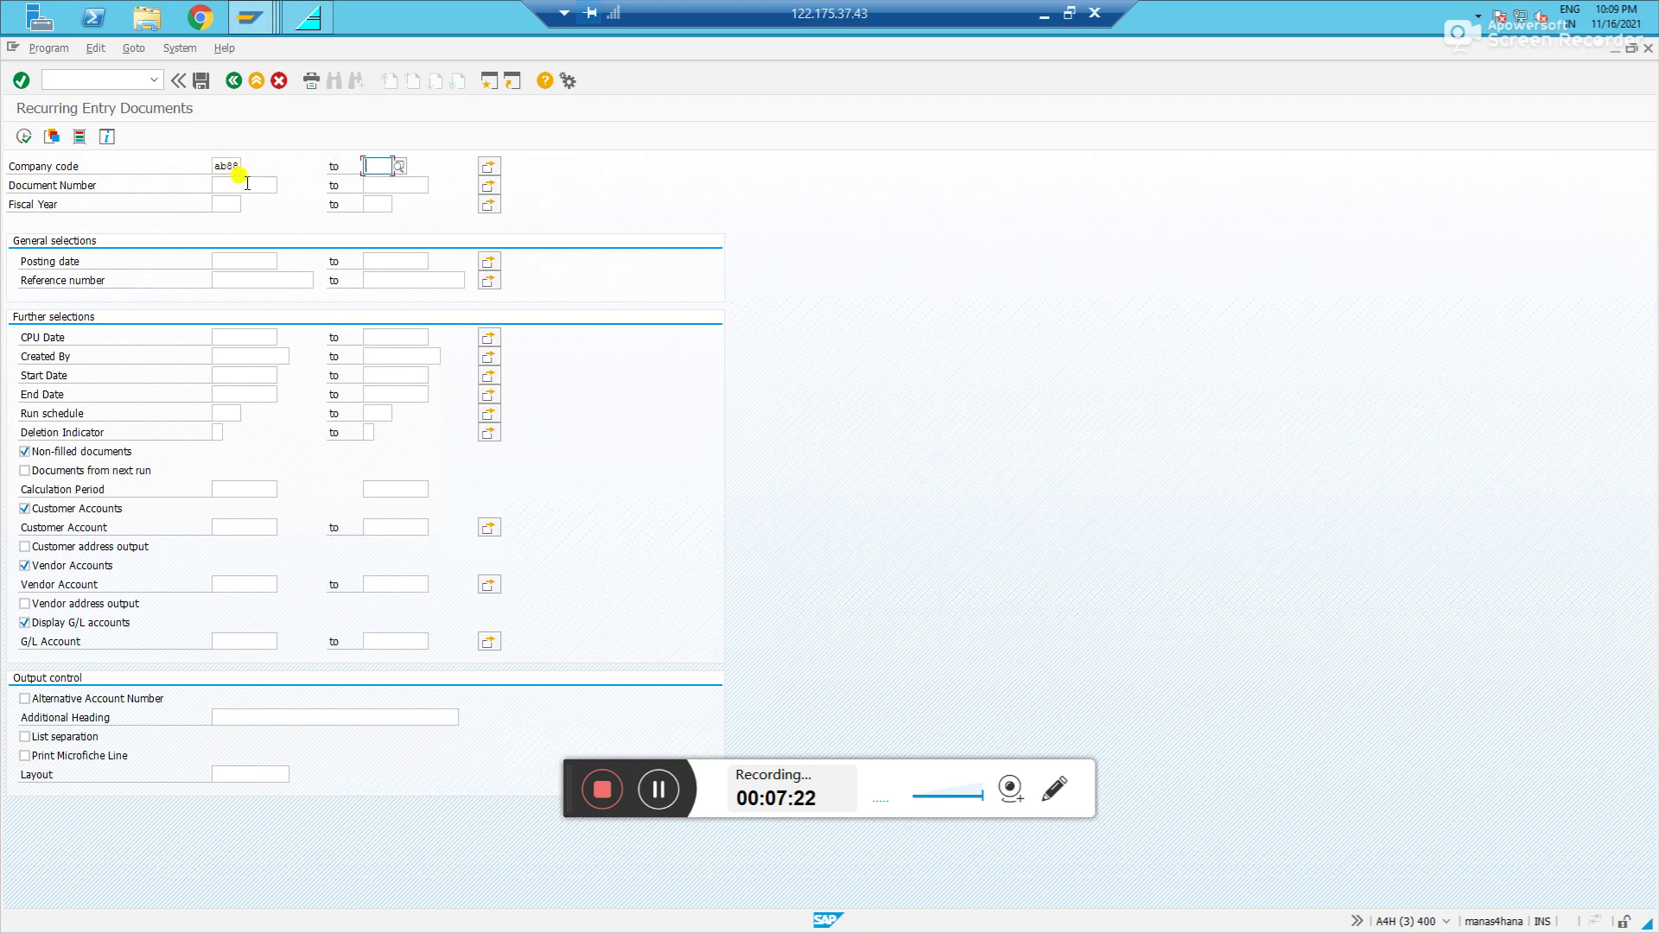
pyautogui.click(223, 200)
pyautogui.write('2021')
pyautogui.click(24, 136)
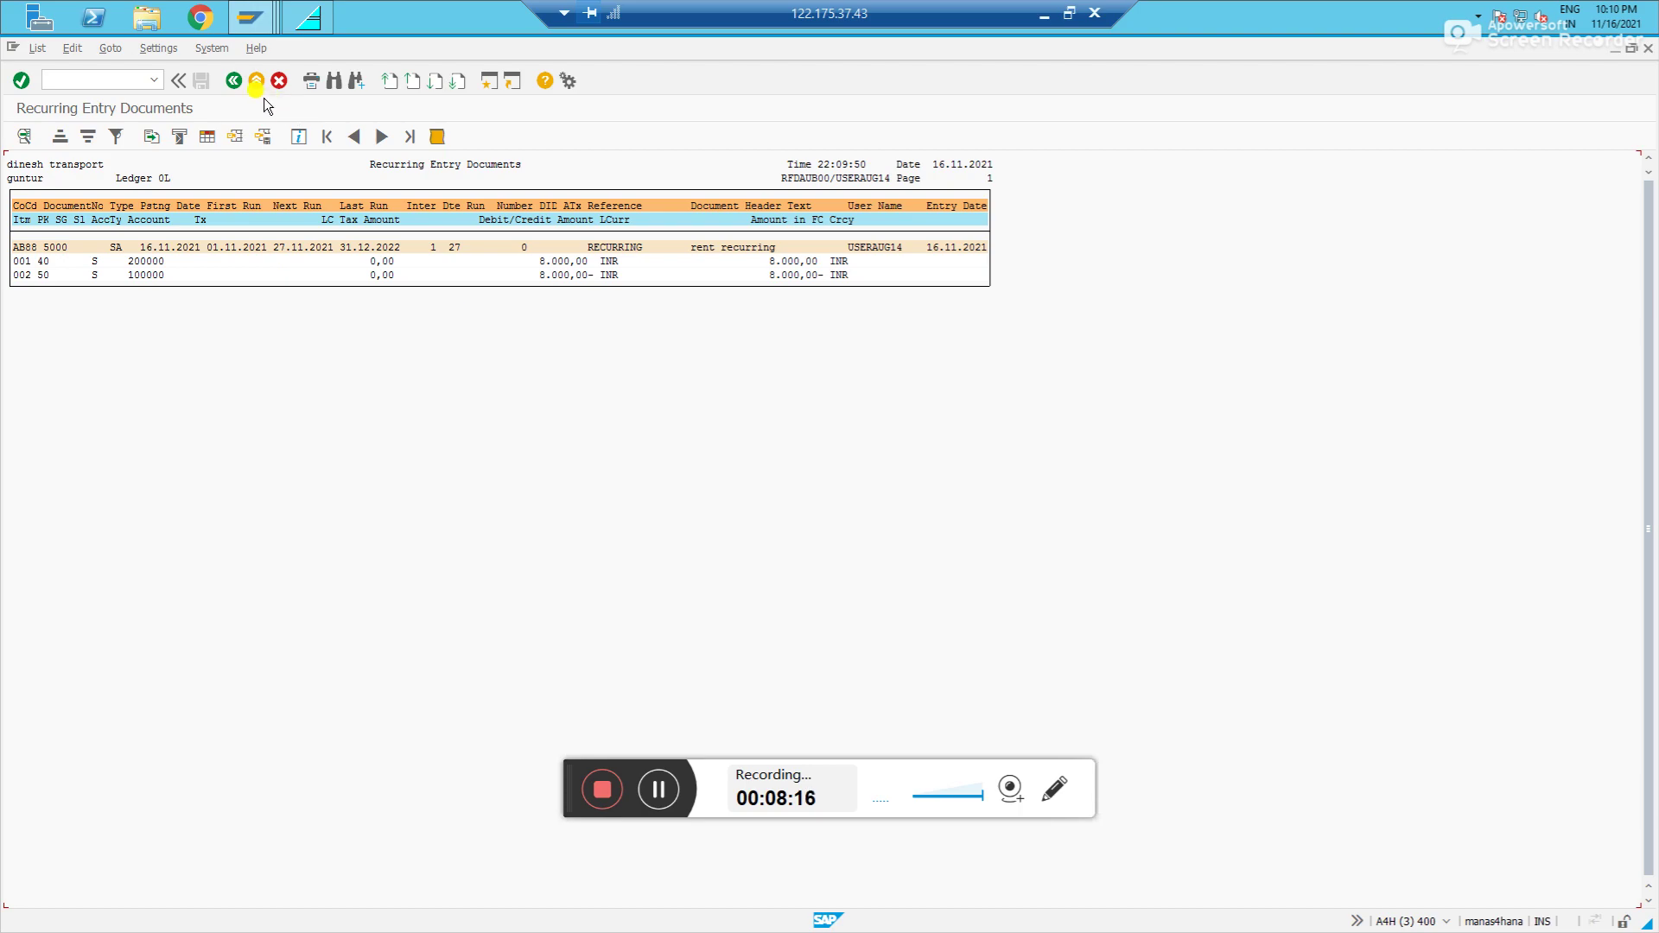
pyautogui.click(229, 81)
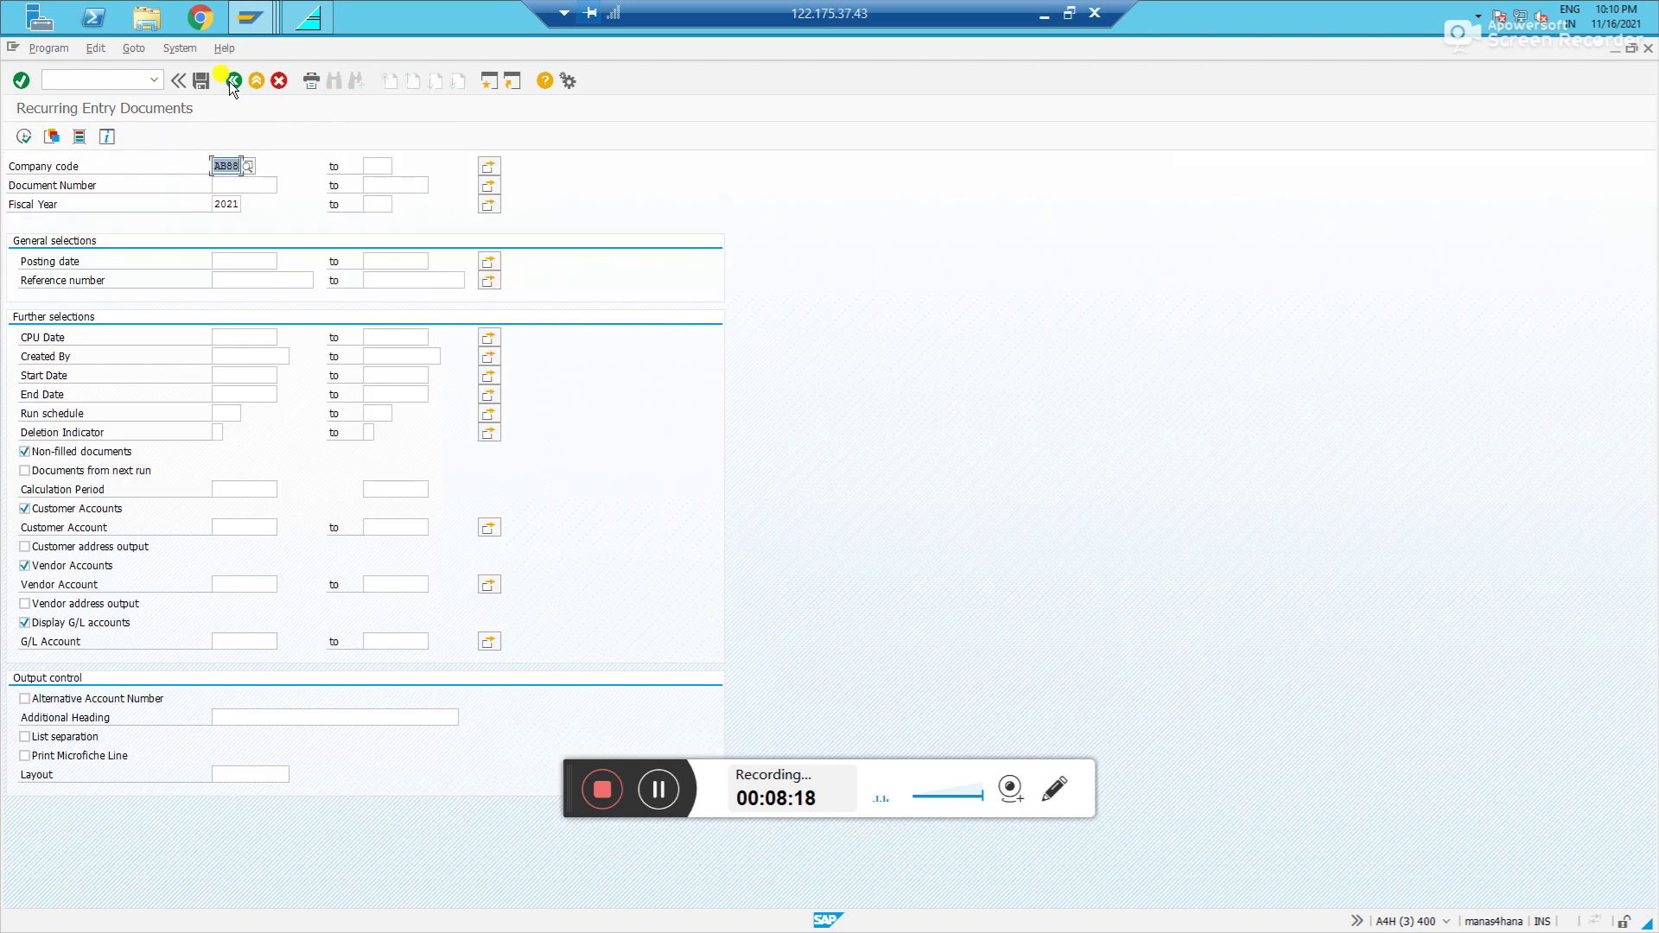
pyautogui.click(229, 81)
# Open transaction f.14 and select document number 5000 of company code AB88 in fiscal year 2021
pyautogui.write('f.14')
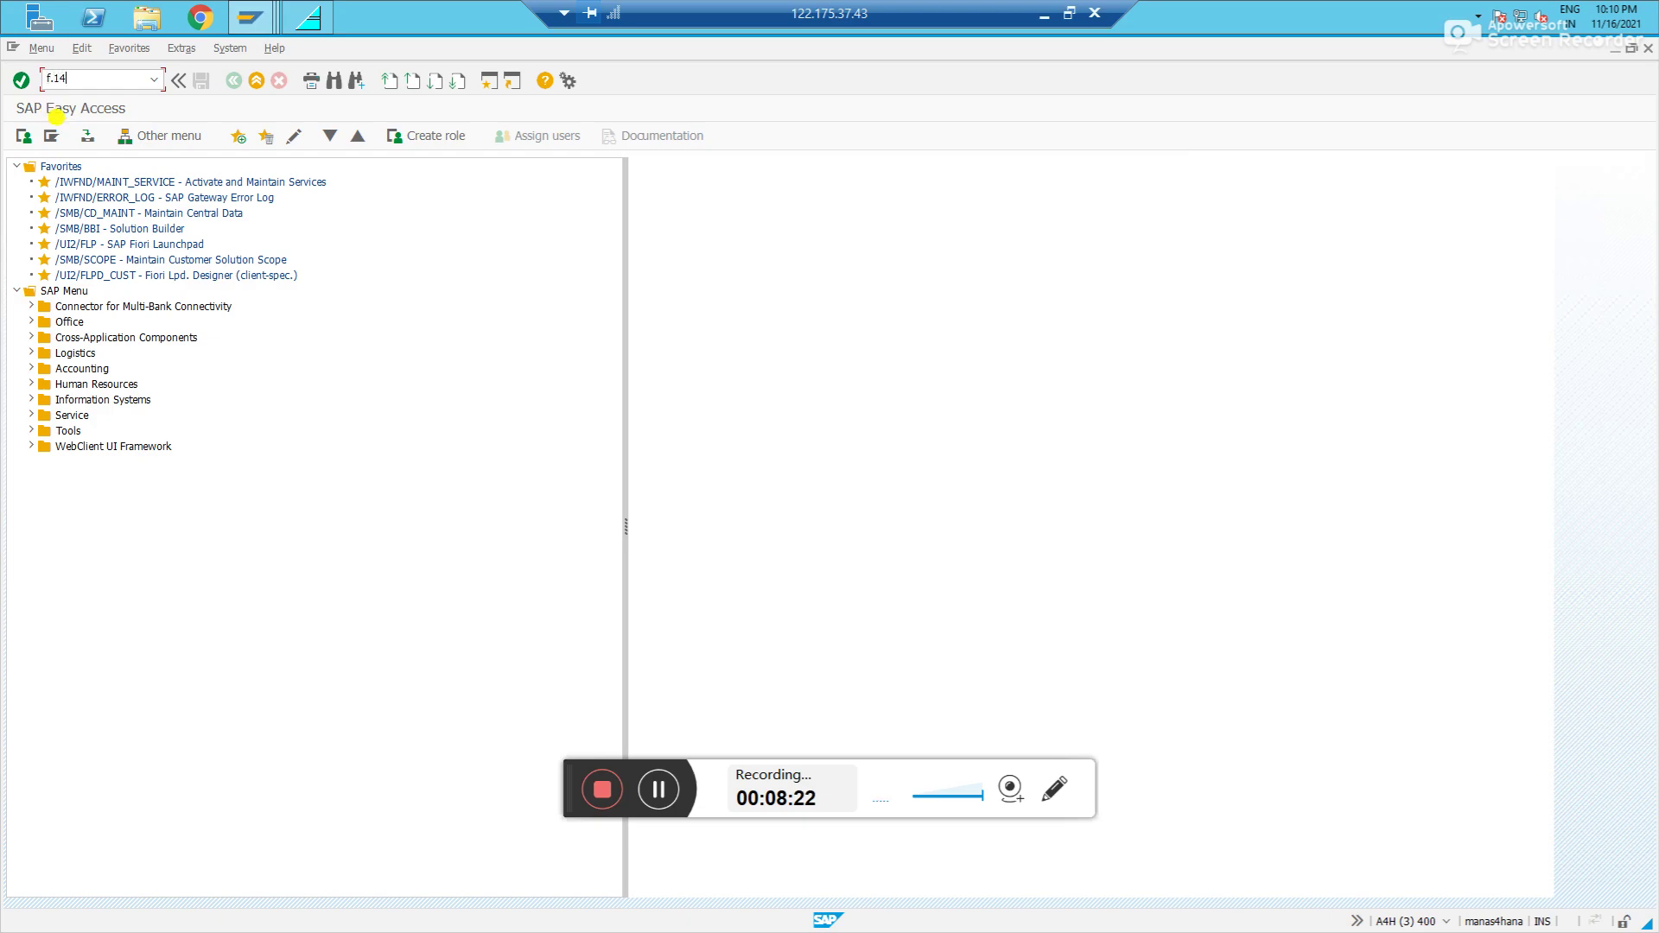
pyautogui.press('Return')
pyautogui.write('ab88')
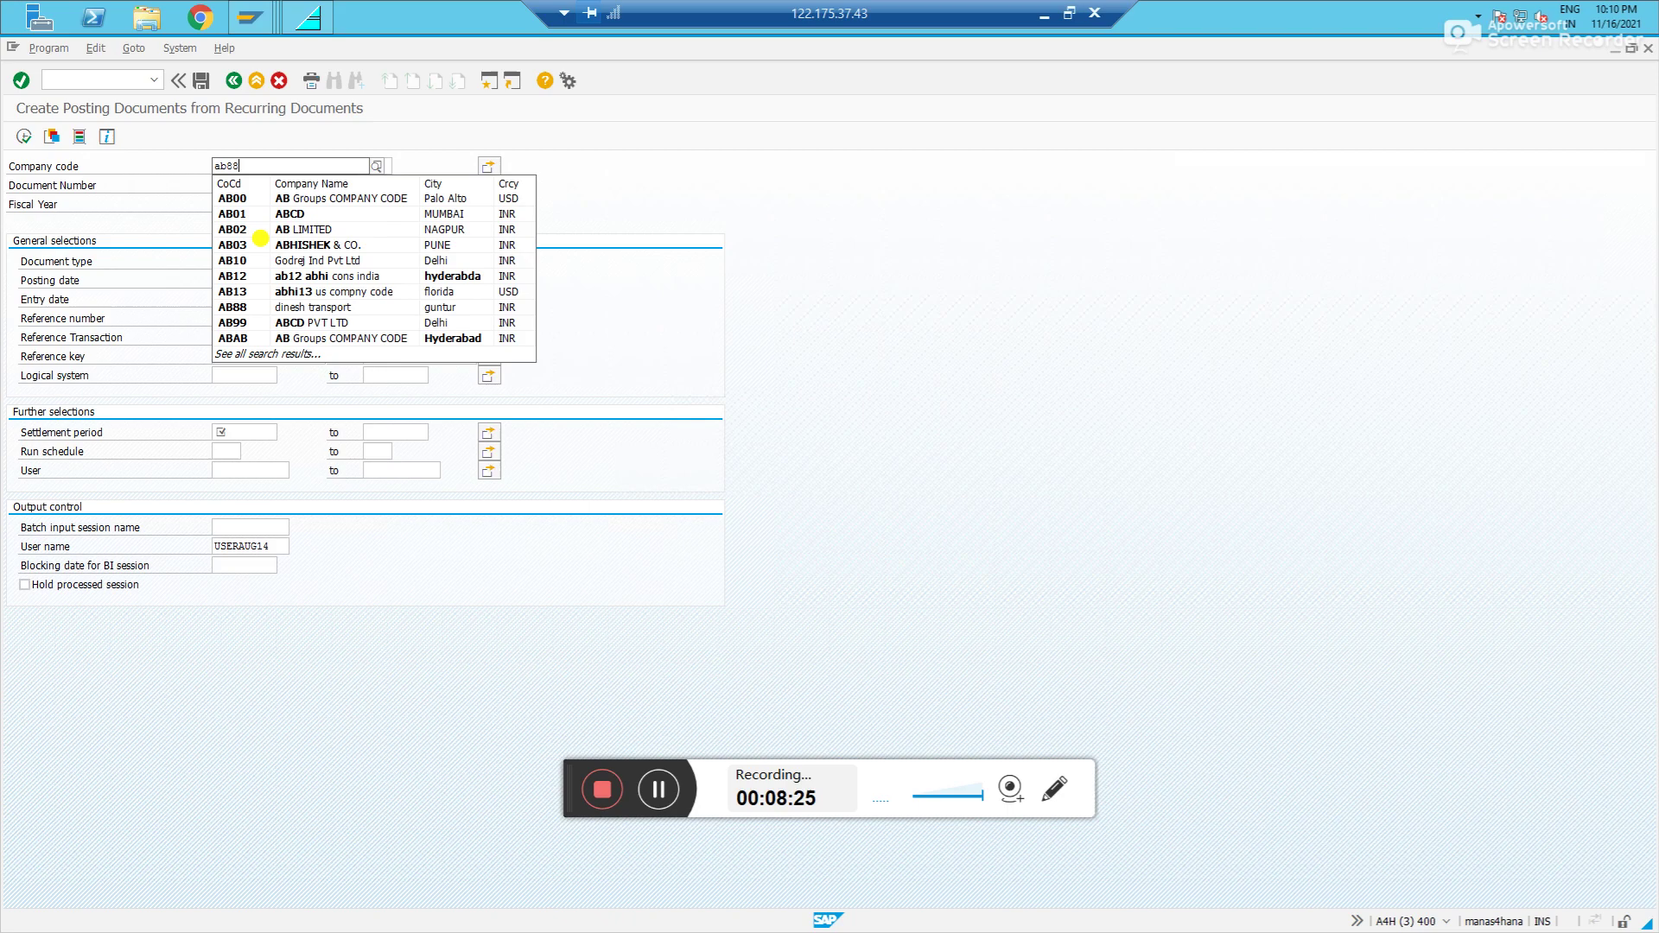
pyautogui.press('Tab')
pyautogui.click(240, 184)
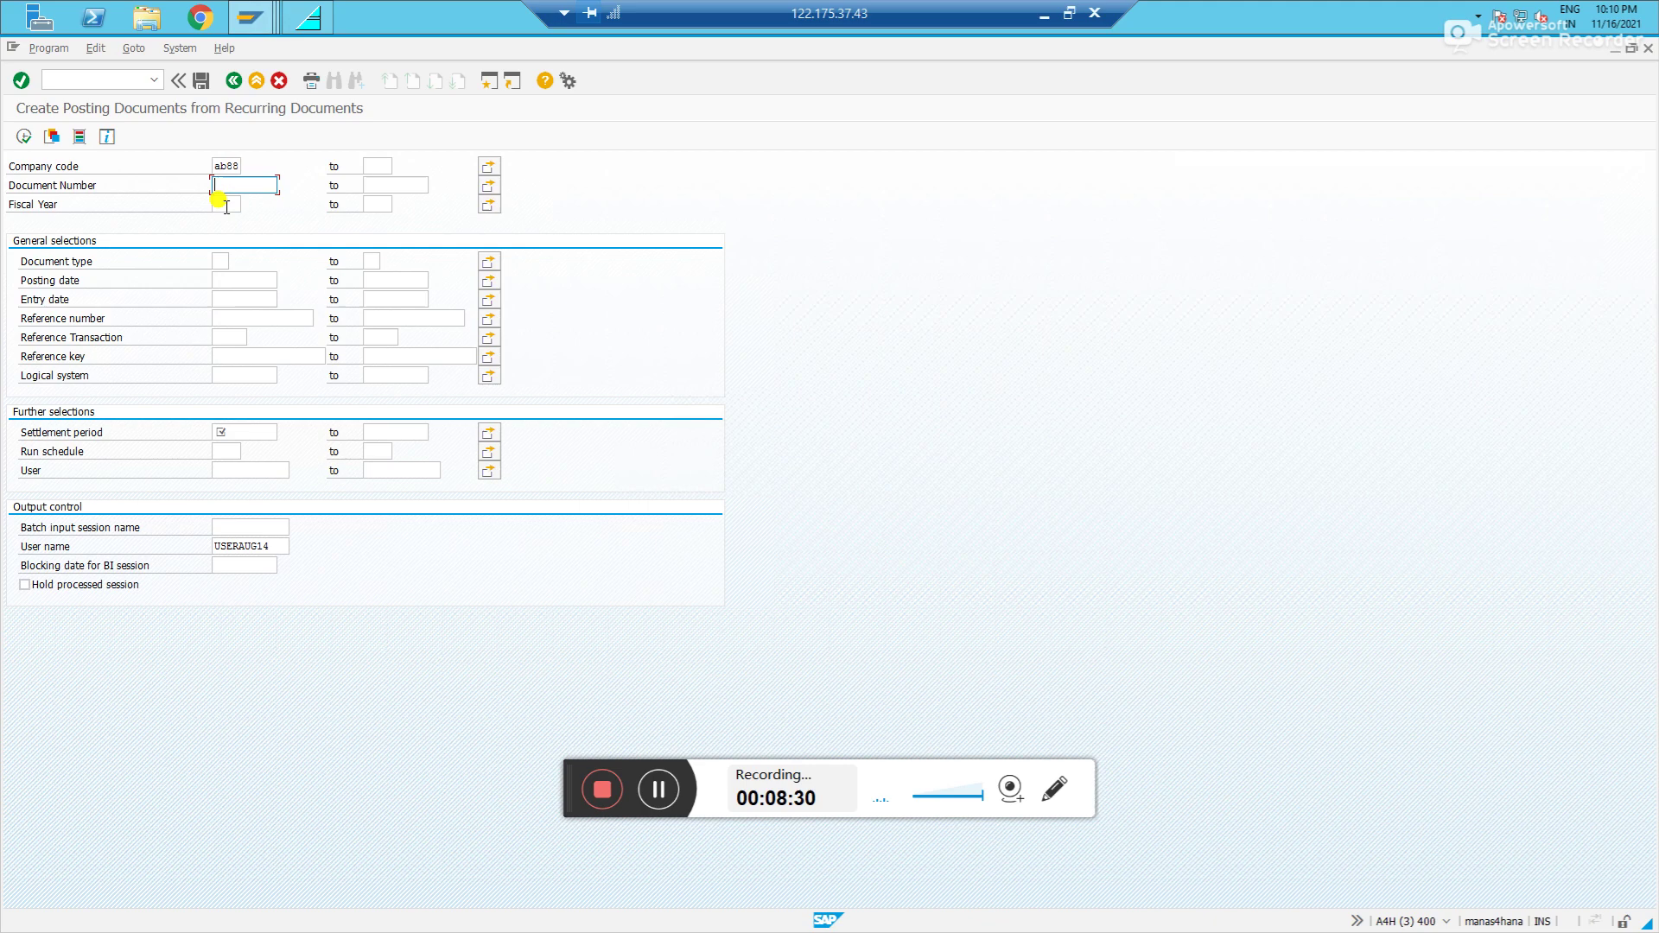
pyautogui.click(226, 205)
pyautogui.write('2021')
pyautogui.click(227, 184)
pyautogui.write('5000')
# Set the settlement period from 01.11.2021 to 30.11.2021 and run the report to create the batch input session
pyautogui.click(227, 429)
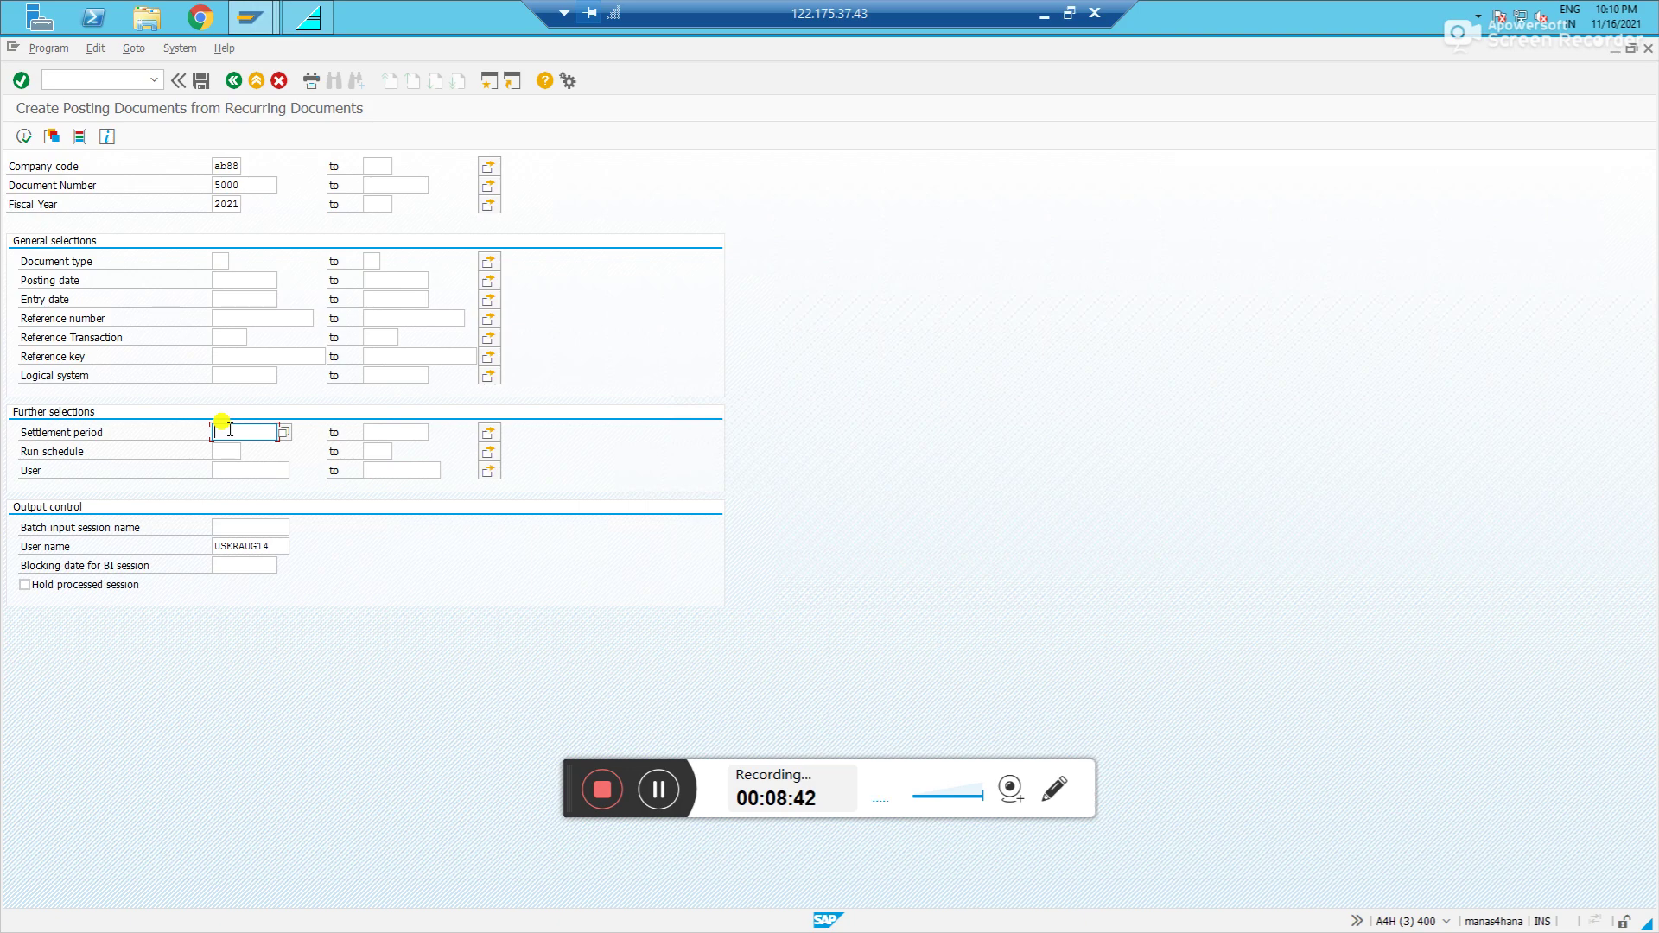
pyautogui.write('01112021')
pyautogui.press('Tab')
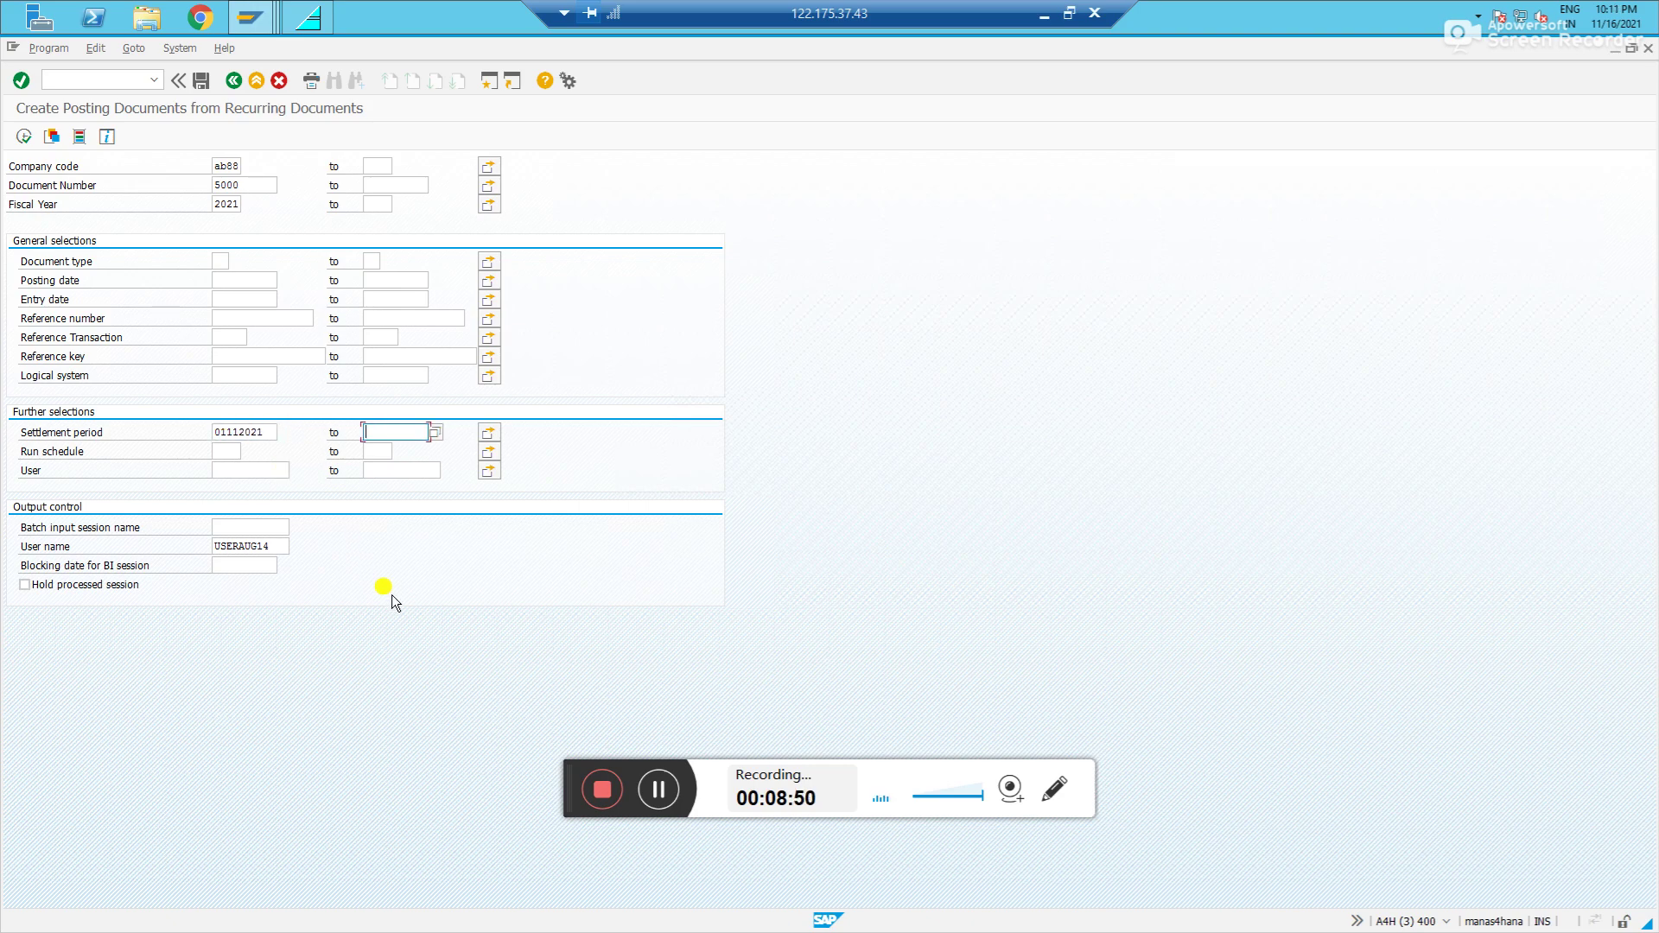
pyautogui.write('30112021')
pyautogui.click(23, 138)
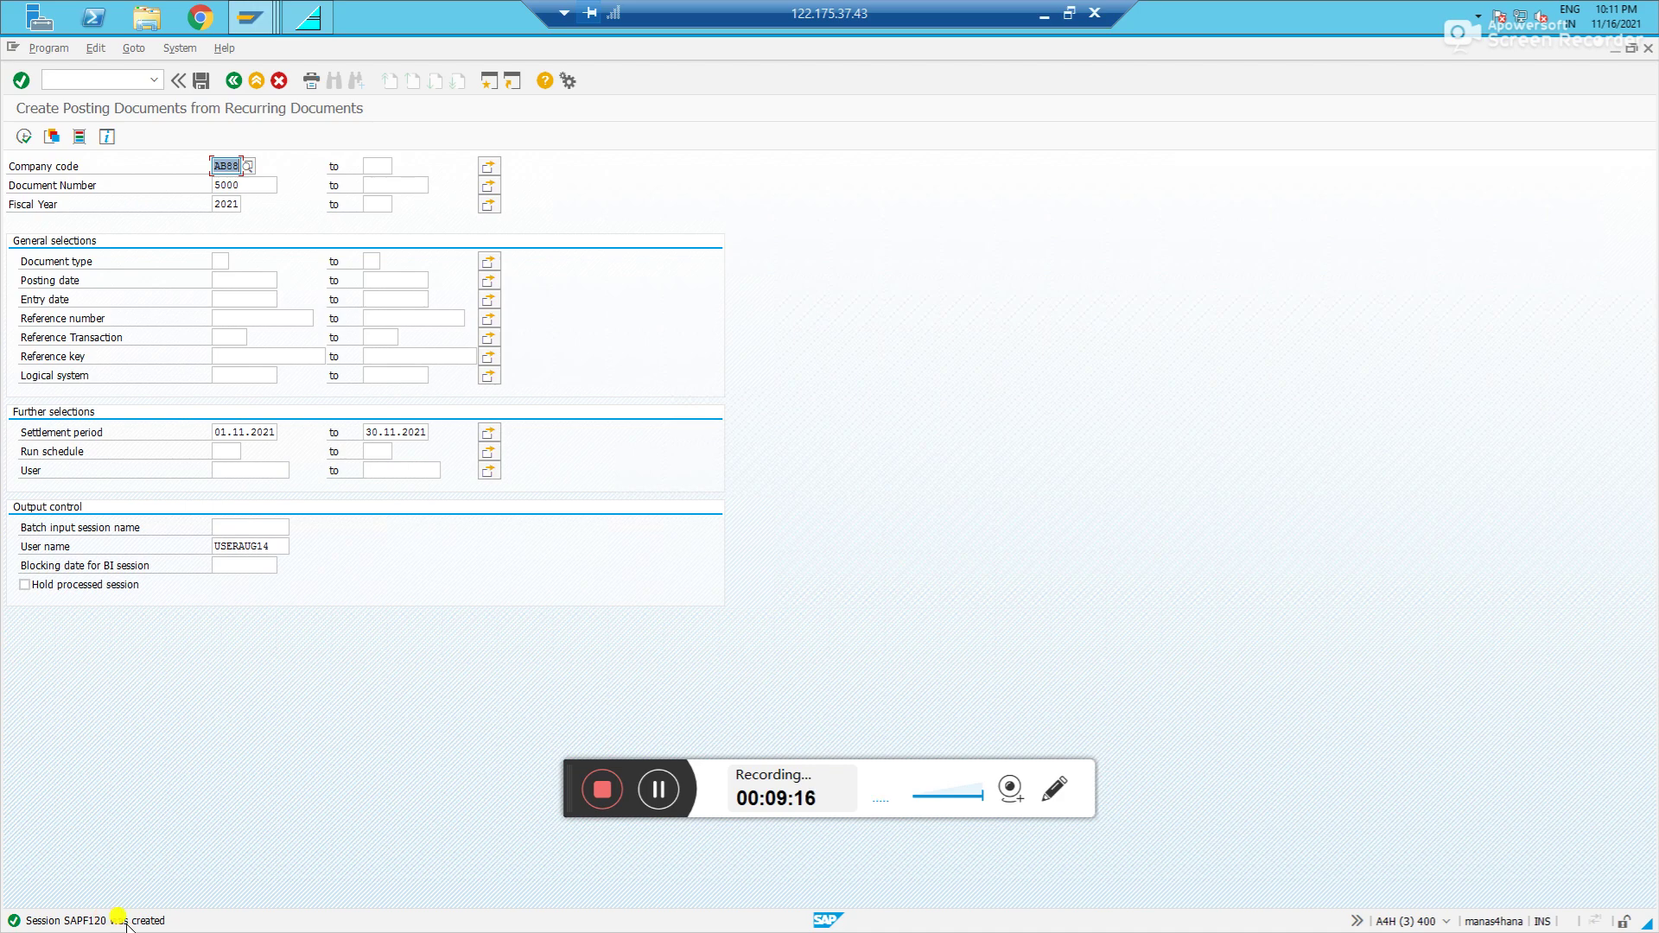
# Open transaction sm35 and start processing the newest SAPF120 session in foreground mode
pyautogui.click(67, 76)
pyautogui.write('/nsm35')
pyautogui.press('Return')
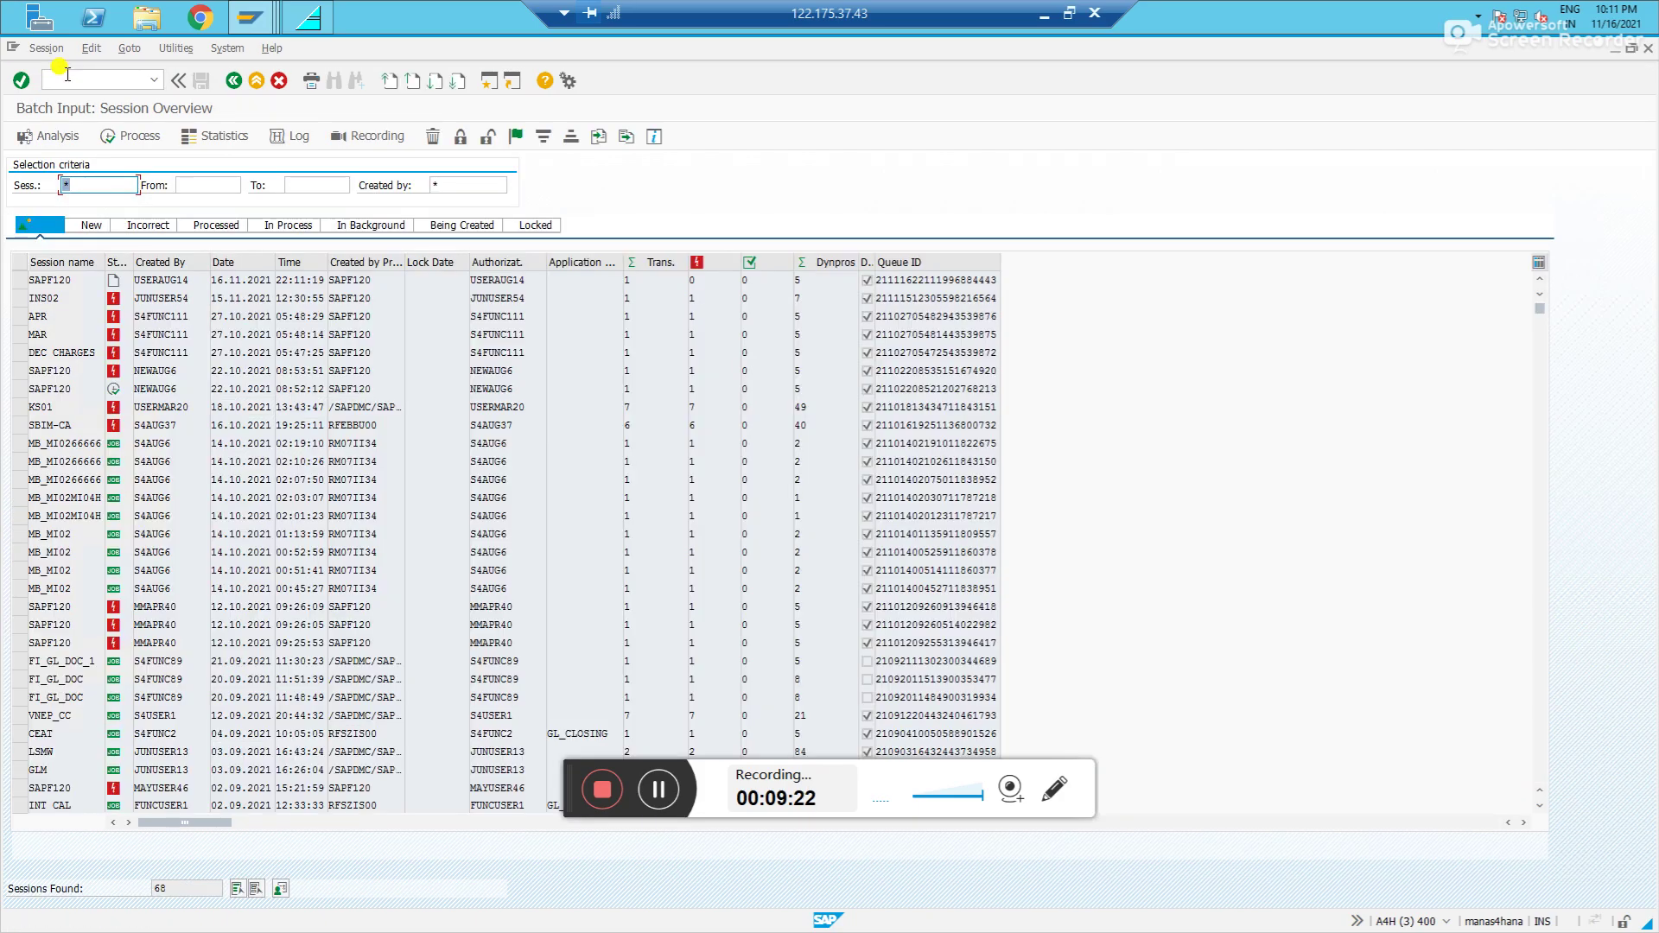
pyautogui.click(19, 280)
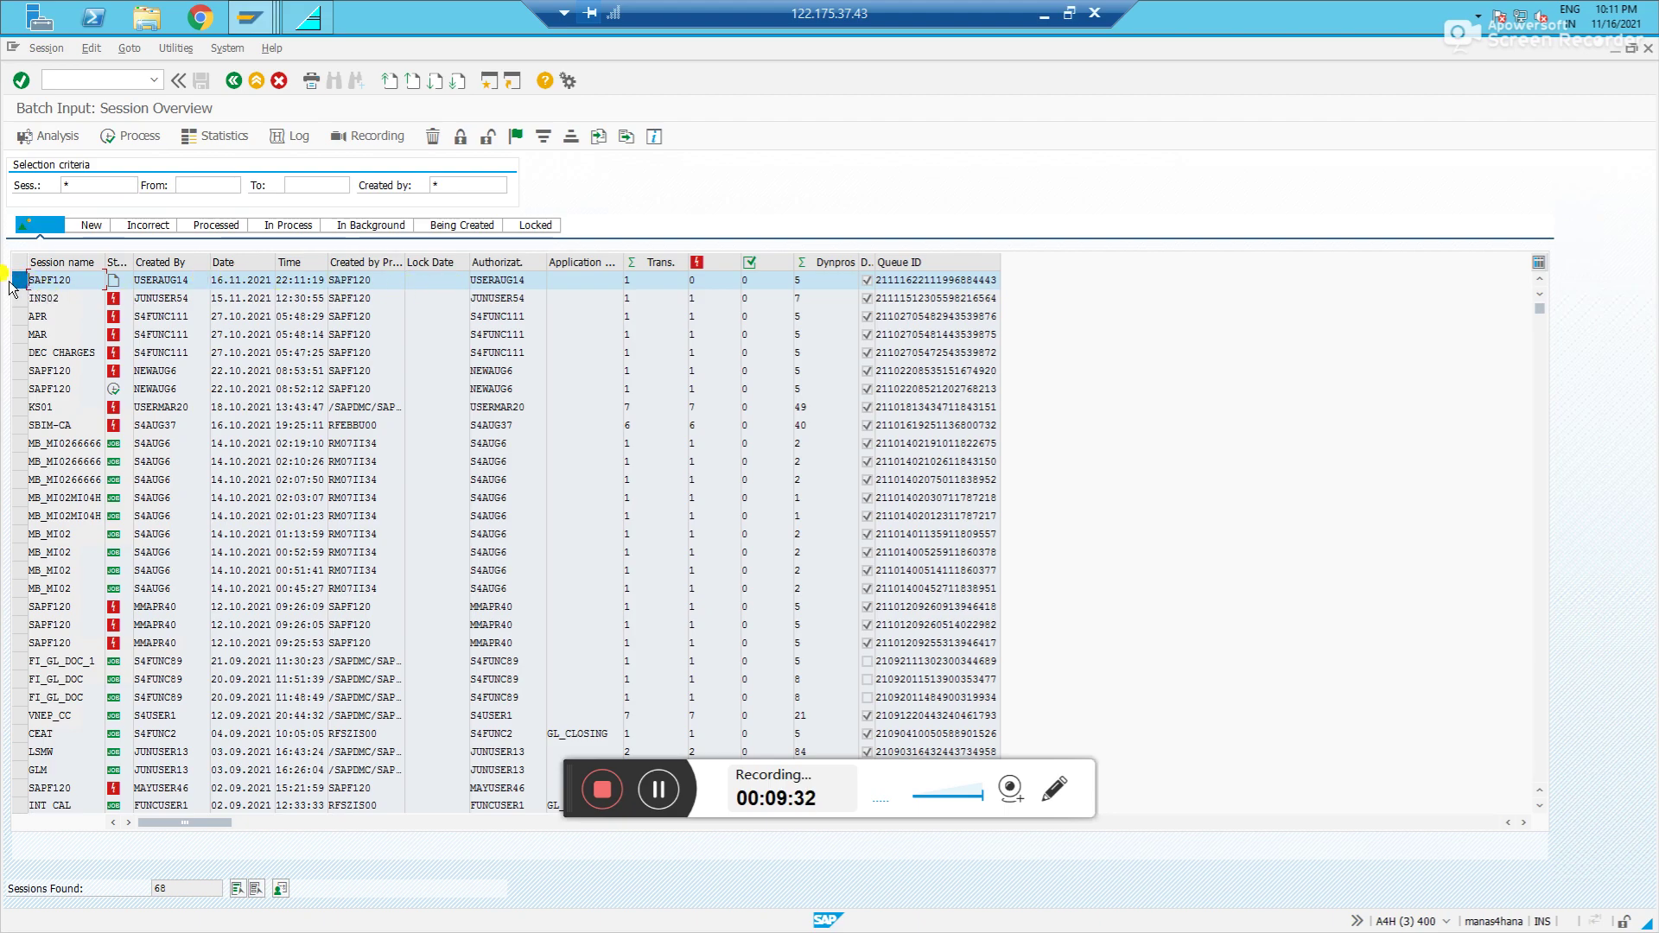
pyautogui.click(130, 138)
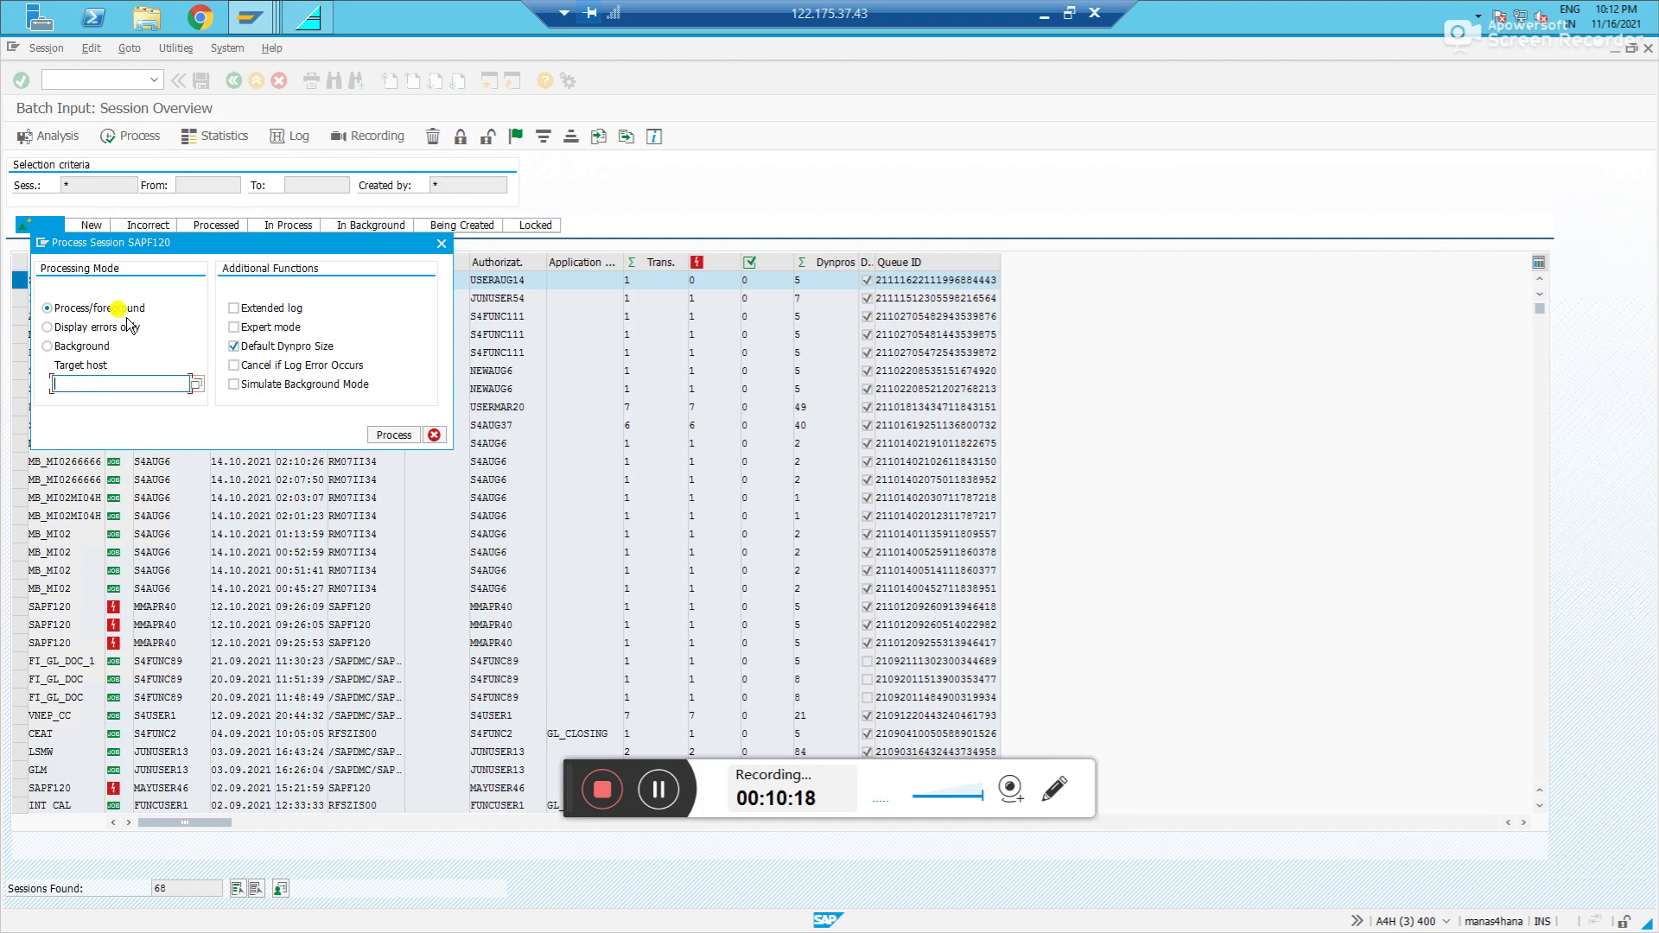
pyautogui.click(378, 435)
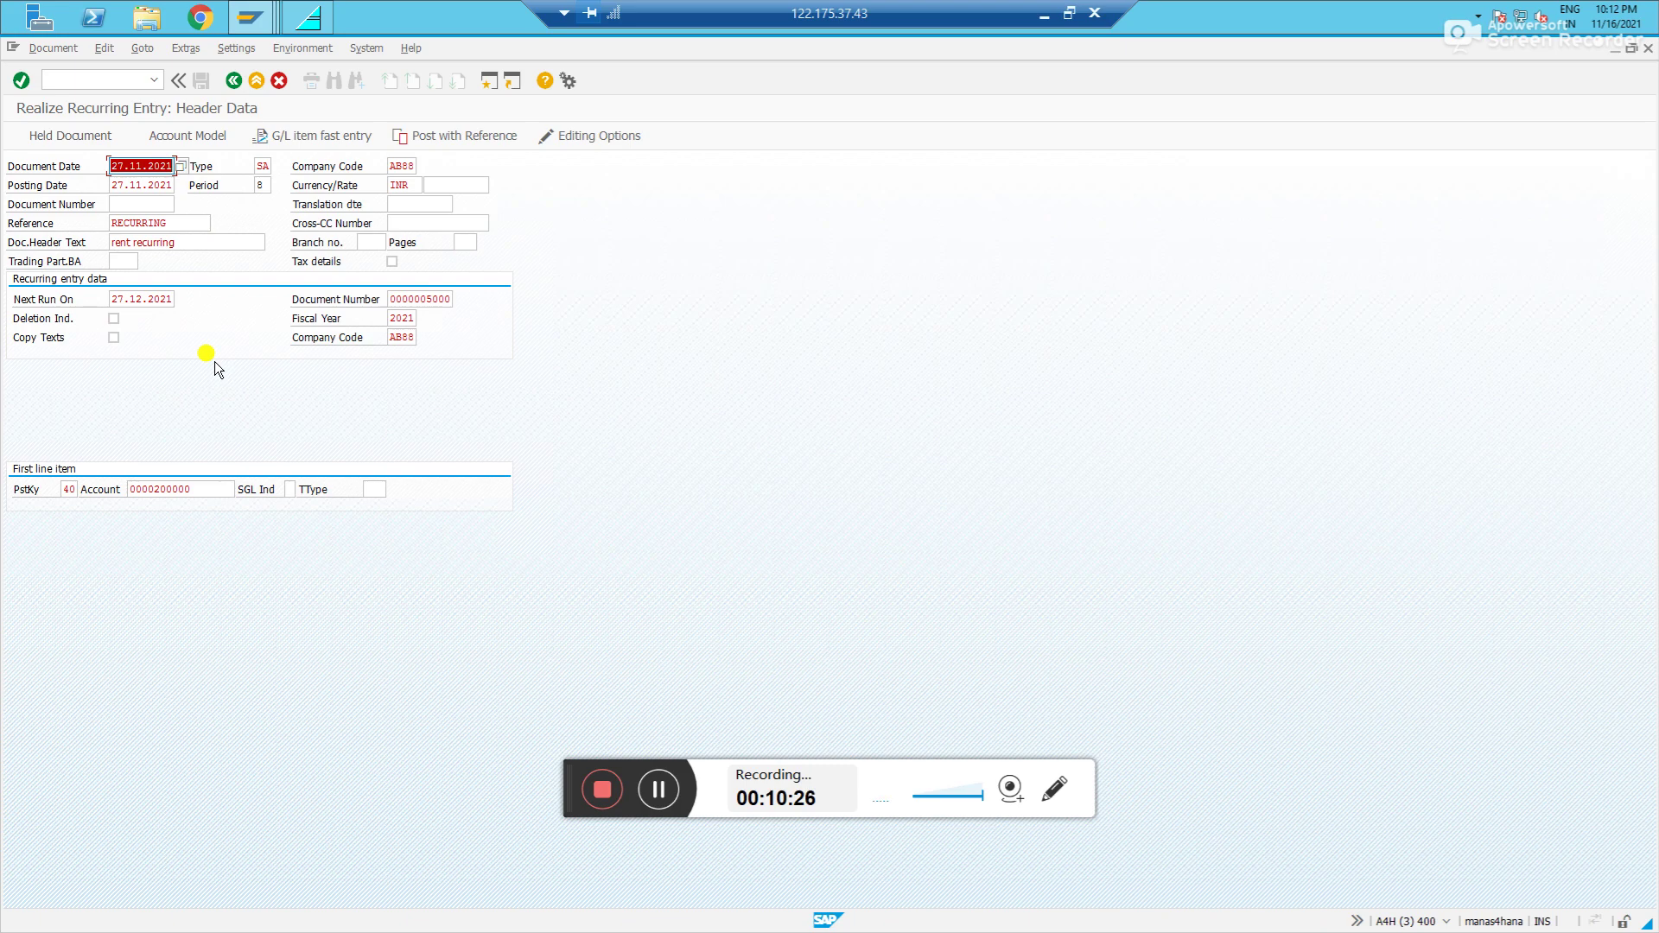
# Run through all screens of the recurring entry to post the document, and exit batch input when processing ends
pyautogui.press('Return')
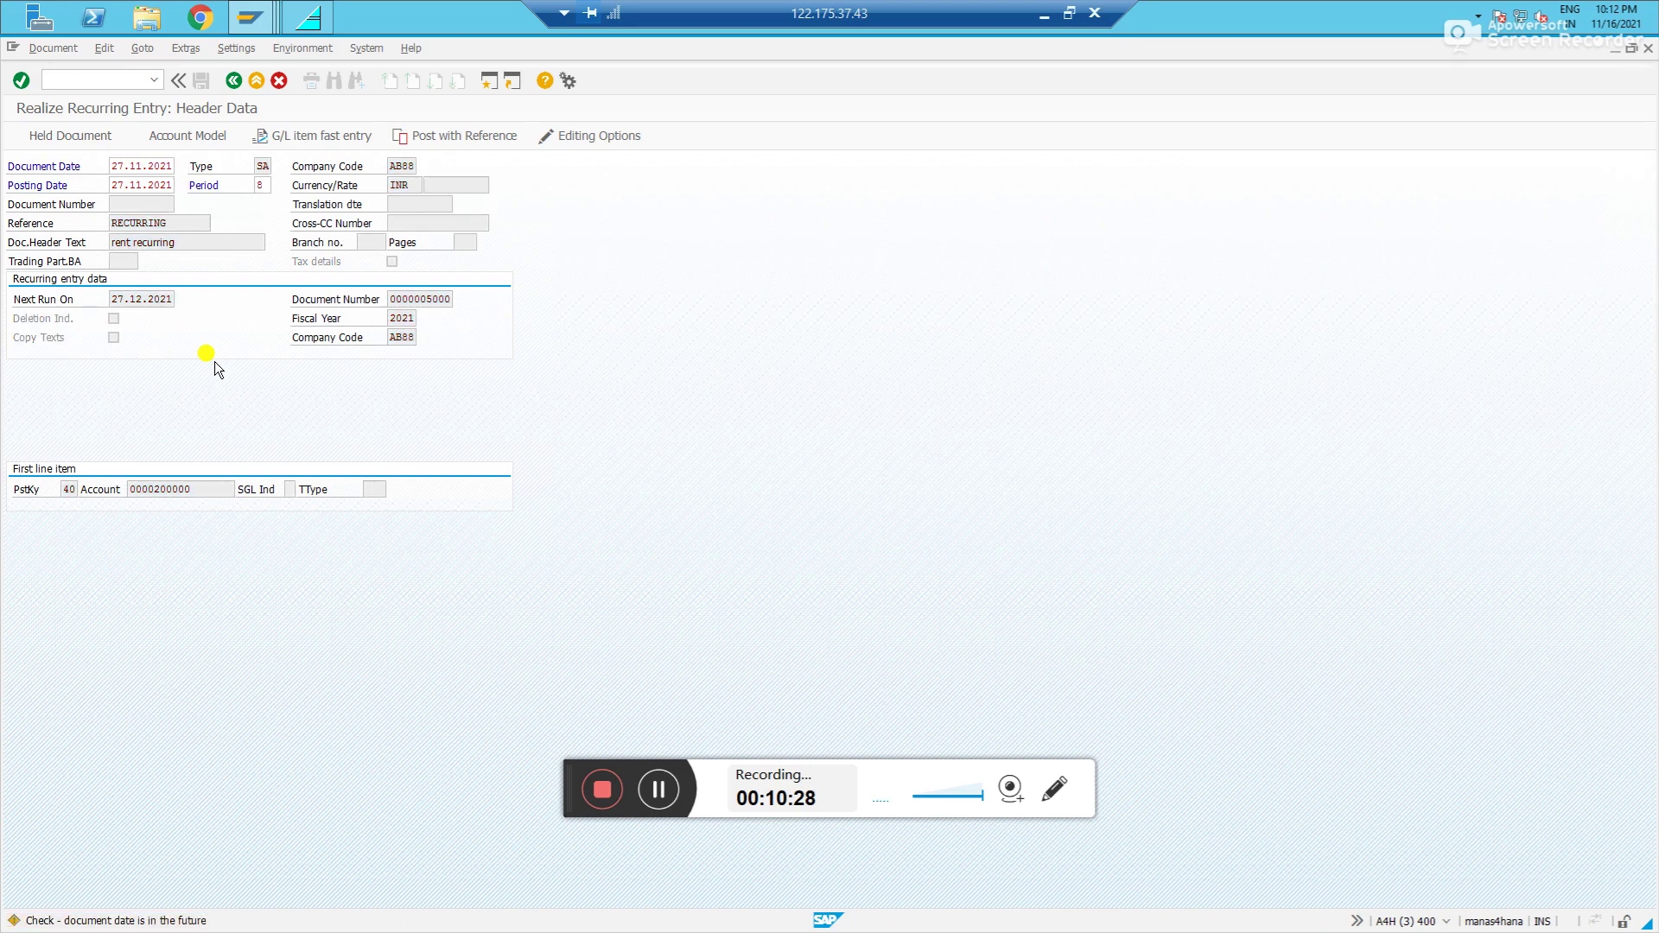
pyautogui.press('Return')
pyautogui.press('Return')
pyautogui.press('Return')
pyautogui.press('Return')
pyautogui.press('Return')
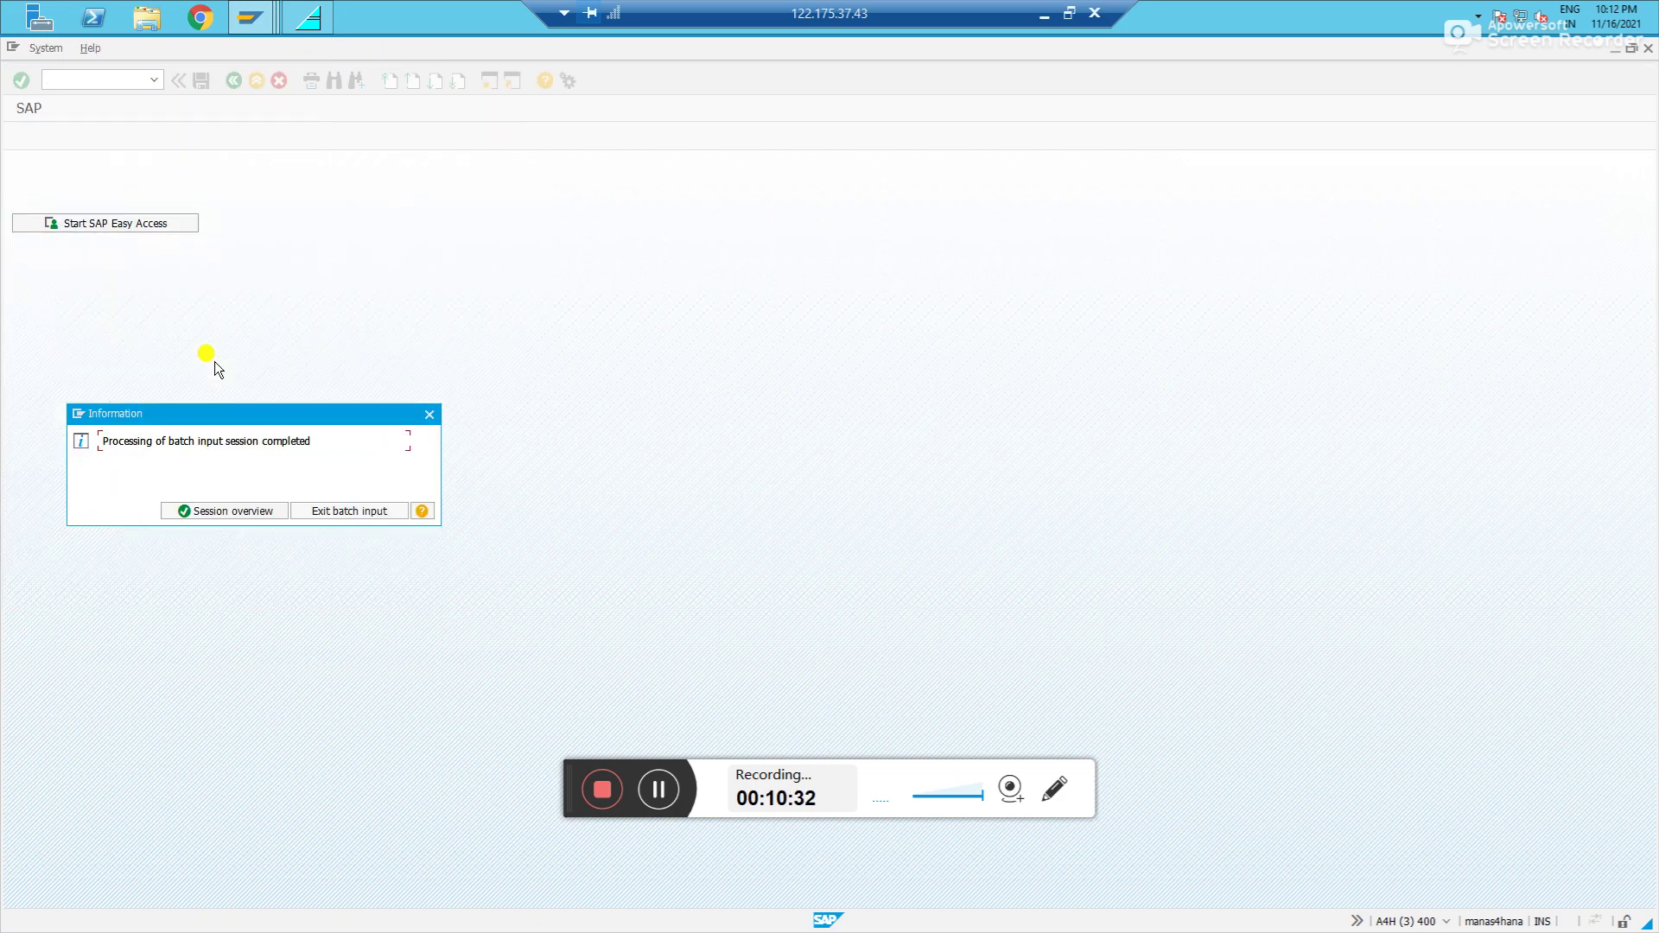
pyautogui.click(330, 515)
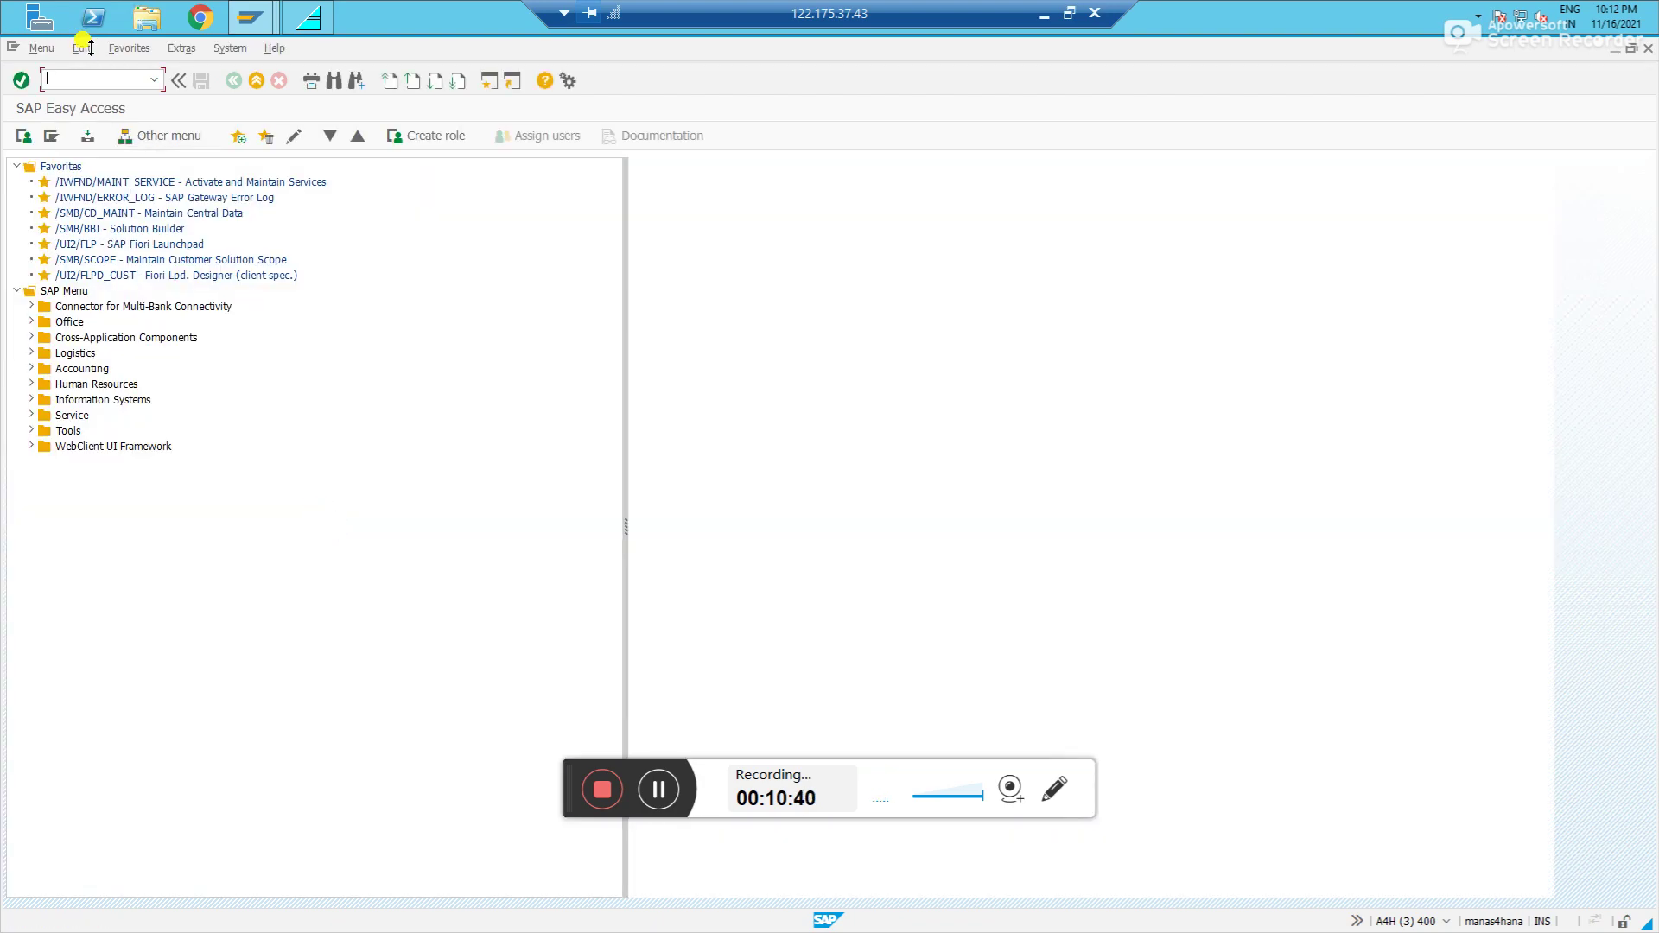
# List the open items of rent account 200000 in company code AB88 with fbl3n at key date 16.11.2021, and return to the selection
pyautogui.write('fbl3n')
pyautogui.press('Return')
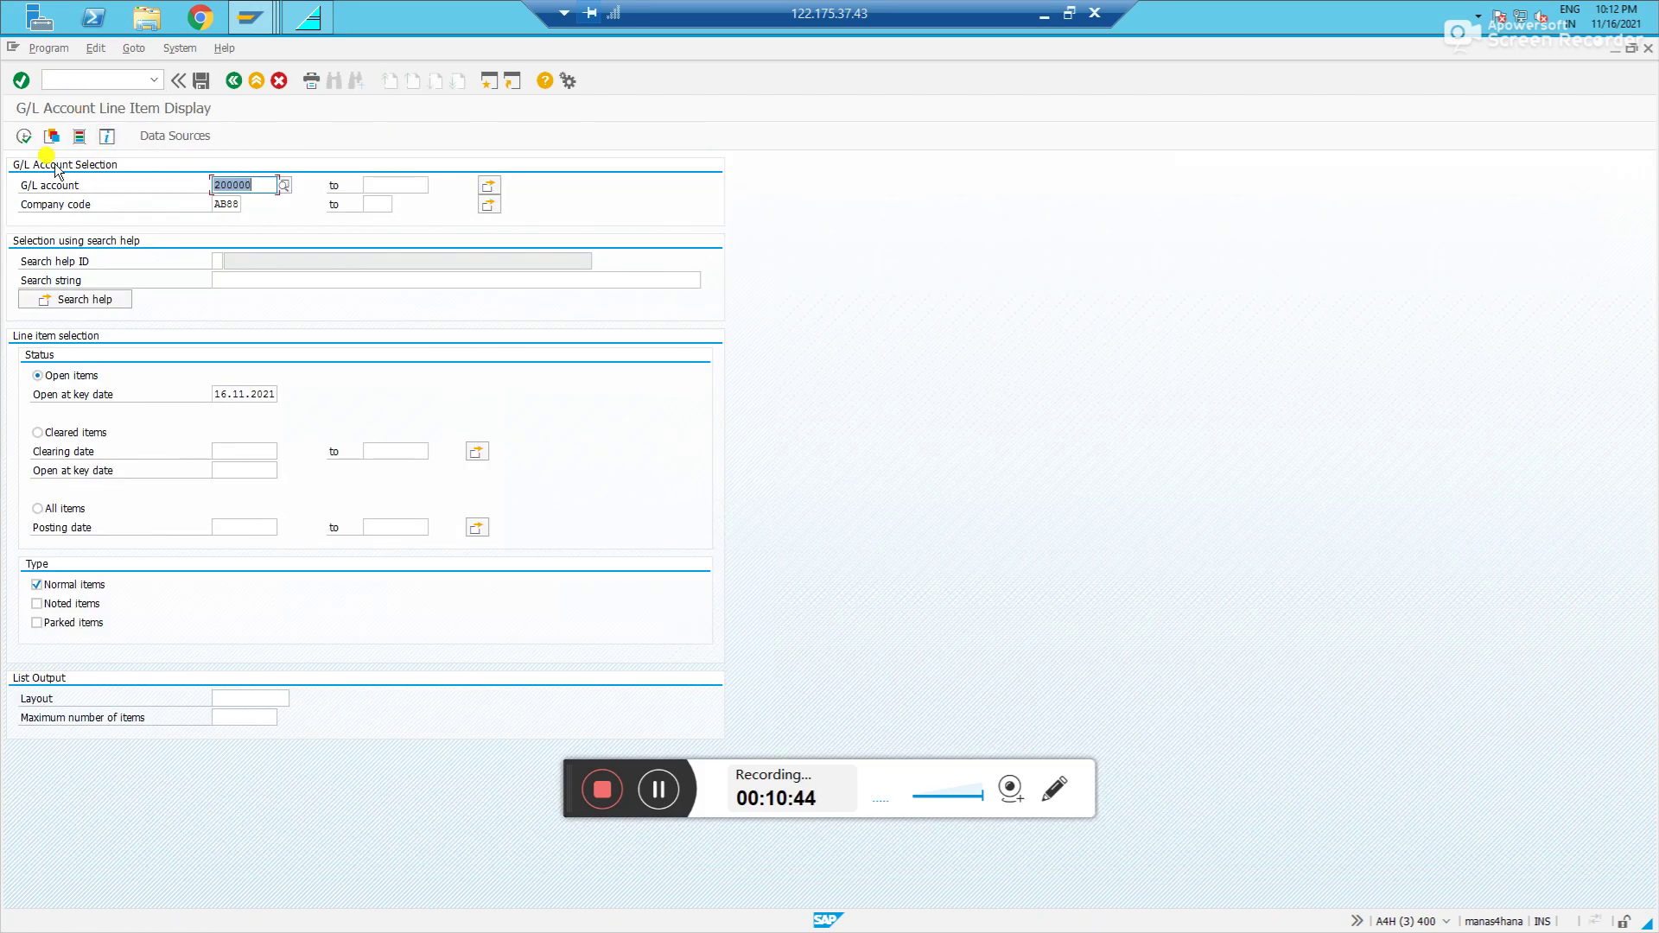
pyautogui.click(23, 136)
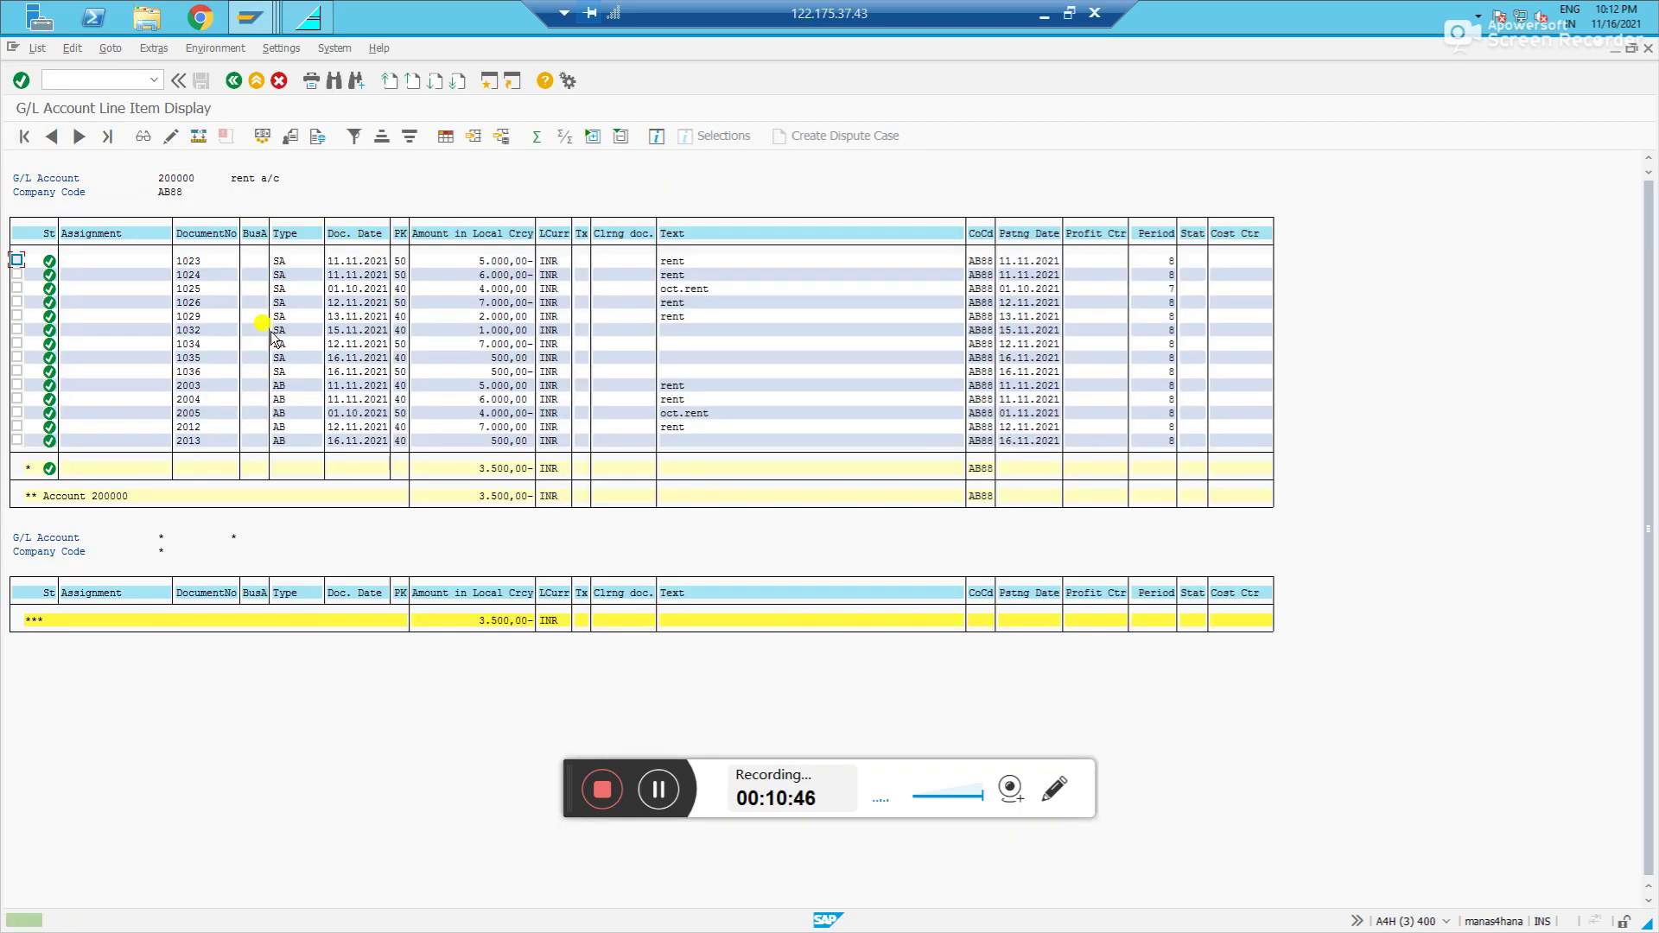
pyautogui.click(290, 136)
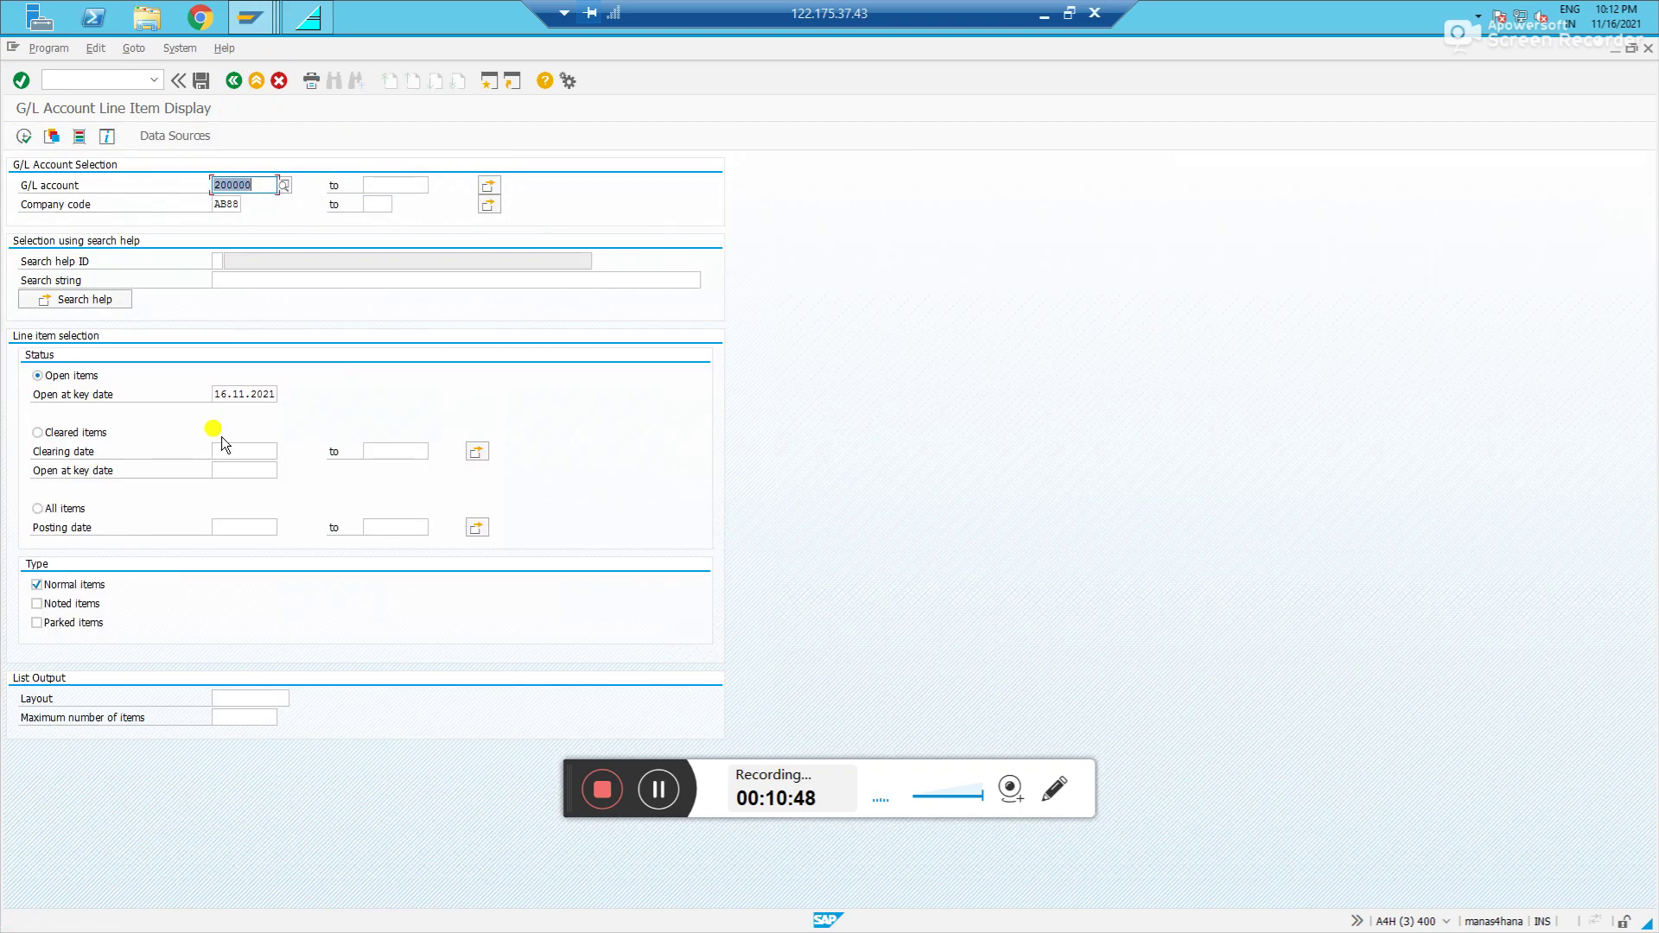
# Set the open-items key date to a November 2021 date that covers the 27.11.2021 posting, and list the items of account 200000
pyautogui.click(224, 396)
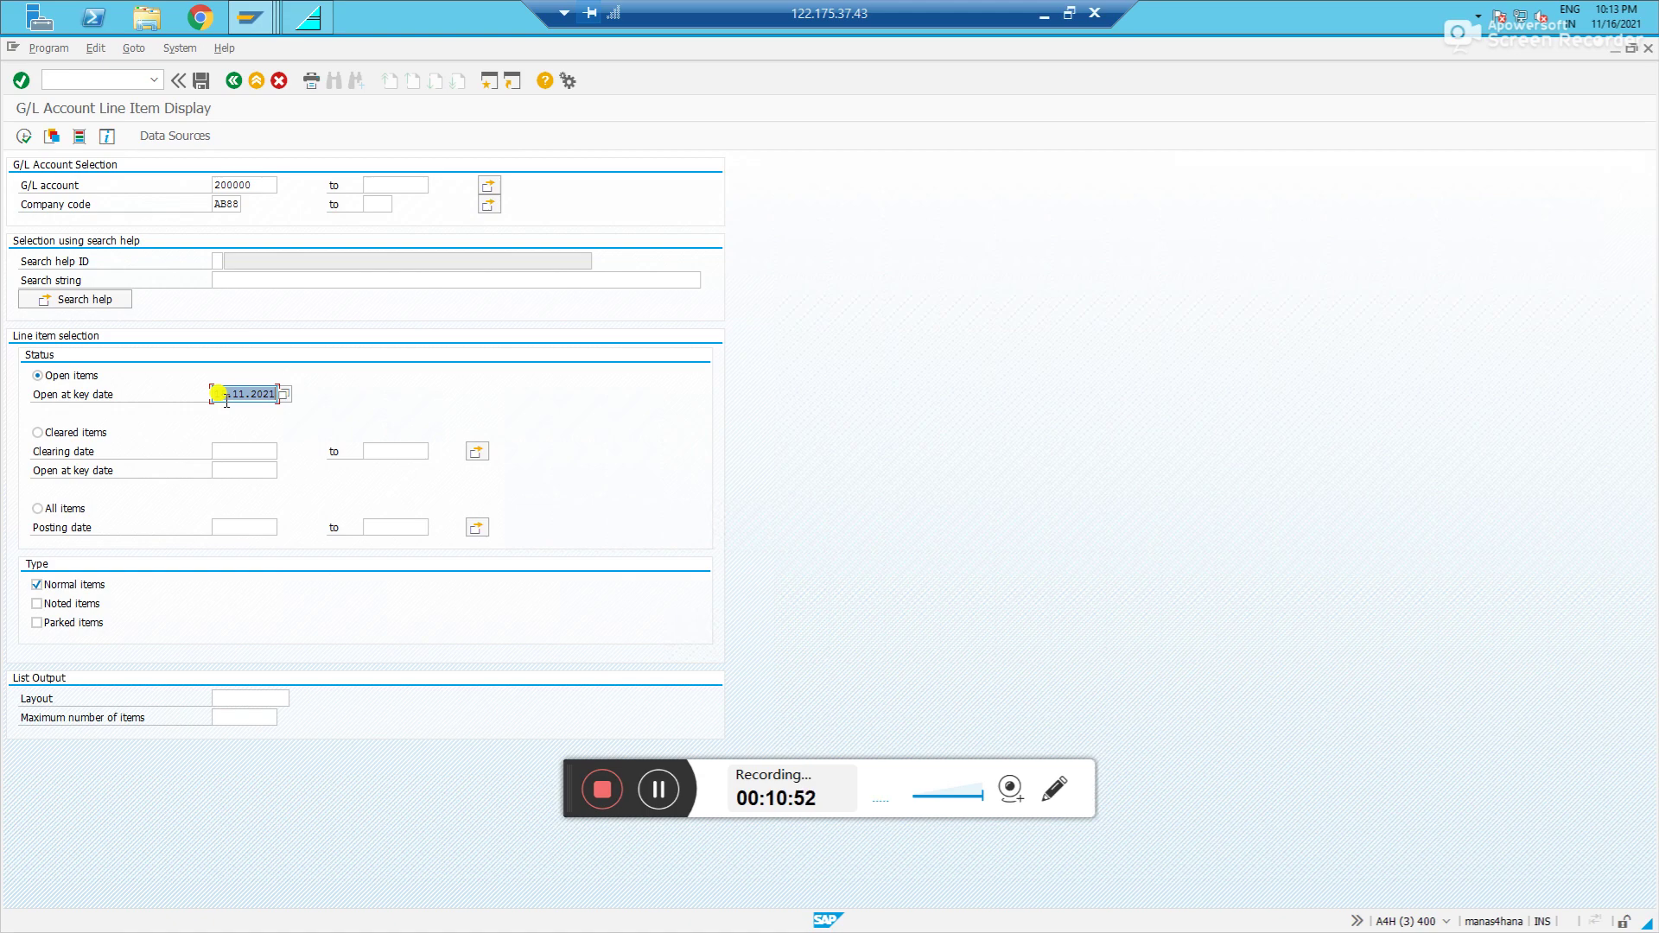
pyautogui.write('112021')
pyautogui.click(25, 136)
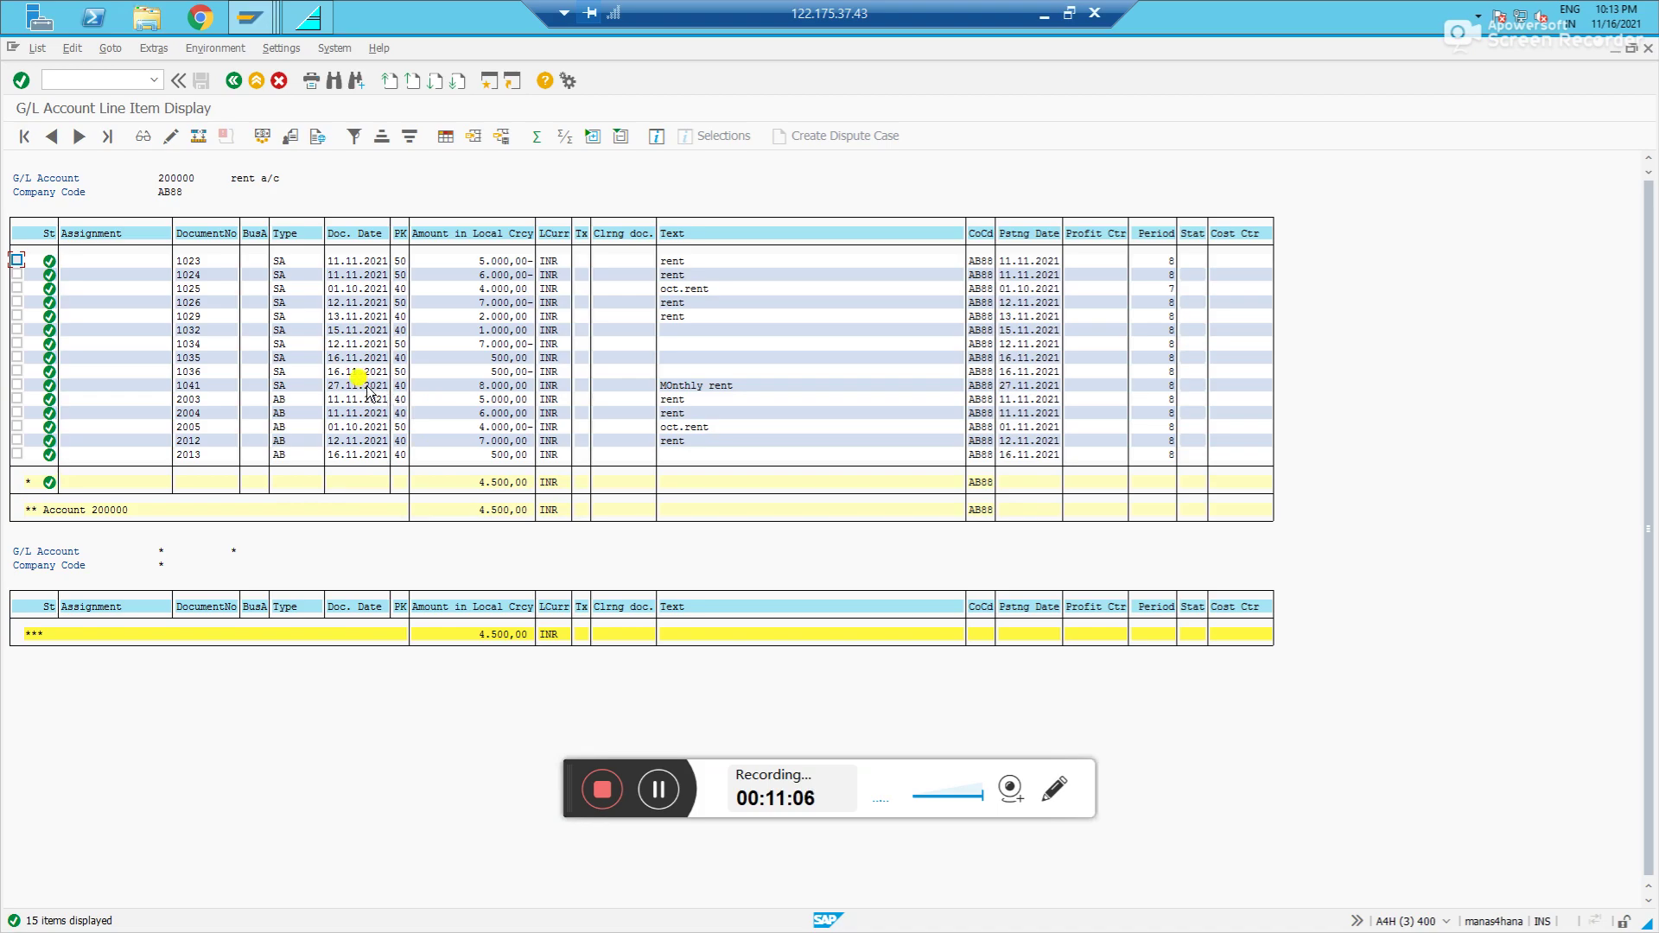
# Open the rent line item of document 1041 dated 27.11.2021 and go back to the document's data entry view
pyautogui.click(192, 391)
pyautogui.doubleClick(192, 392)
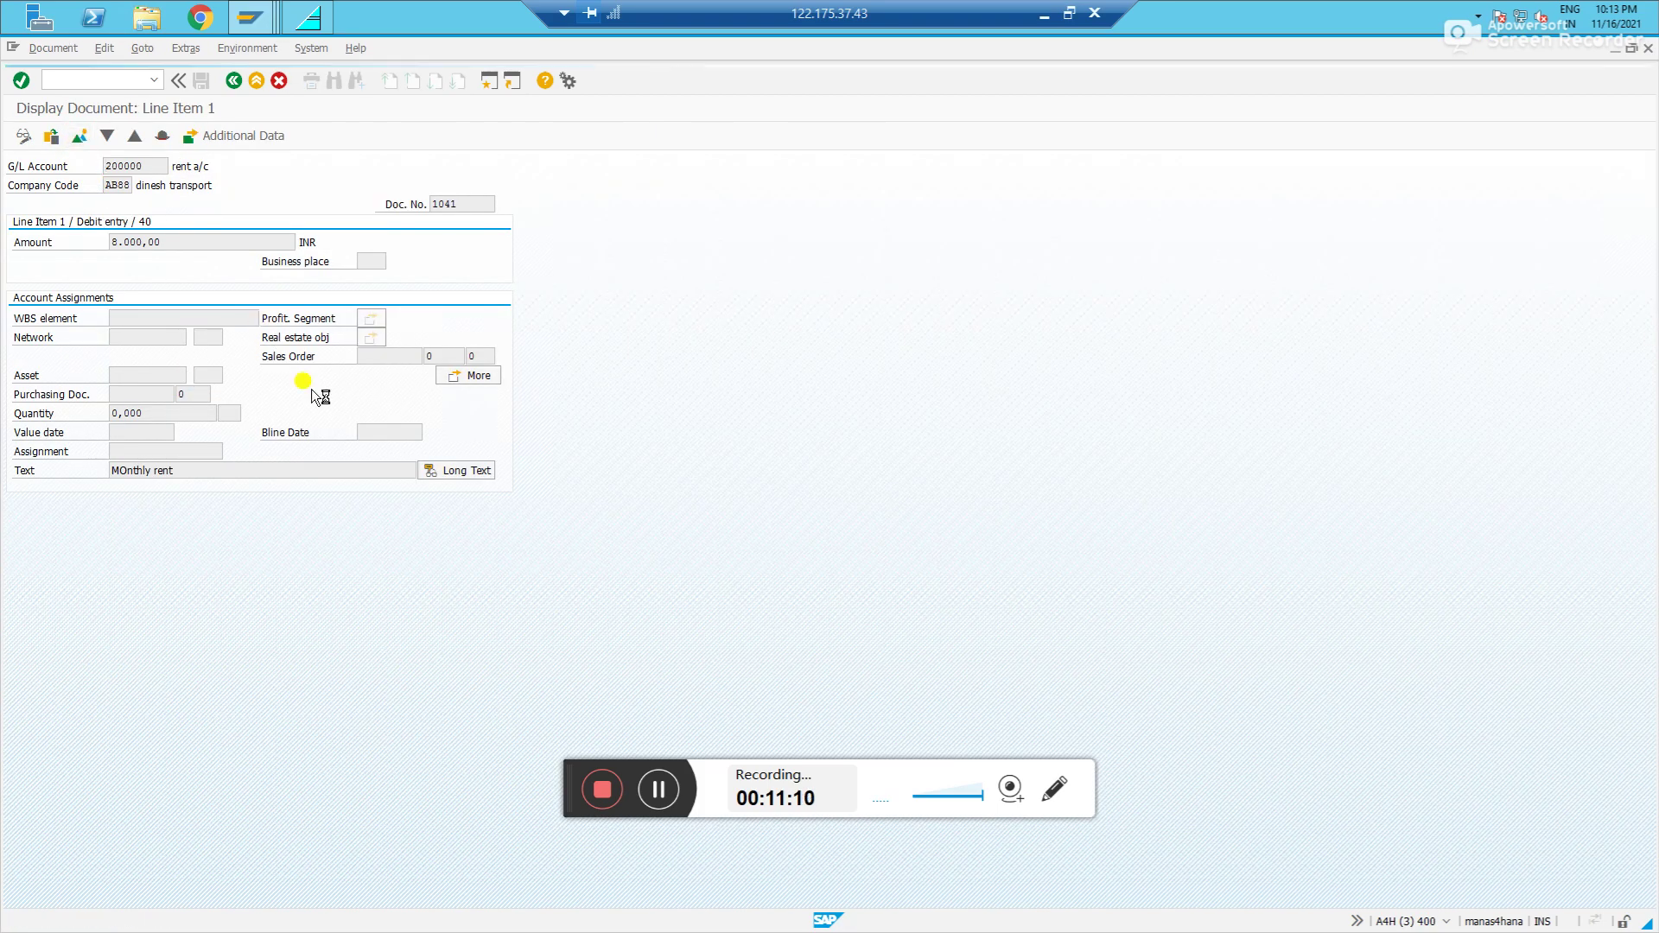
pyautogui.press('F3')
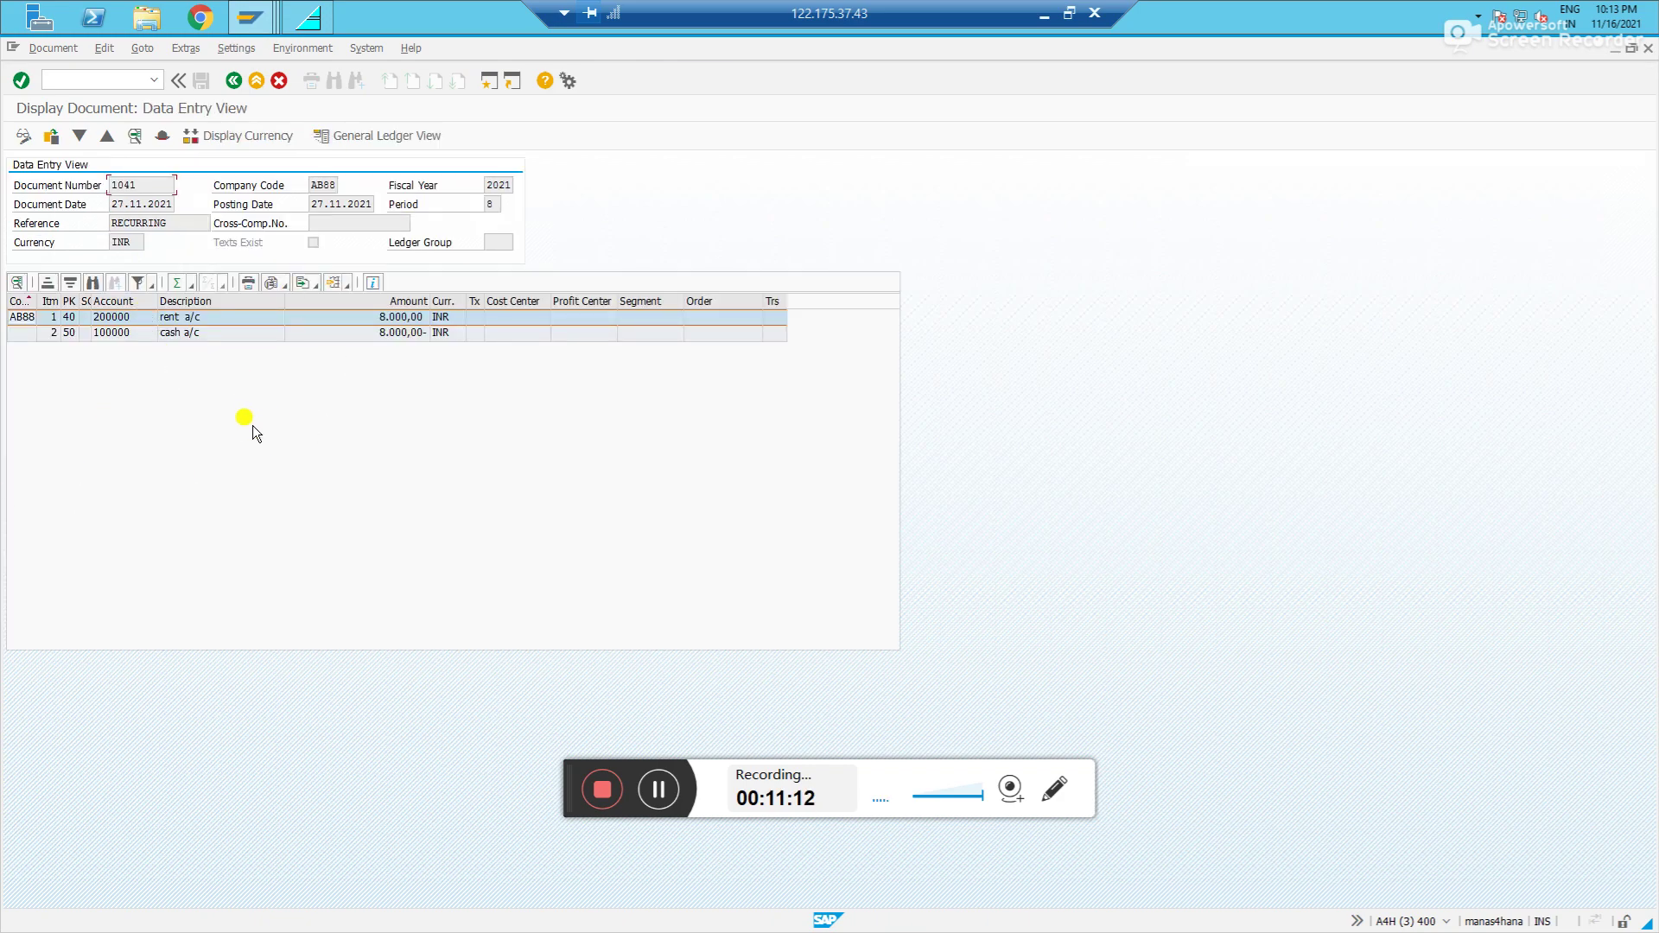